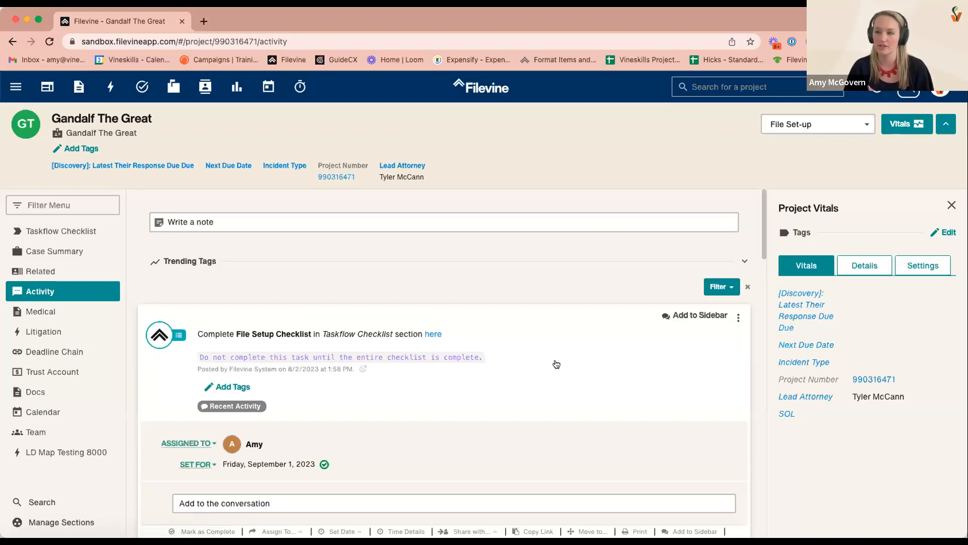
Step: Examine the File Setup Checklist task in the activity feed, including its instruction text, checklist link, assignee and due date
left_click(561, 365)
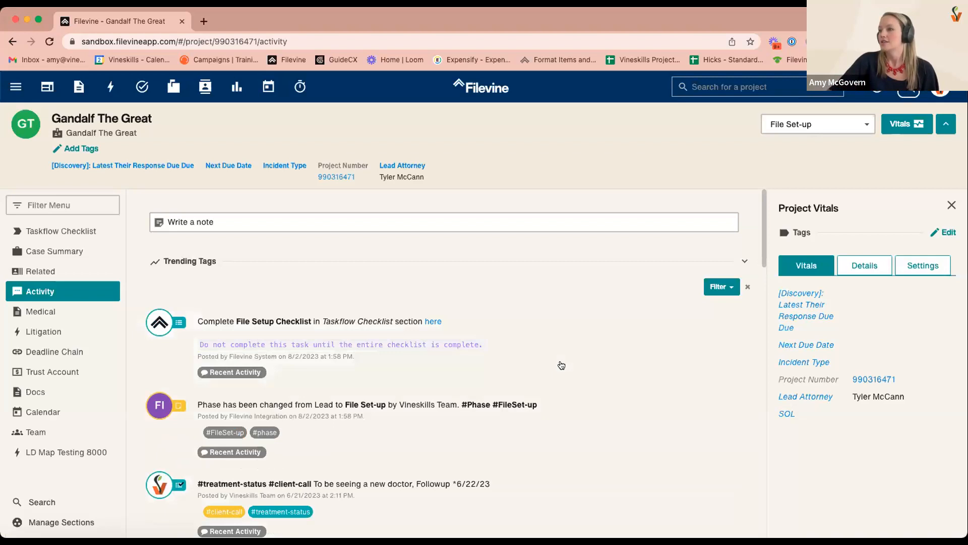
left_click(563, 356)
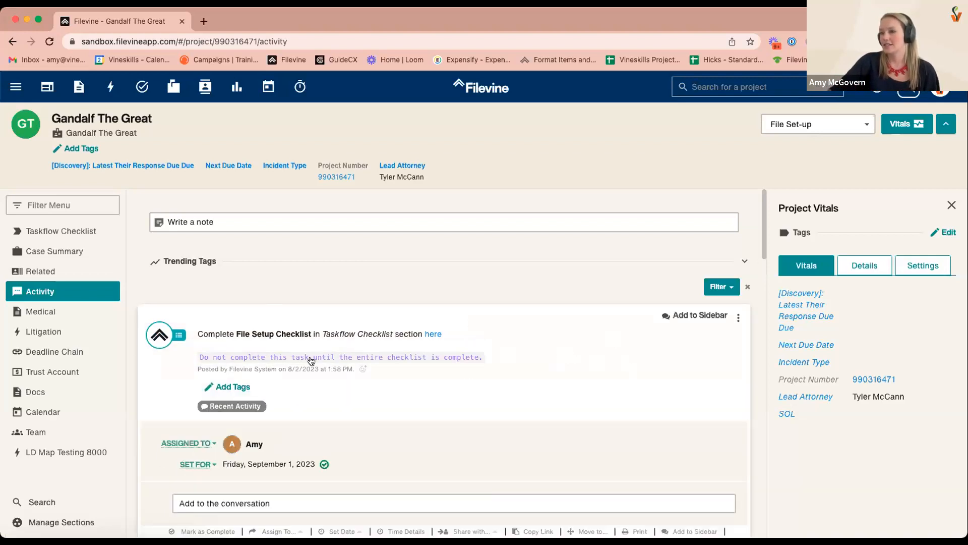
scroll(271, 363, "down", 2)
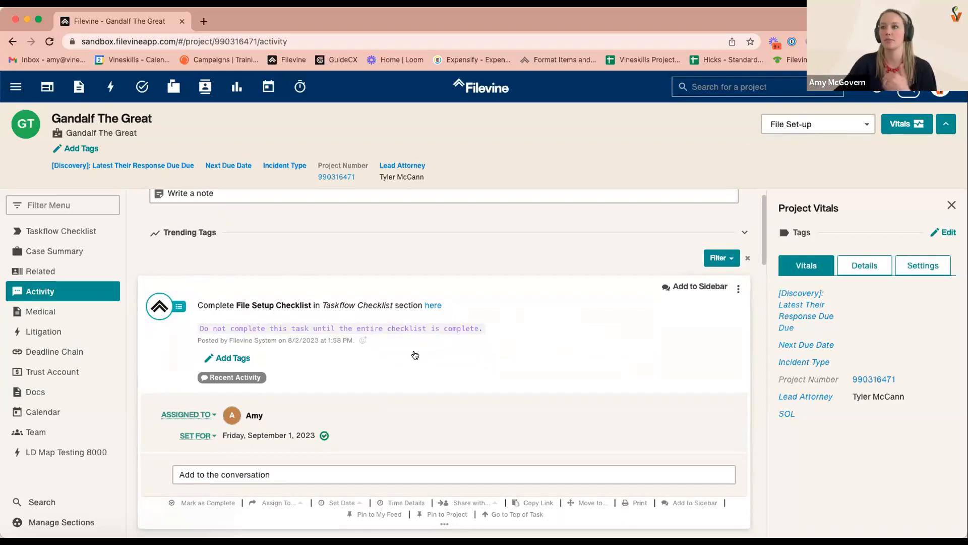
left_click(209, 309)
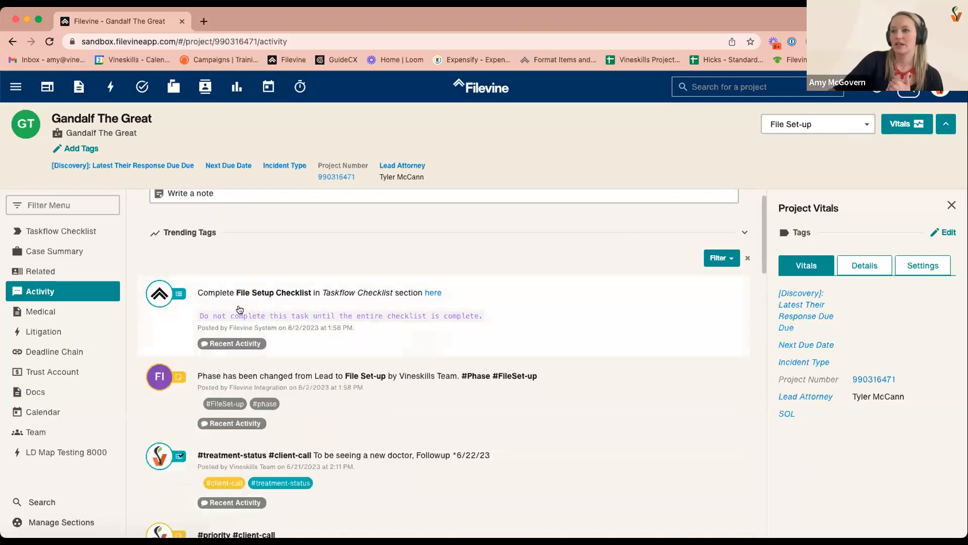
left_click(273, 296)
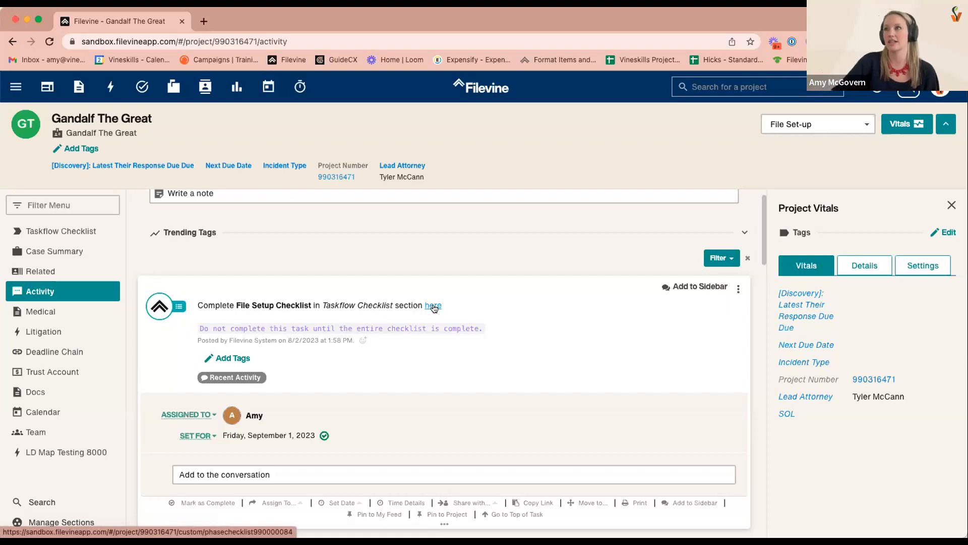
left_click_drag(198, 330, 459, 336)
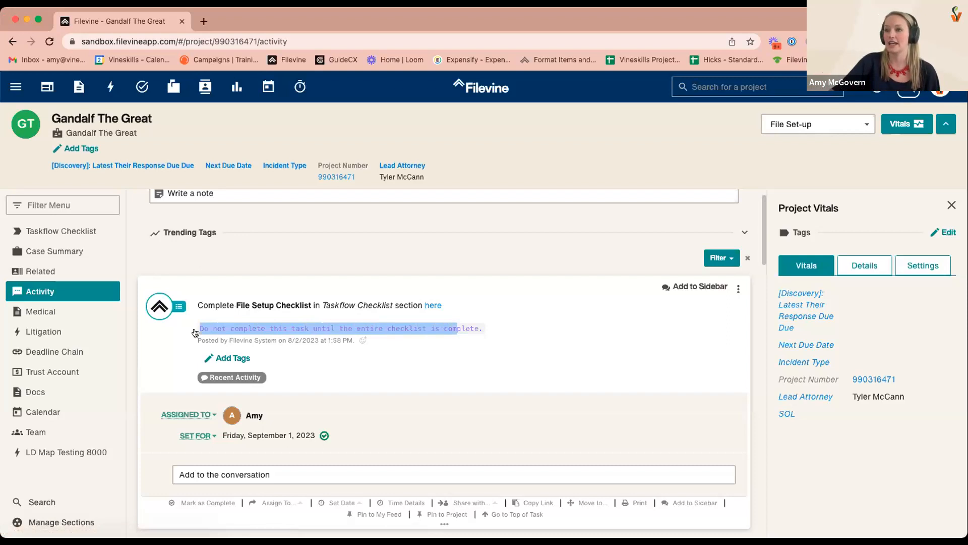
left_click(235, 335)
left_click(348, 330)
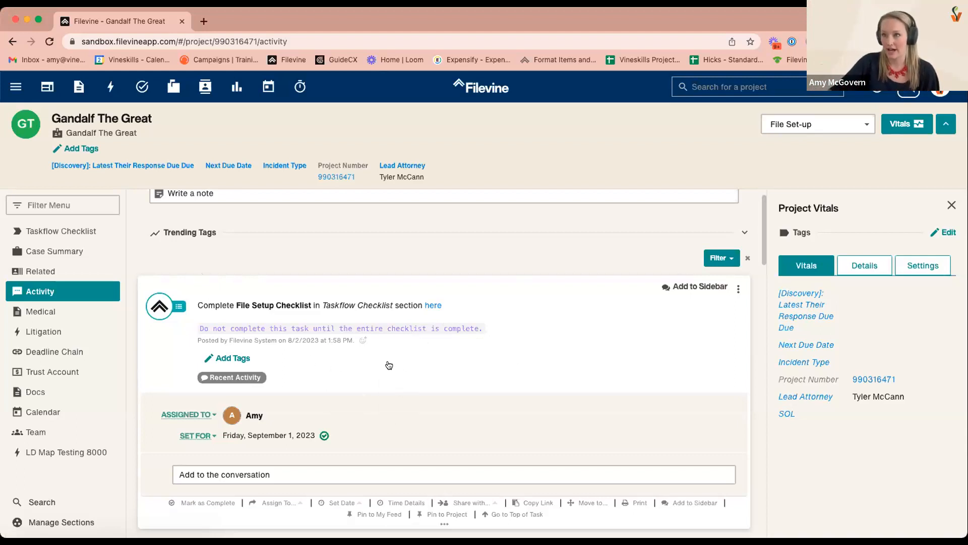
Step: In the Taskflow Checklist section, tick the five File Setup Checklist items from setting the SOL date through signed contract received
left_click(64, 232)
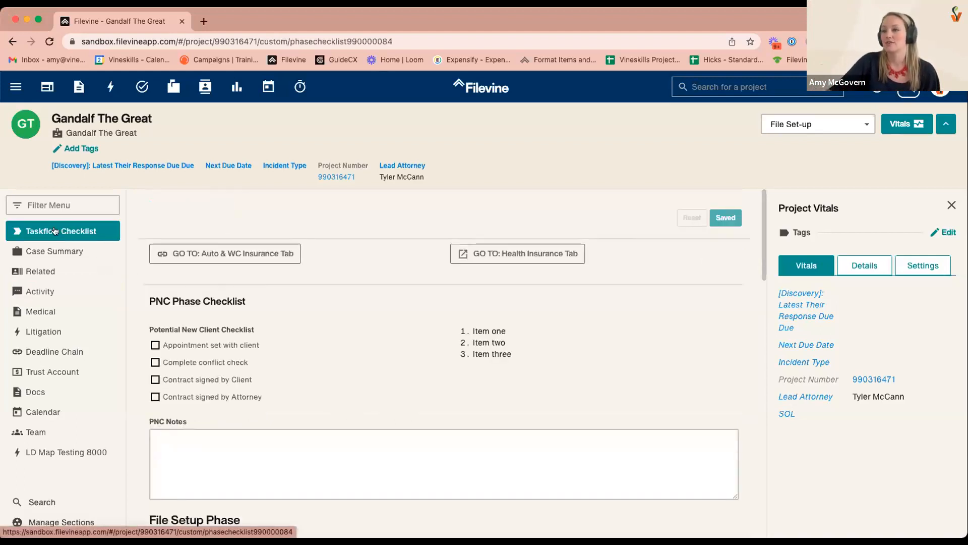
scroll(358, 347, "down", 3)
scroll(365, 347, "down", 2)
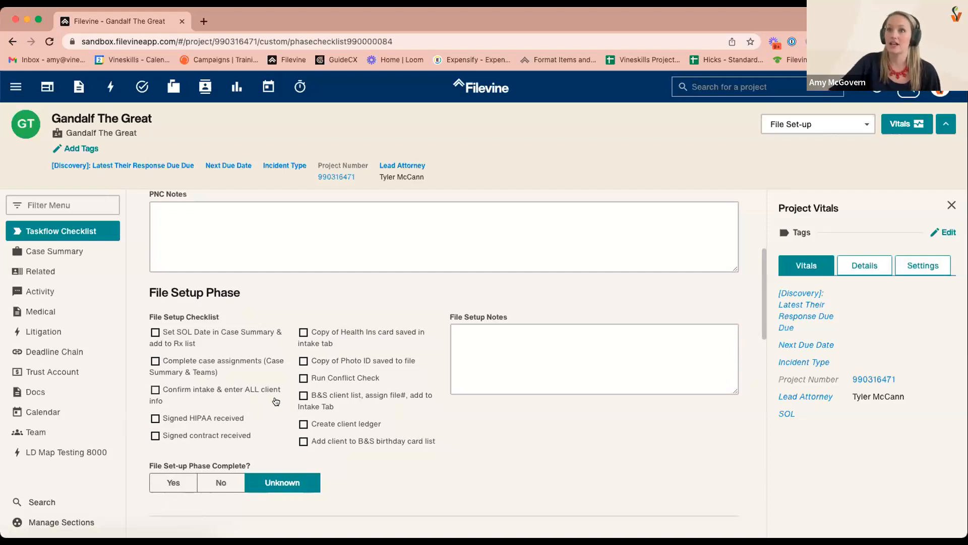
left_click(156, 333)
left_click(155, 361)
left_click(155, 390)
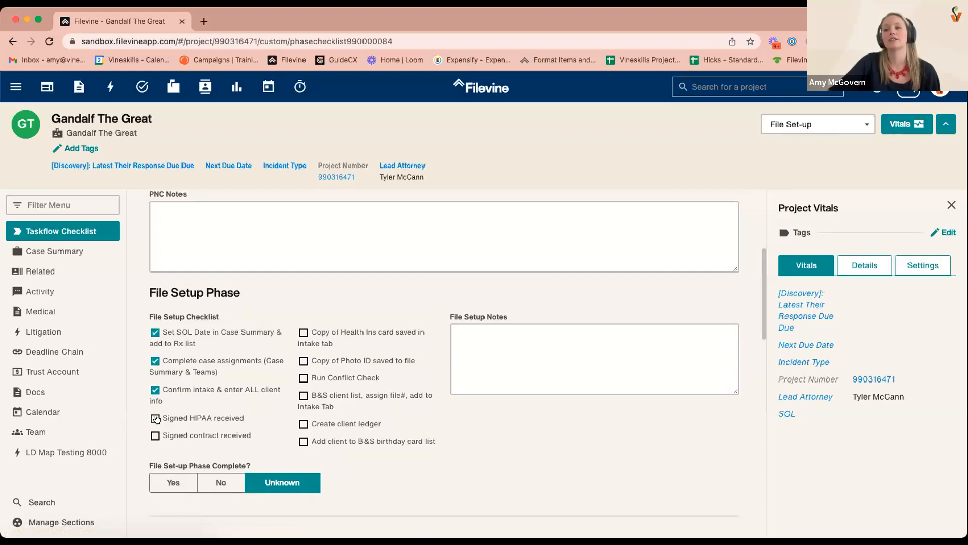
left_click(156, 419)
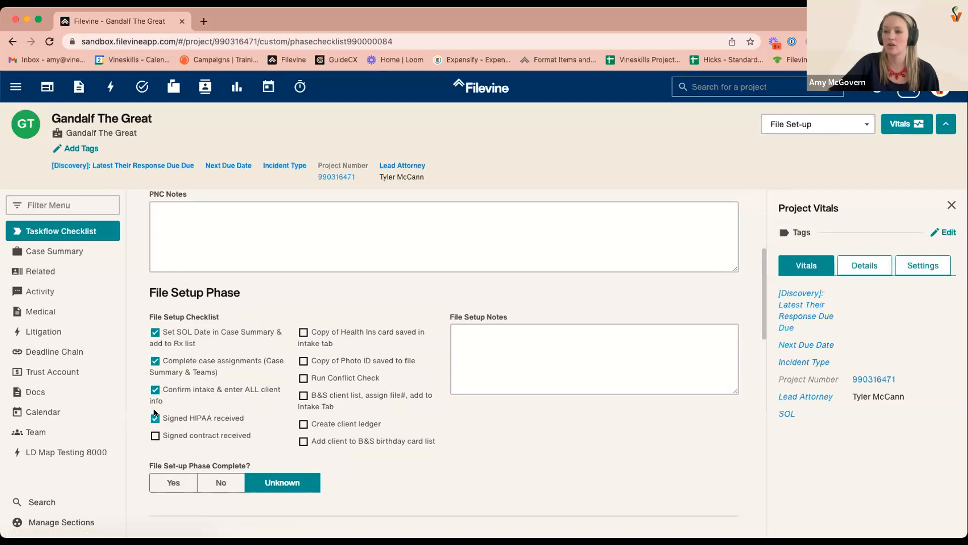
left_click(155, 436)
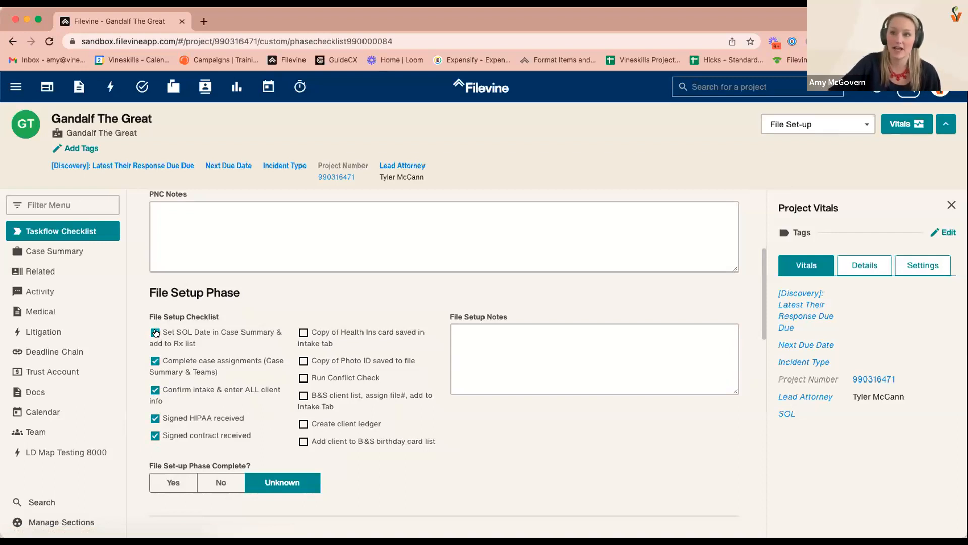
Step: Tick the other six File Setup Checklist items, from the health insurance card copy through adding the client to the B&S birthday card list
left_click(303, 332)
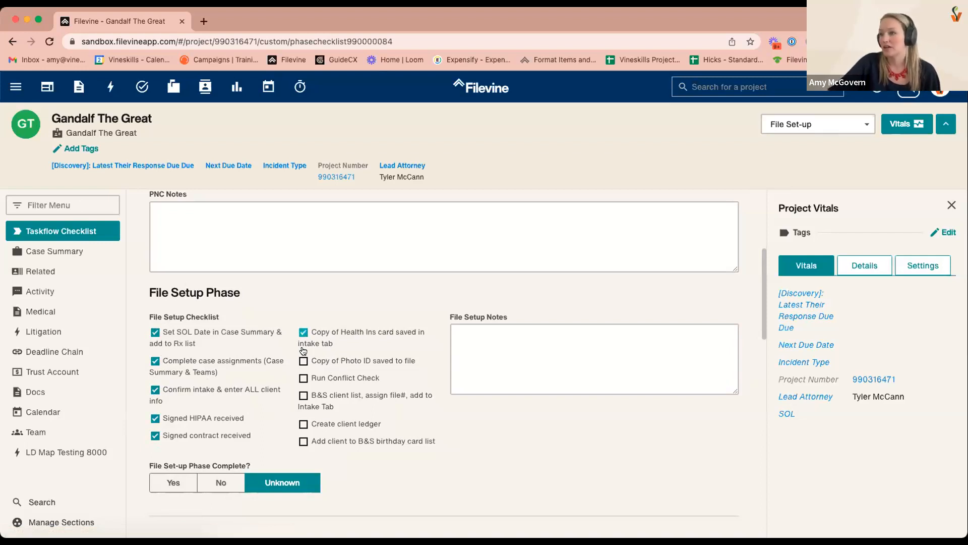
left_click(303, 378)
left_click(303, 396)
left_click(303, 424)
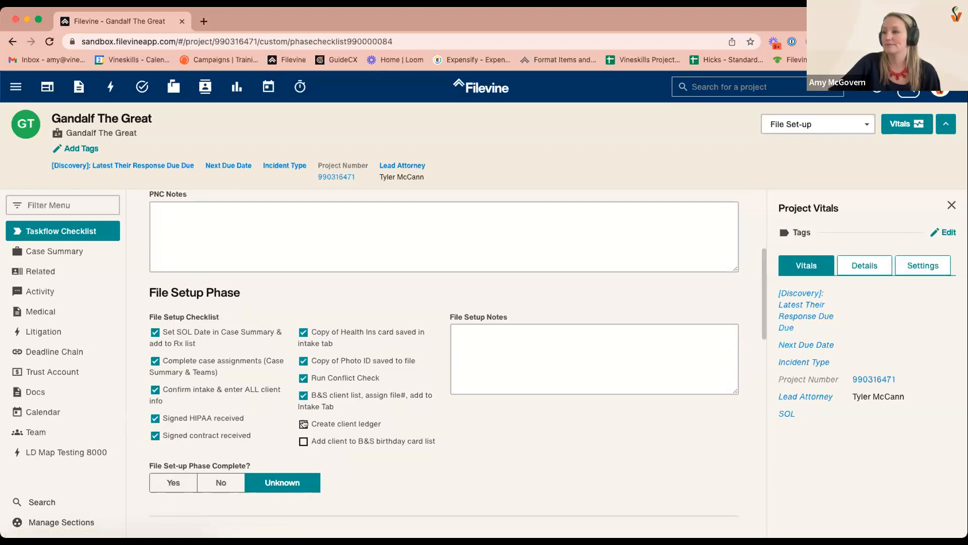
left_click(304, 442)
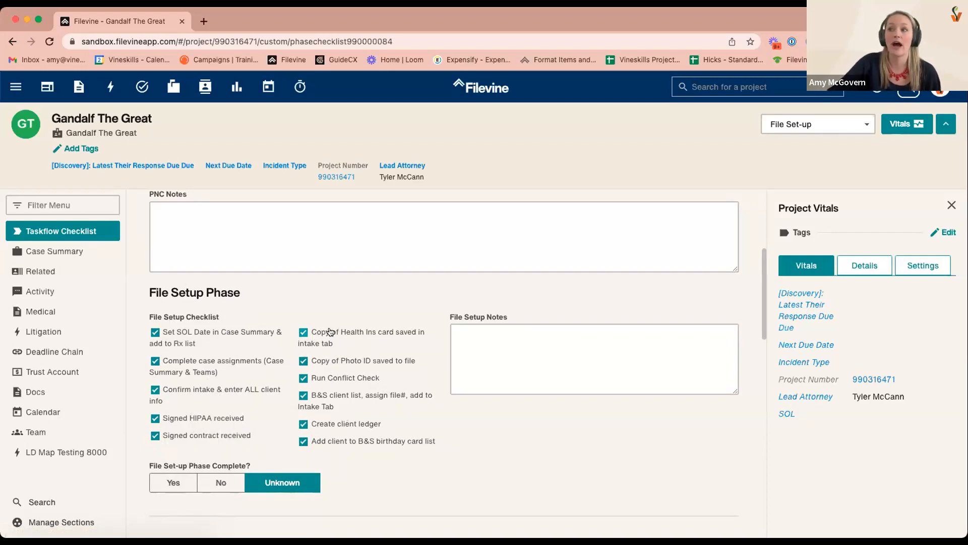
Step: Untick the health insurance card copy item and answer Yes to File Set-up Phase Complete
left_click(303, 332)
left_click(499, 337)
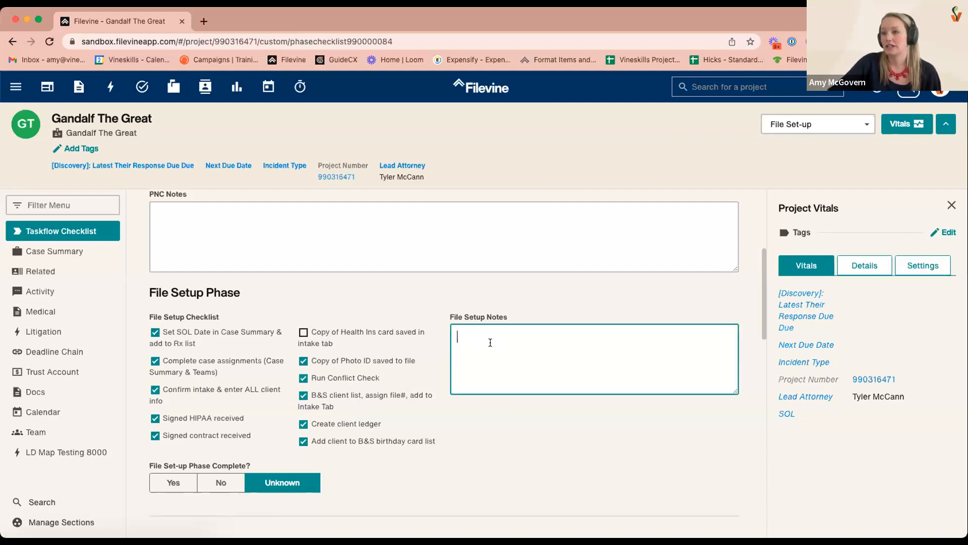
scroll(491, 348, "down", 1)
scroll(491, 349, "down", 1)
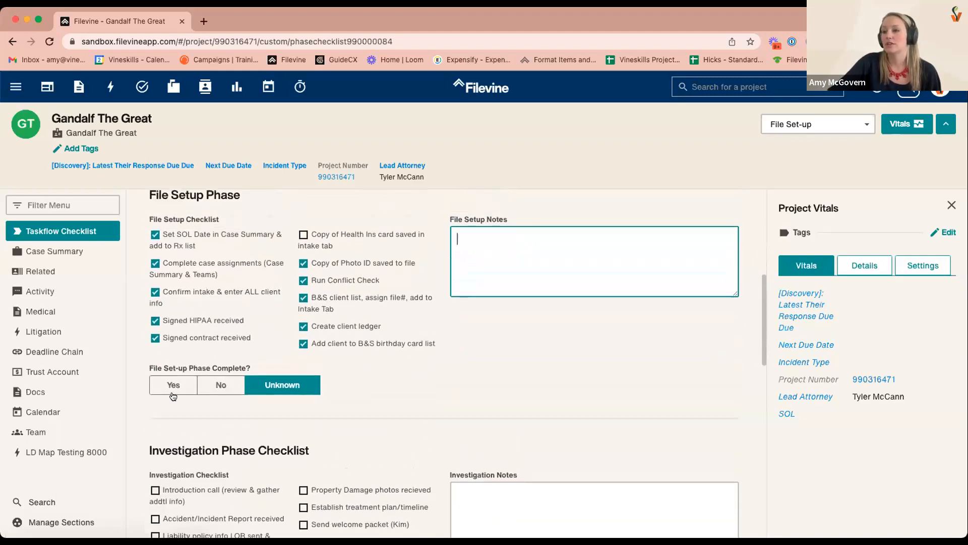
left_click(171, 387)
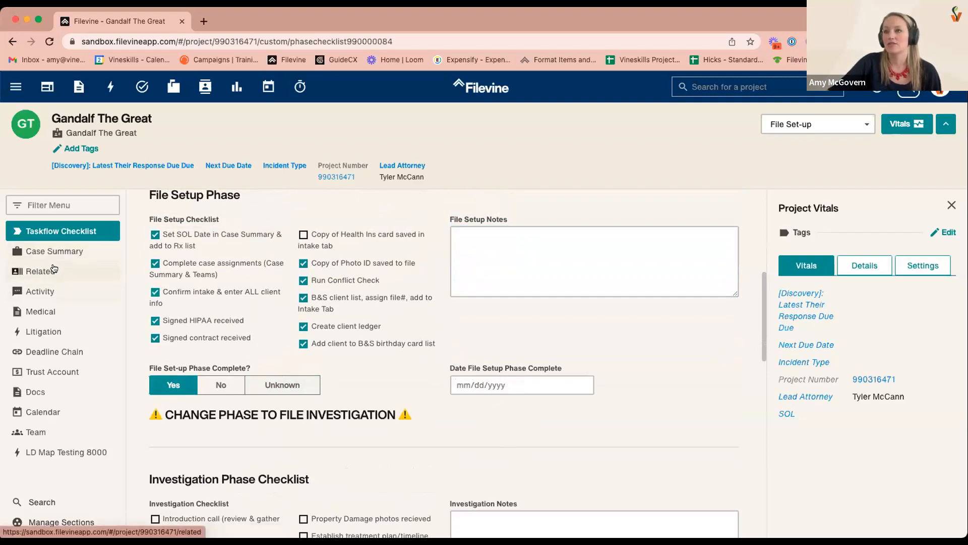
Step: Return to the project's Activity feed and mark the File Setup Checklist task as complete
left_click(61, 293)
left_click(505, 194)
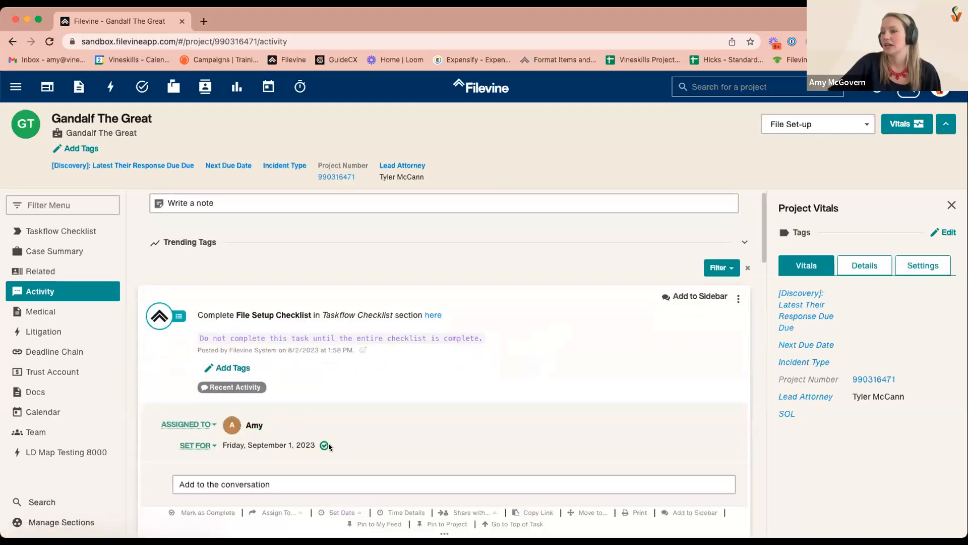
left_click(324, 445)
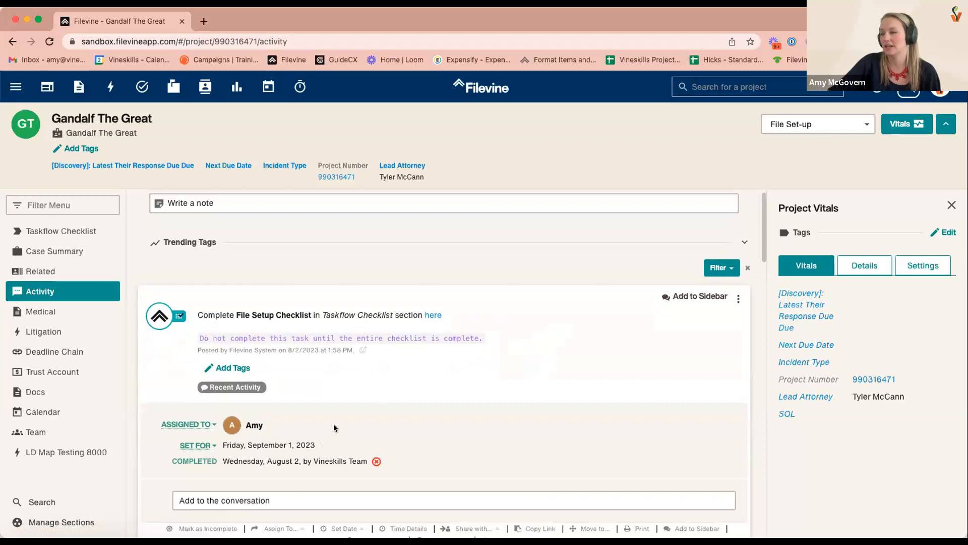
Step: Post the comment "Contacted police department. Waiting on report finalization." on the File Setup Checklist task
scroll(334, 424, "down", 3)
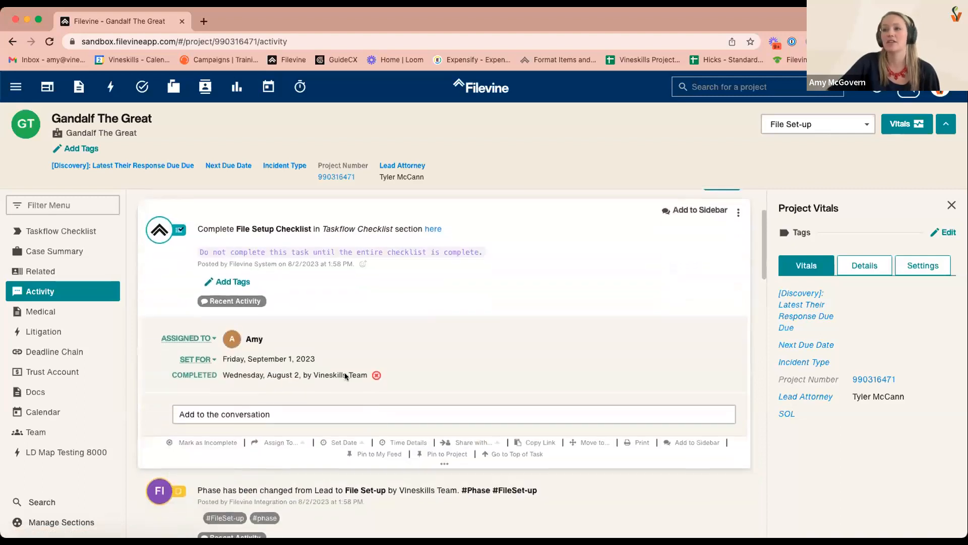
left_click(224, 409)
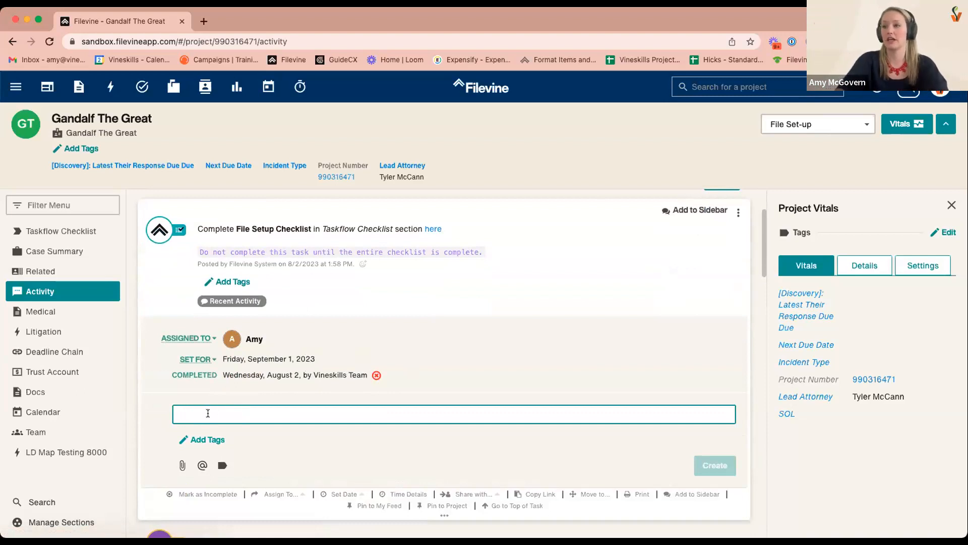
type("Contacted police ")
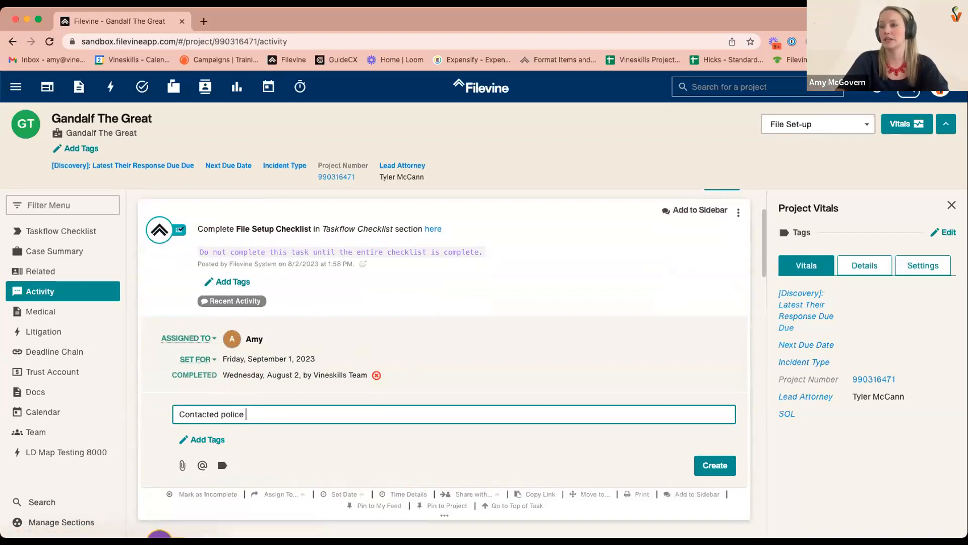
type("department")
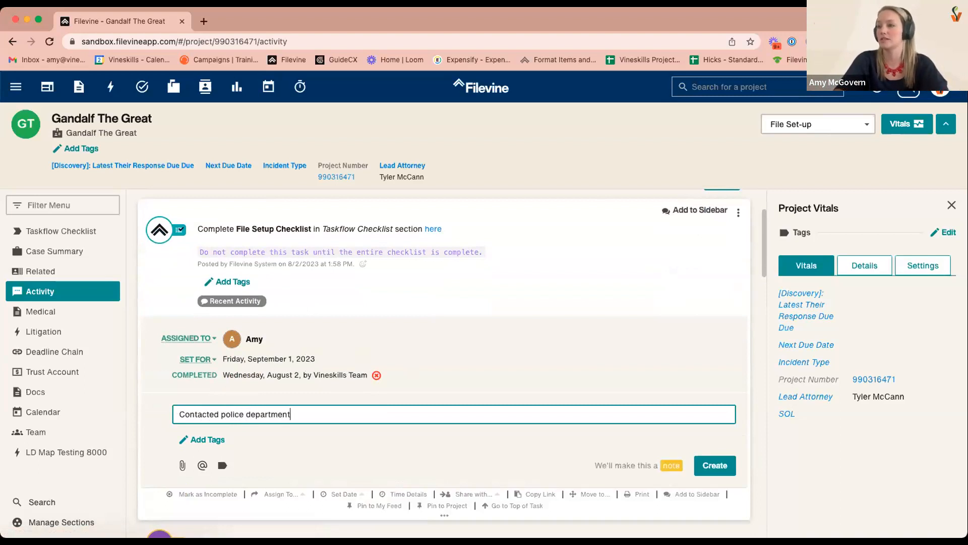
type(".  Waiting on")
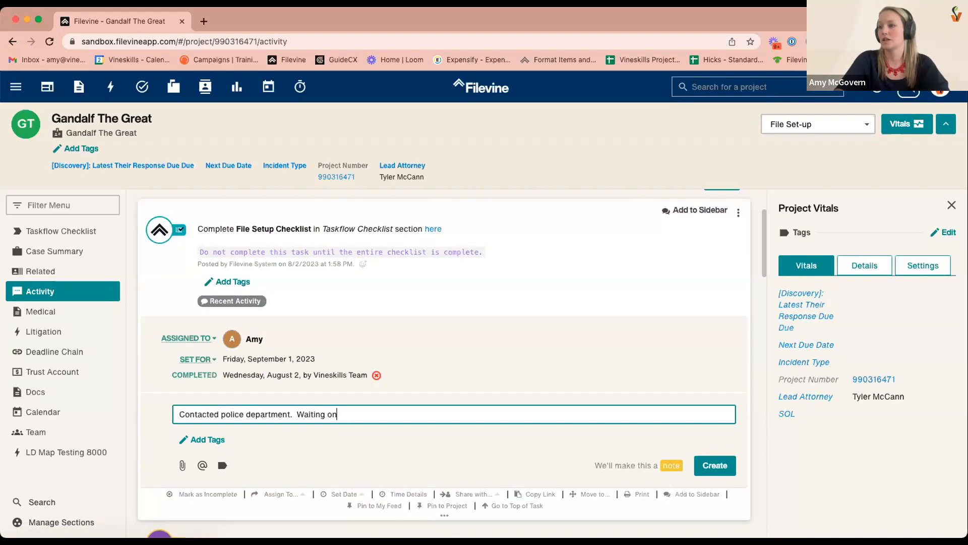
type(" report fin")
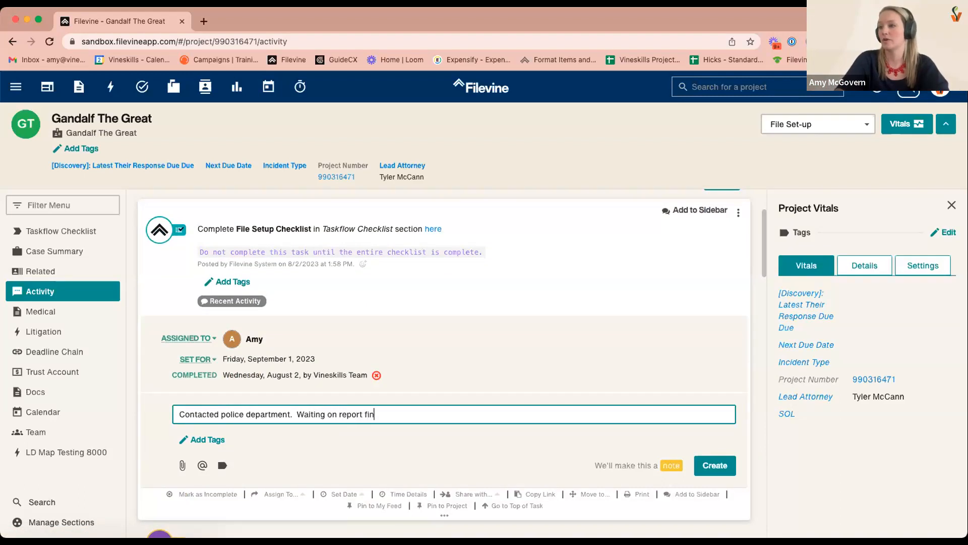
type("alization.")
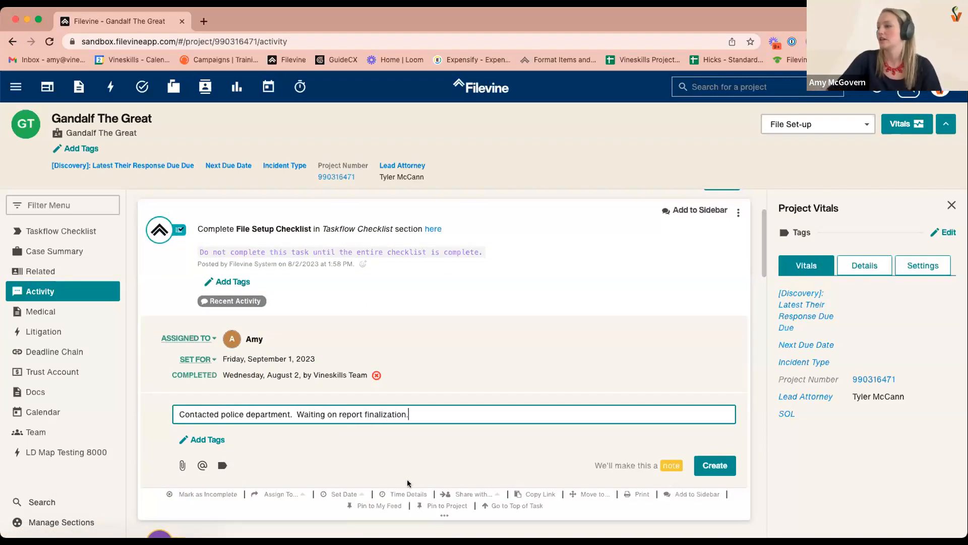
left_click(734, 473)
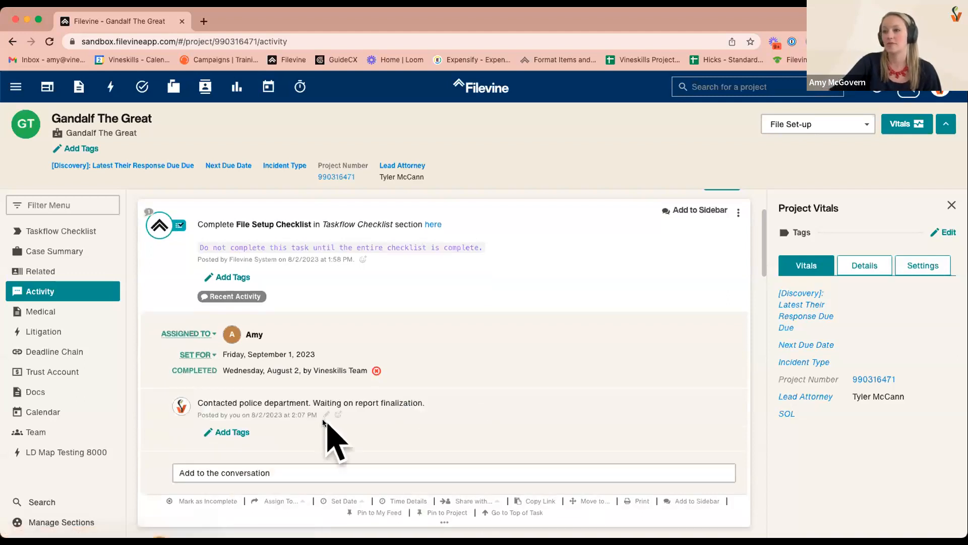
Step: Review the File Setup Checklist task with its comment in the activity feed and collapse the task
scroll(325, 429, "down", 2)
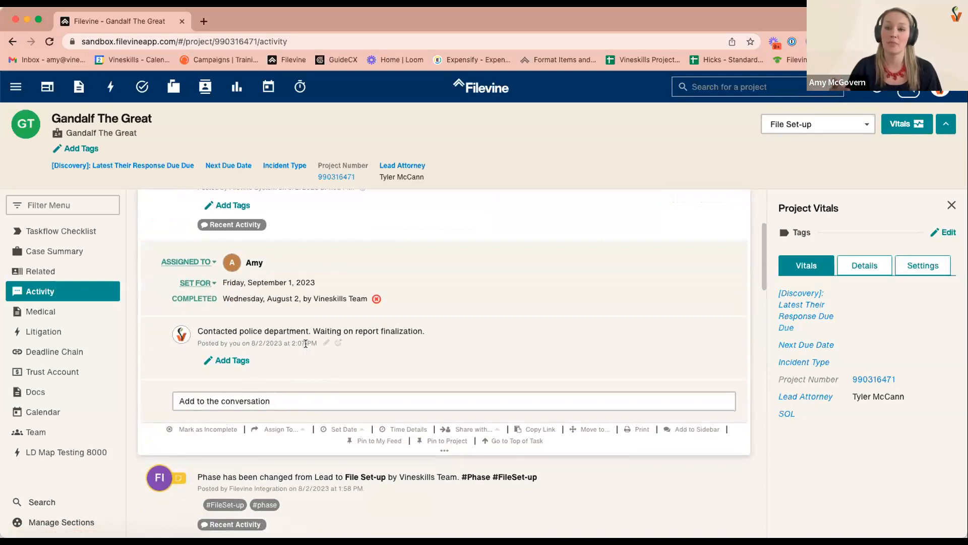
scroll(502, 331, "up", 3)
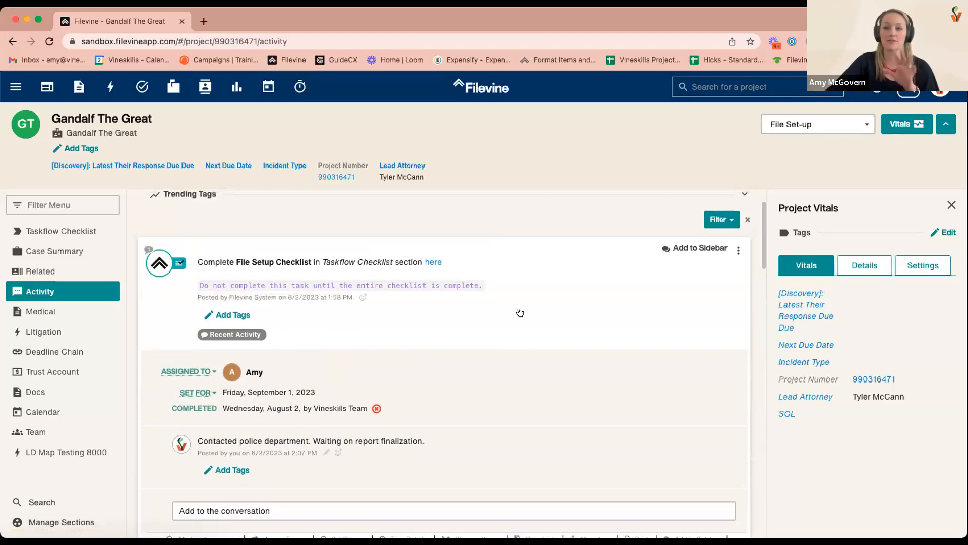
scroll(471, 400, "down", 2)
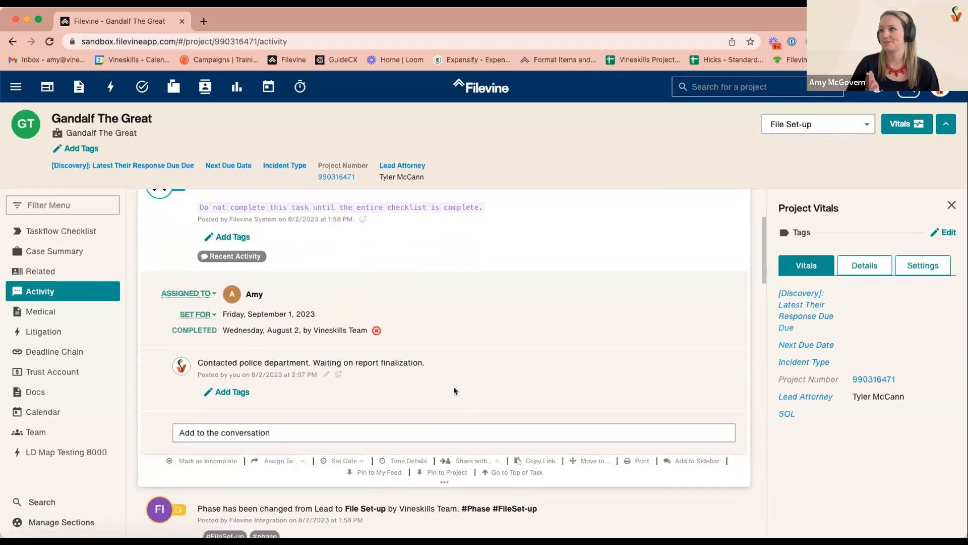
left_click(571, 242)
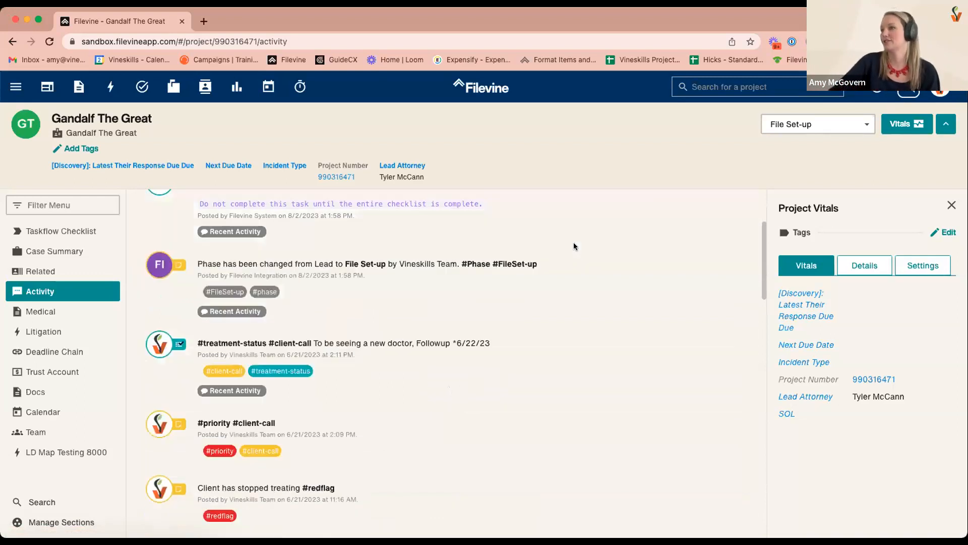
scroll(558, 268, "up", 1)
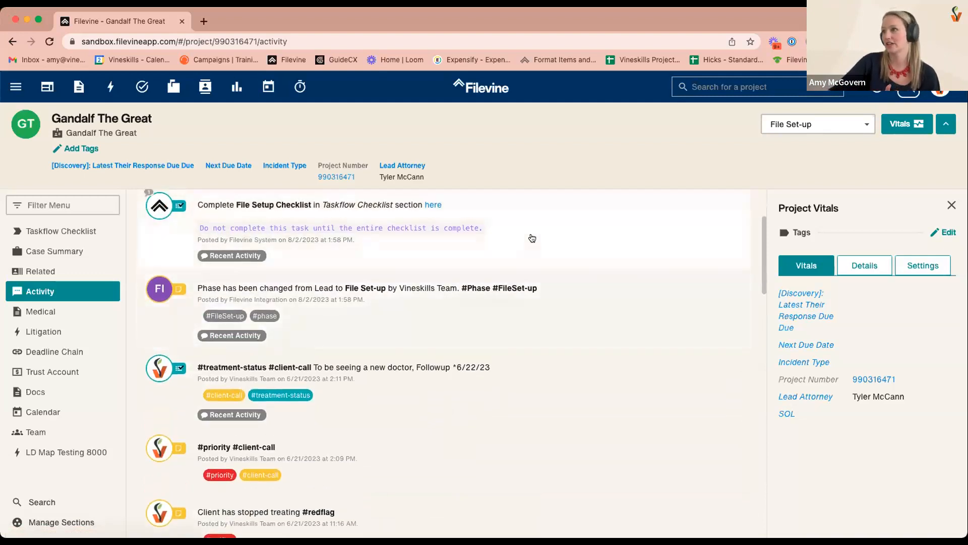
left_click(546, 242)
left_click(547, 242)
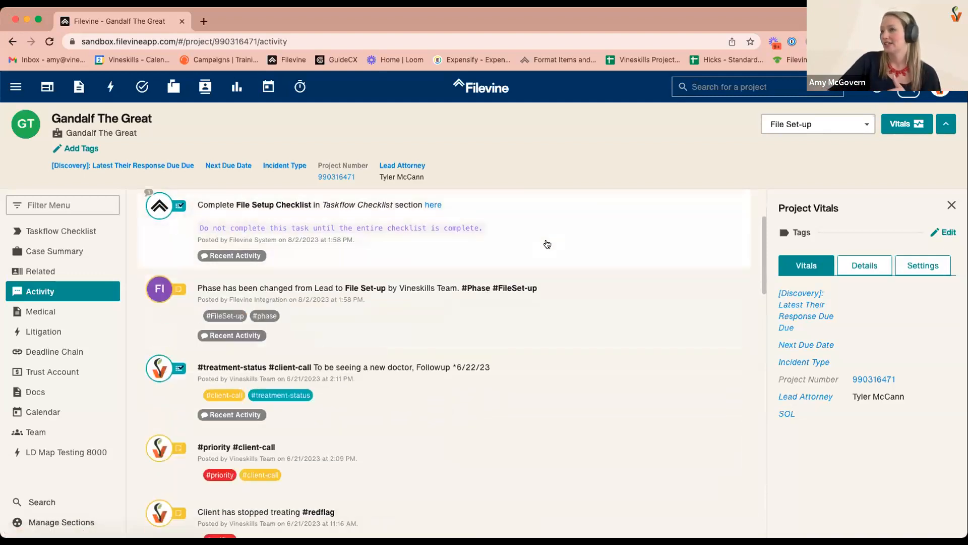
scroll(549, 251, "up", 1)
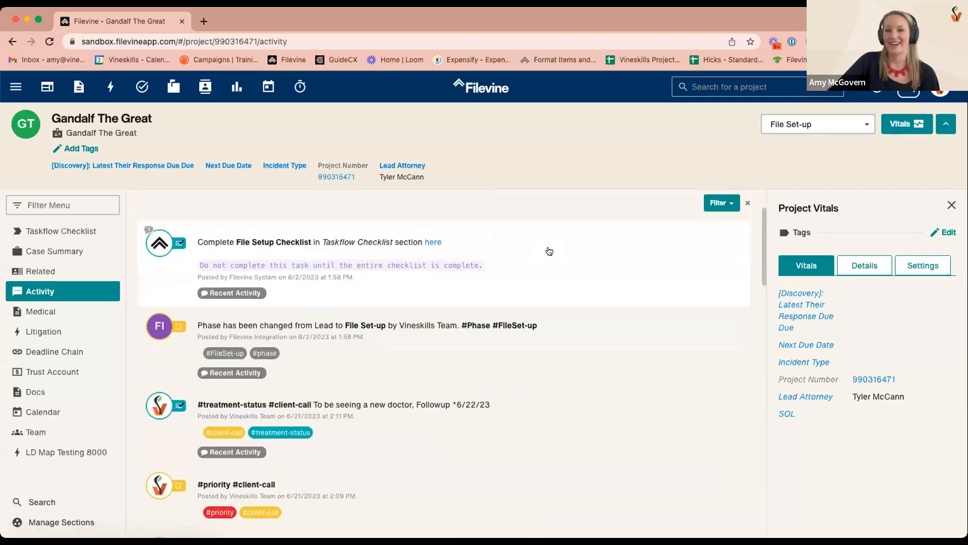
Step: Recheck the completed File Setup Checklist task, then set the project's phase to Treatment
left_click(537, 286)
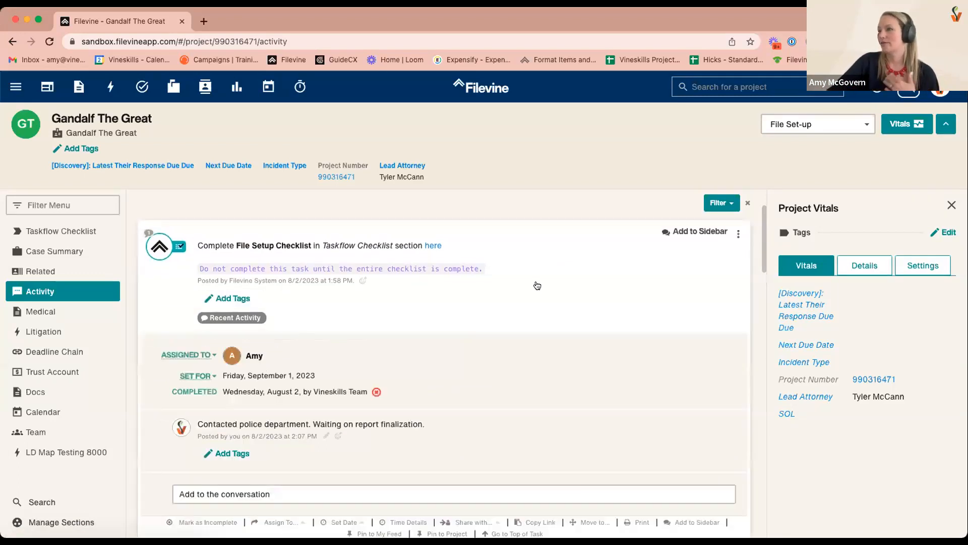
left_click(537, 285)
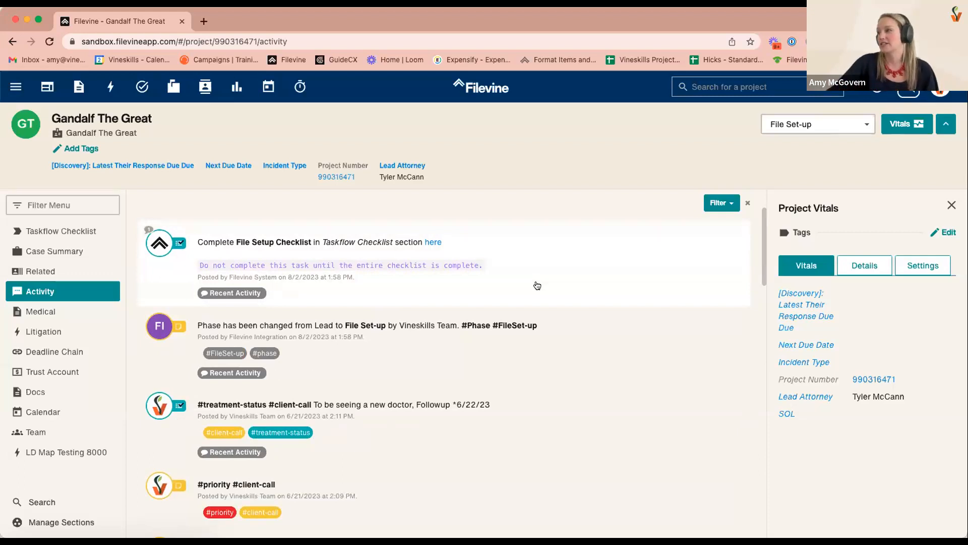
left_click(809, 127)
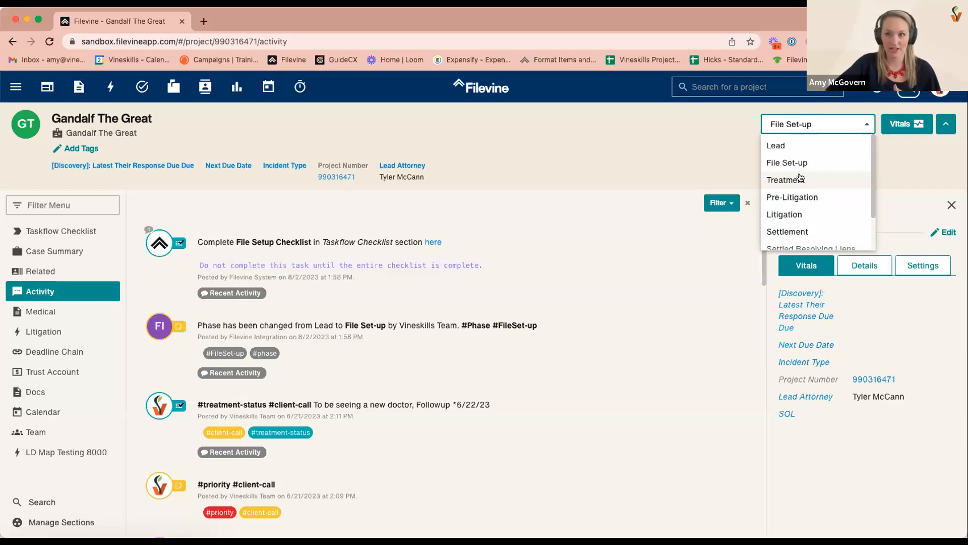
left_click(799, 179)
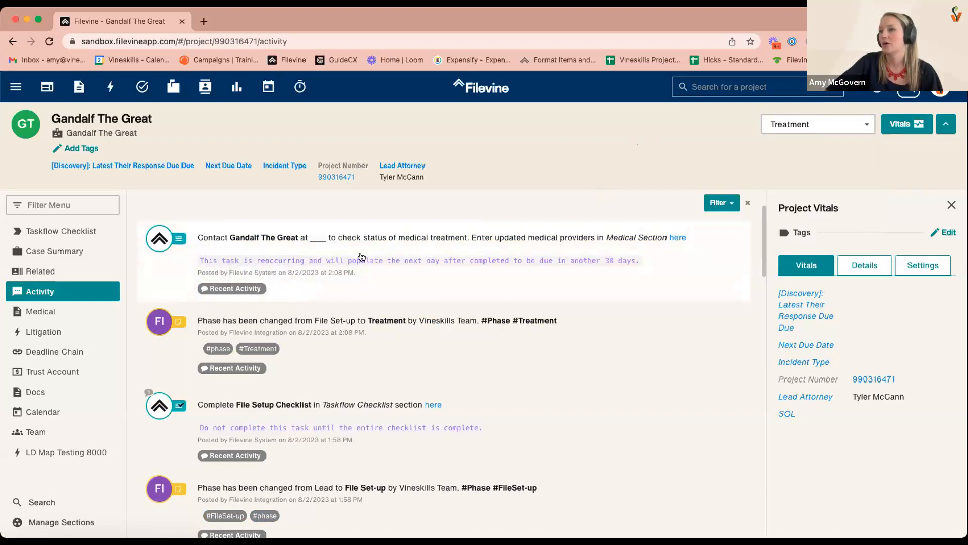
Step: Examine the medical treatment status task, including its recurrence note, and view the client's contact card for contact details
left_click(669, 273)
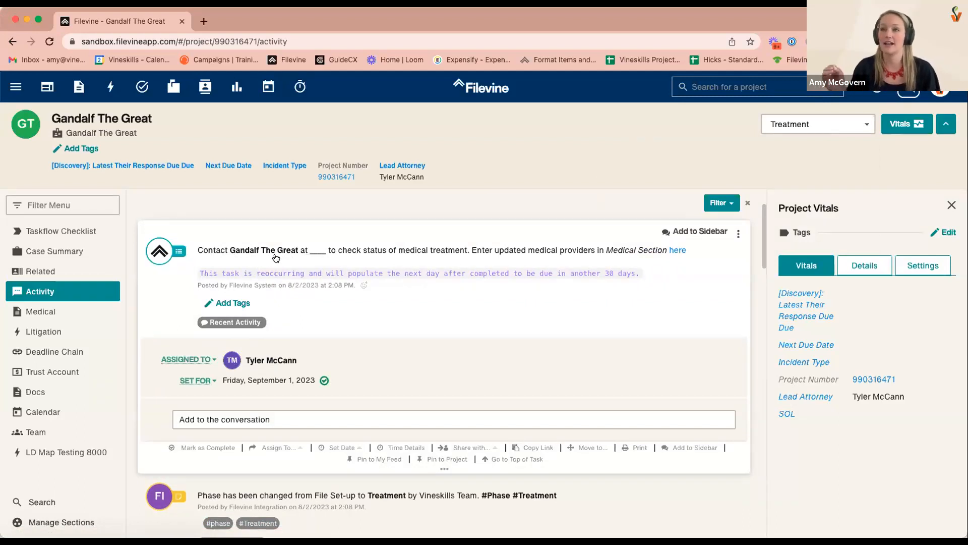
left_click(111, 132)
scroll(262, 273, "down", 1)
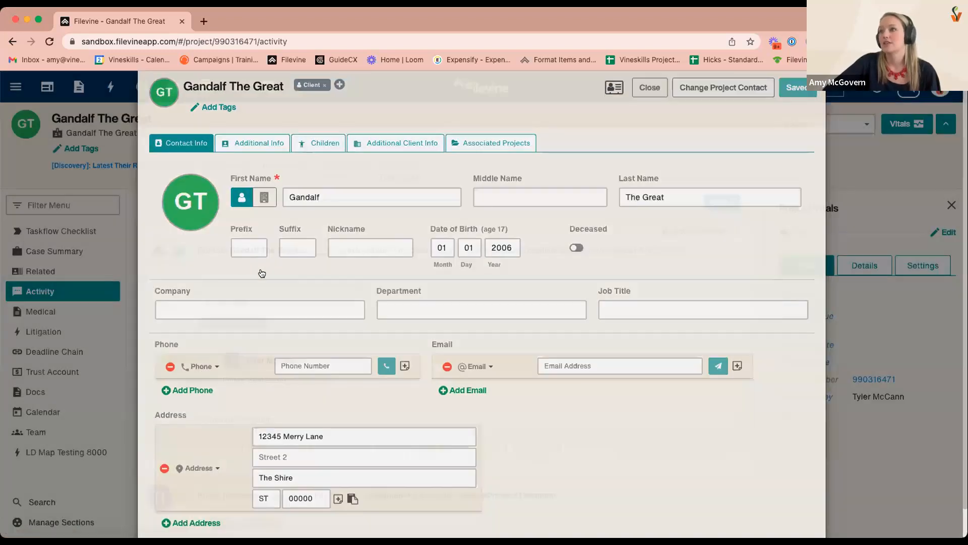
key("Escape")
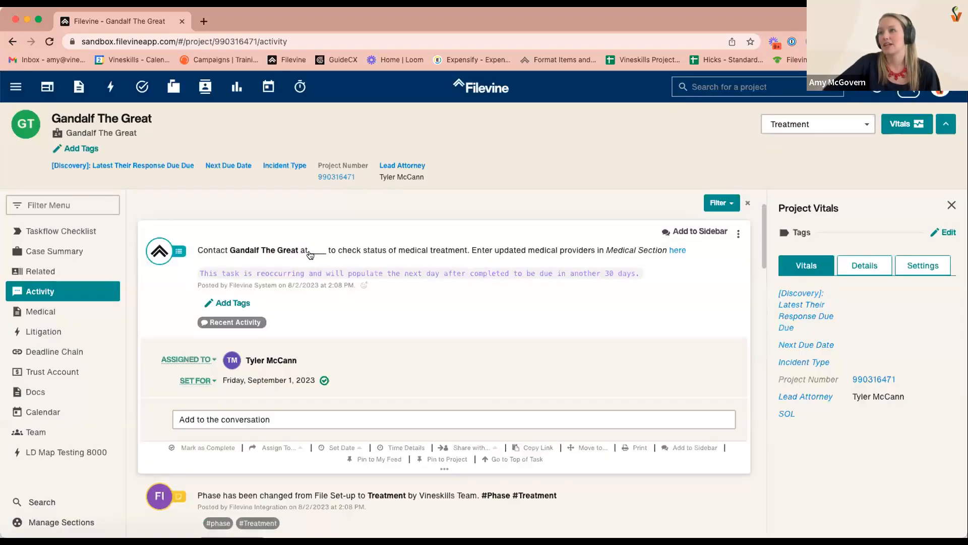
left_click(110, 133)
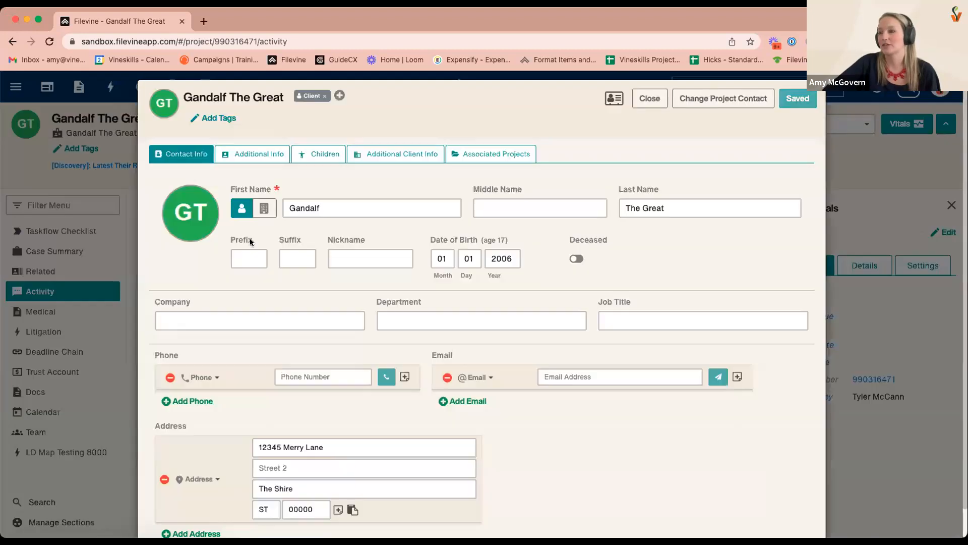
left_click(649, 99)
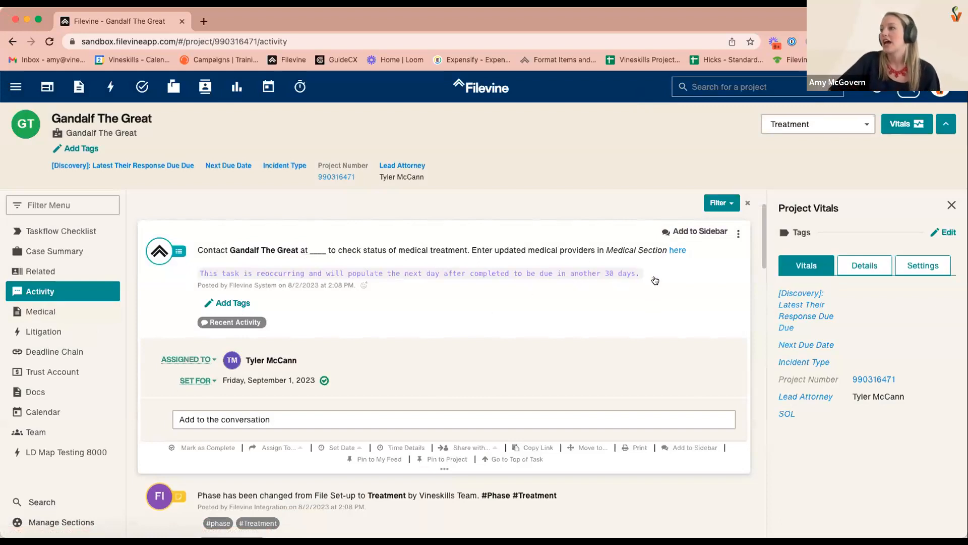
left_click_drag(642, 273, 200, 274)
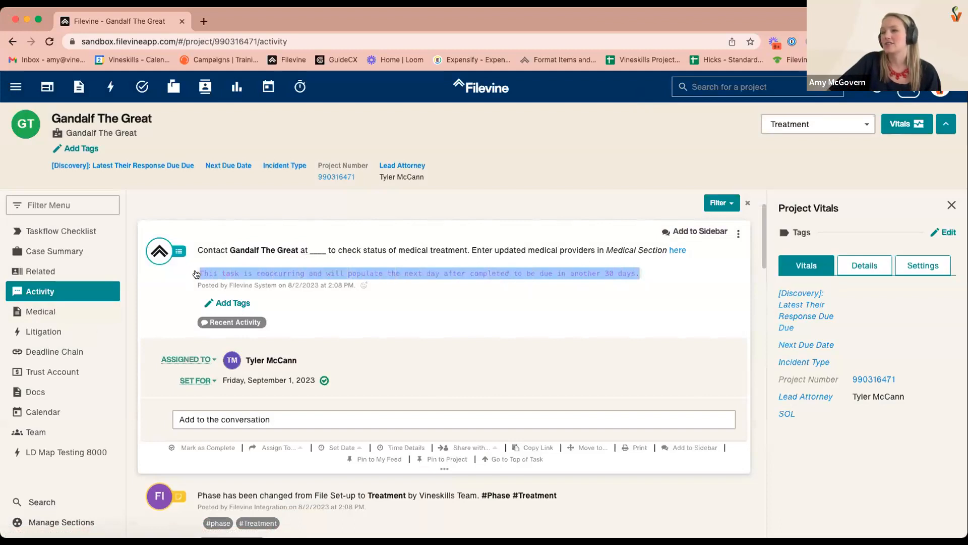
left_click(204, 272)
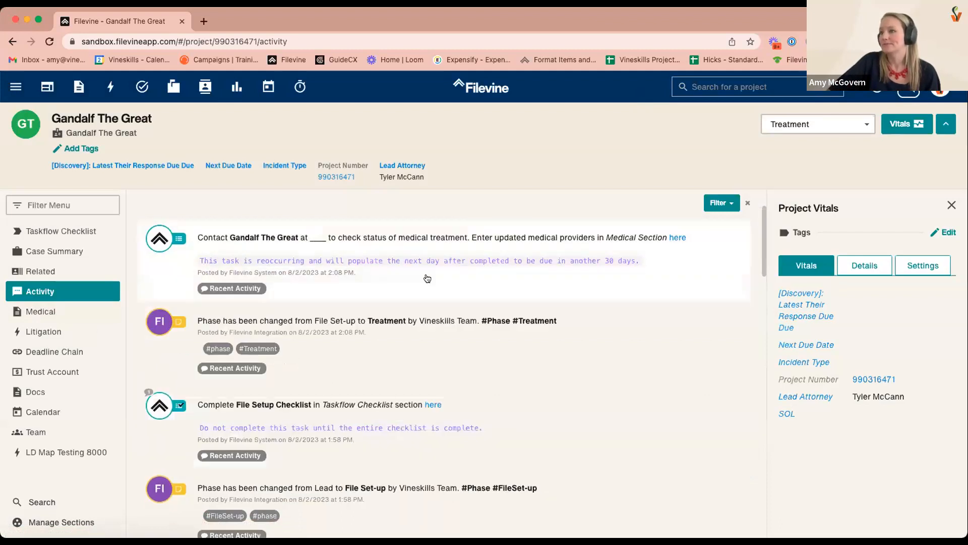
Step: Mark the recurring medical treatment status task as complete and collapse it in the activity feed
left_click(245, 266)
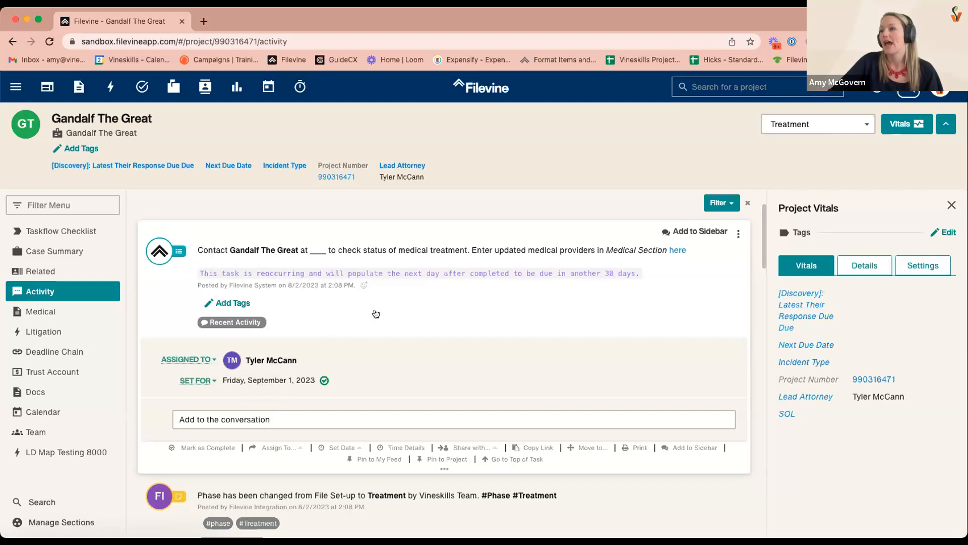
left_click(324, 382)
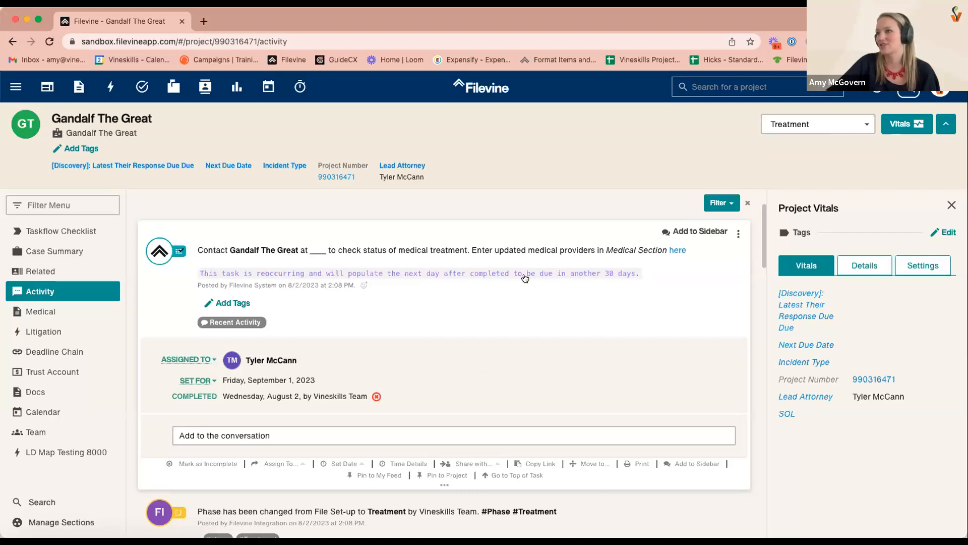
left_click(480, 295)
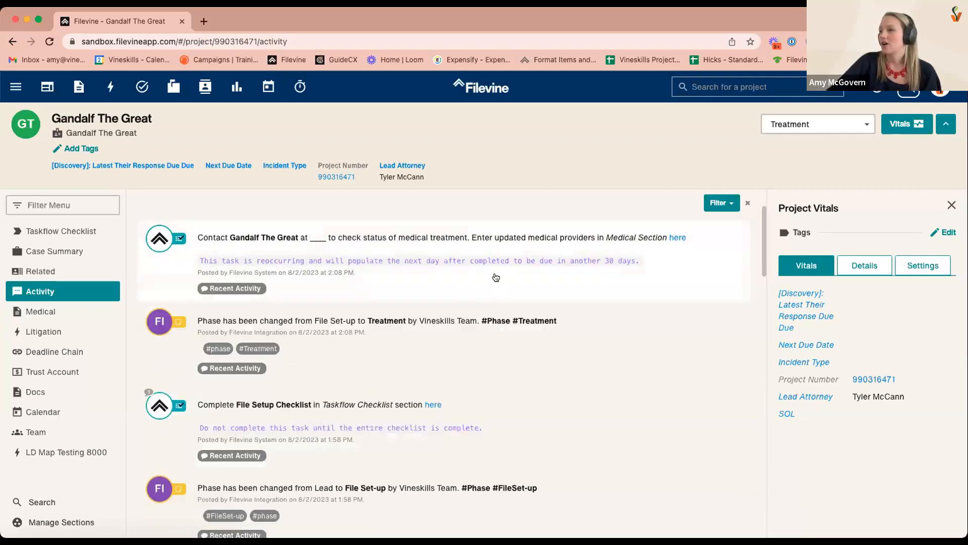
left_click(616, 282)
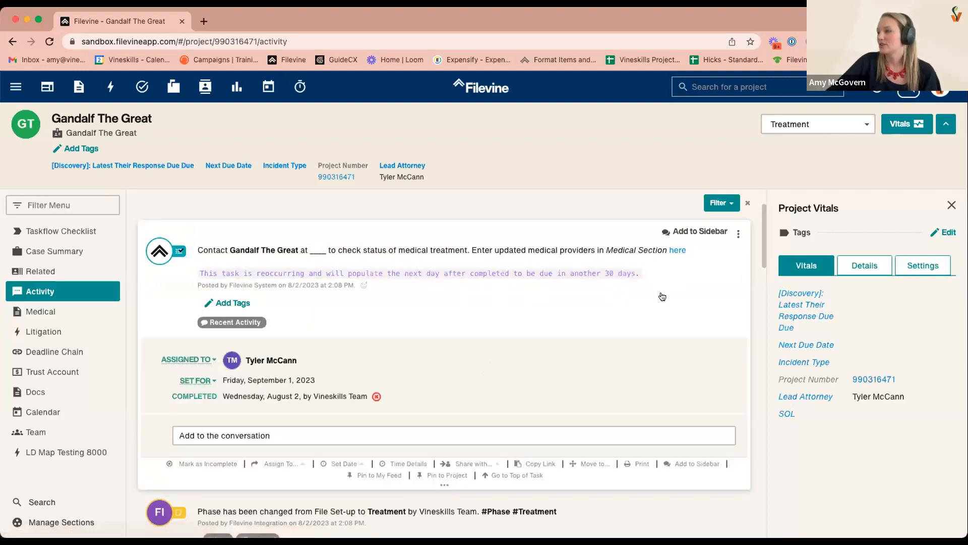
left_click(649, 269)
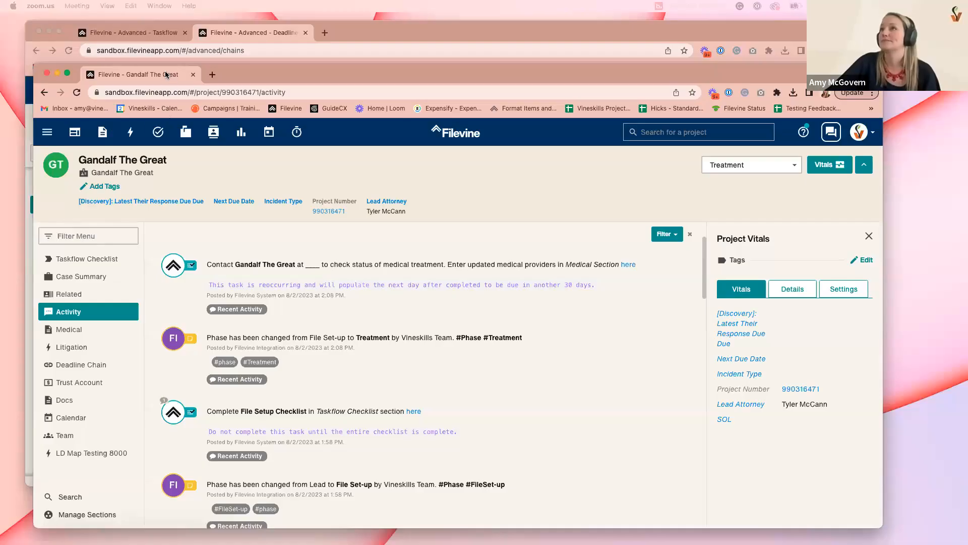
Step: Switch to the Advanced Taskflow settings window and show the auto-tasks triggered by Phases for VS: Personal Injury - Sandbox of ideas
left_click(144, 38)
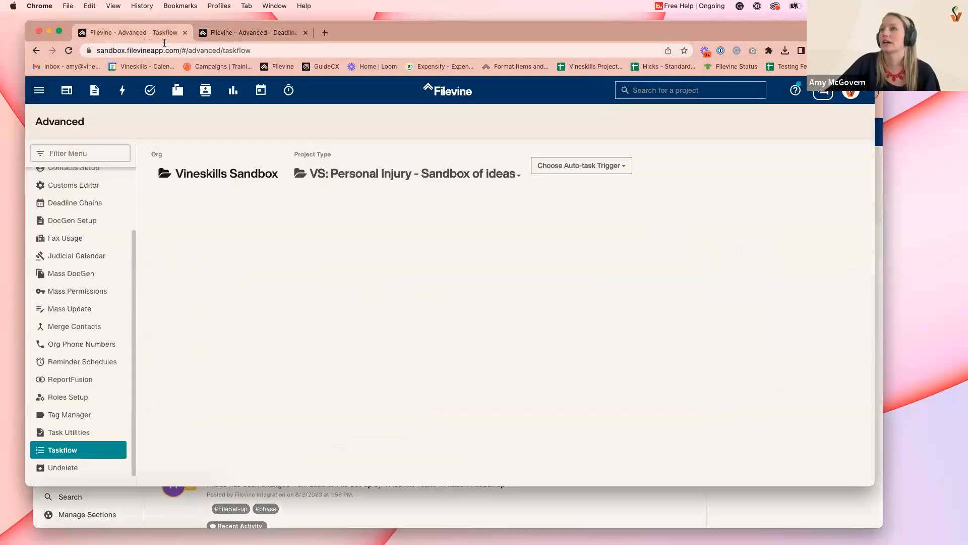
left_click_drag(531, 37, 541, 69)
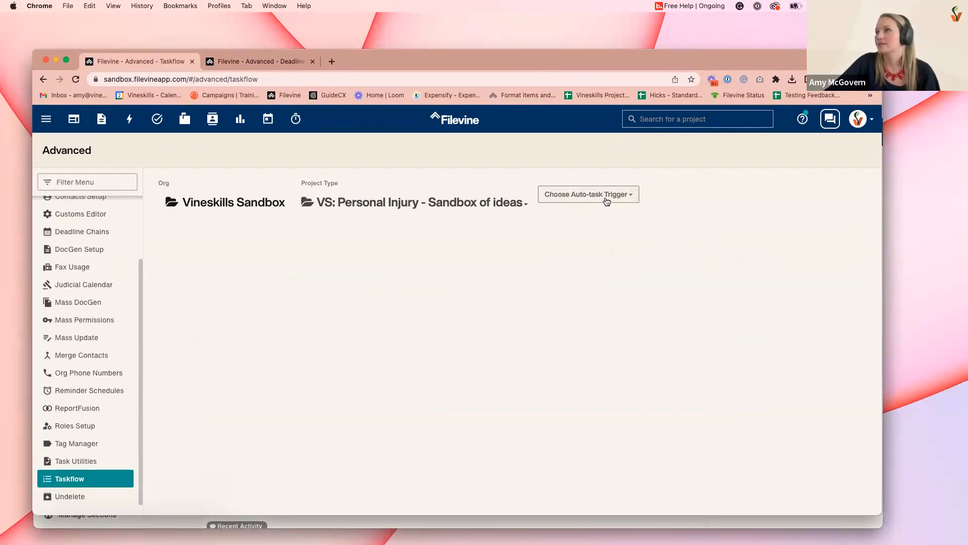
left_click(607, 201)
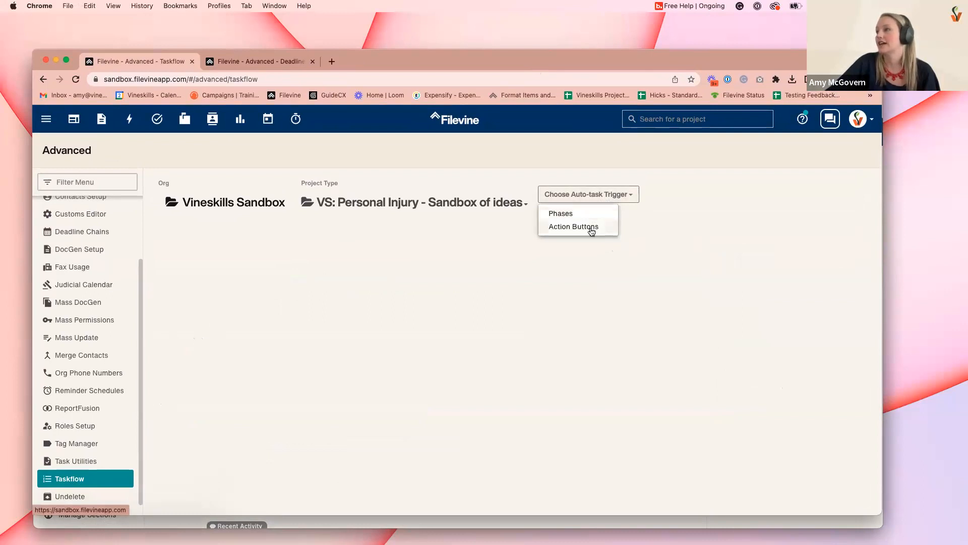
left_click(590, 218)
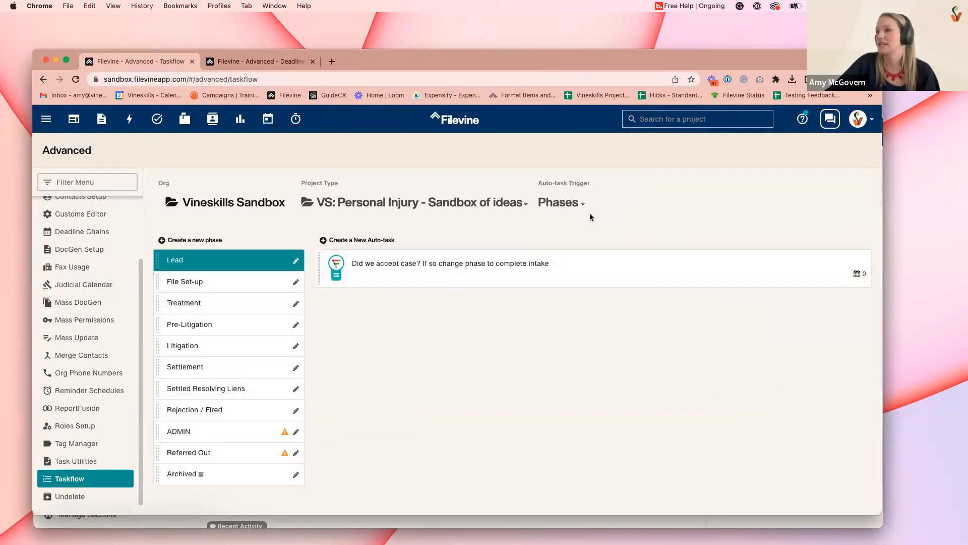
Step: Open the File Set-up phase's File Setup Checklist auto-task and examine the formatting and link in its task text
left_click(227, 284)
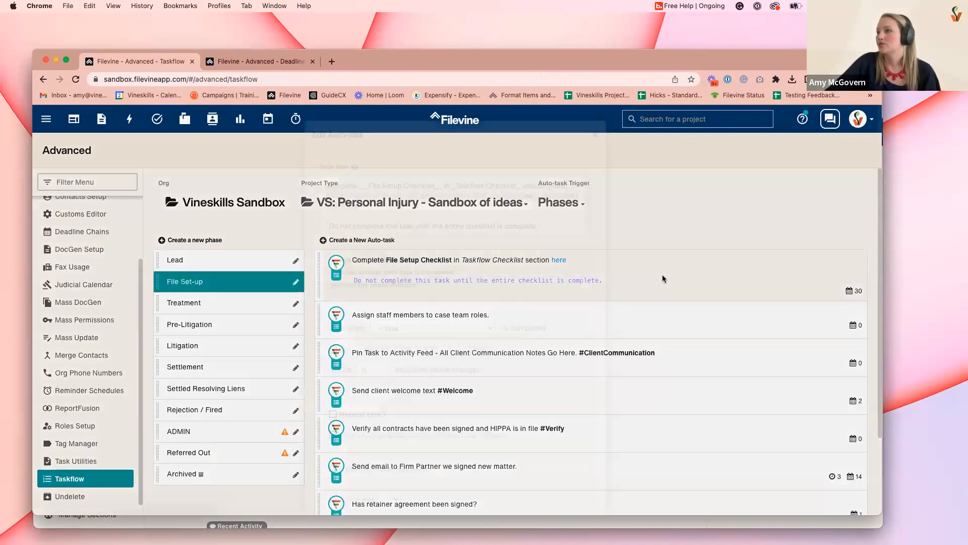
left_click(662, 274)
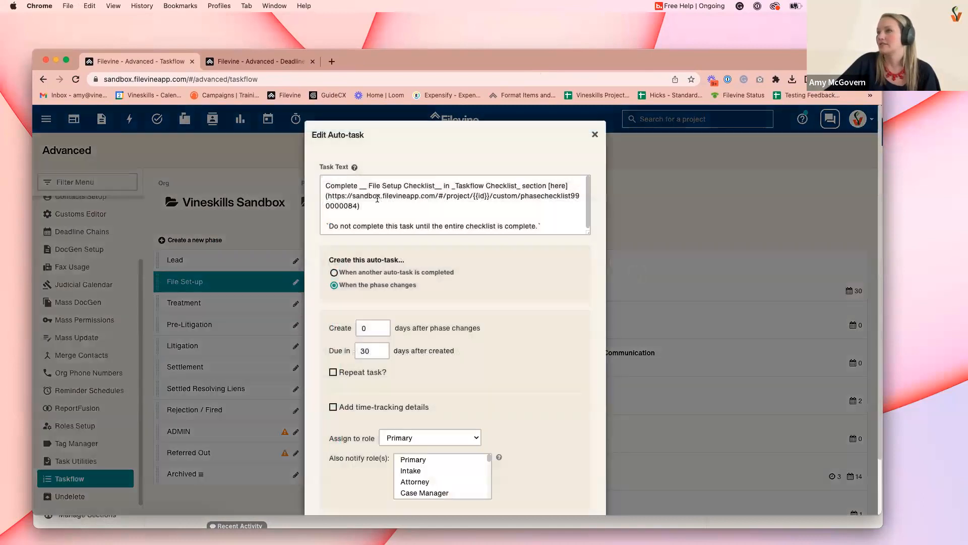
left_click(366, 187)
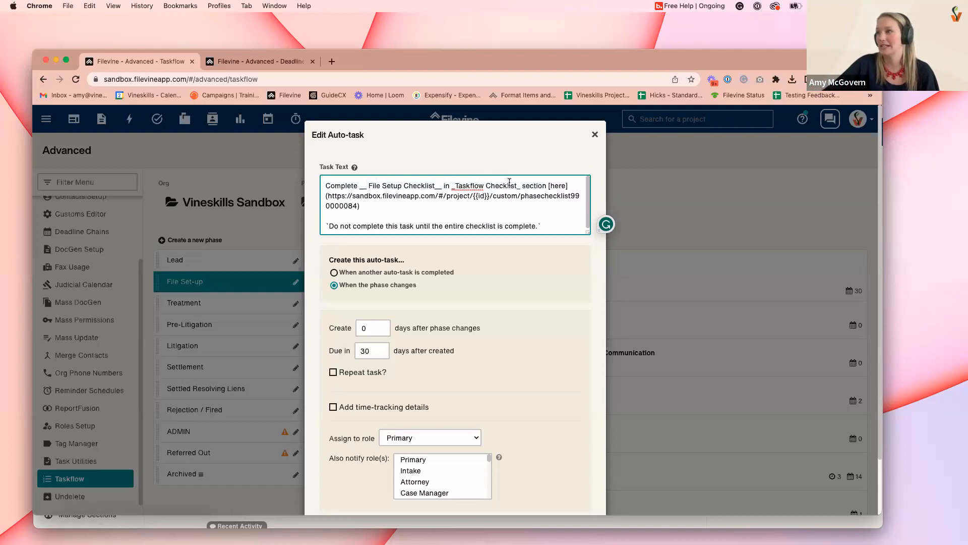
left_click_drag(549, 186, 546, 209)
left_click(376, 207)
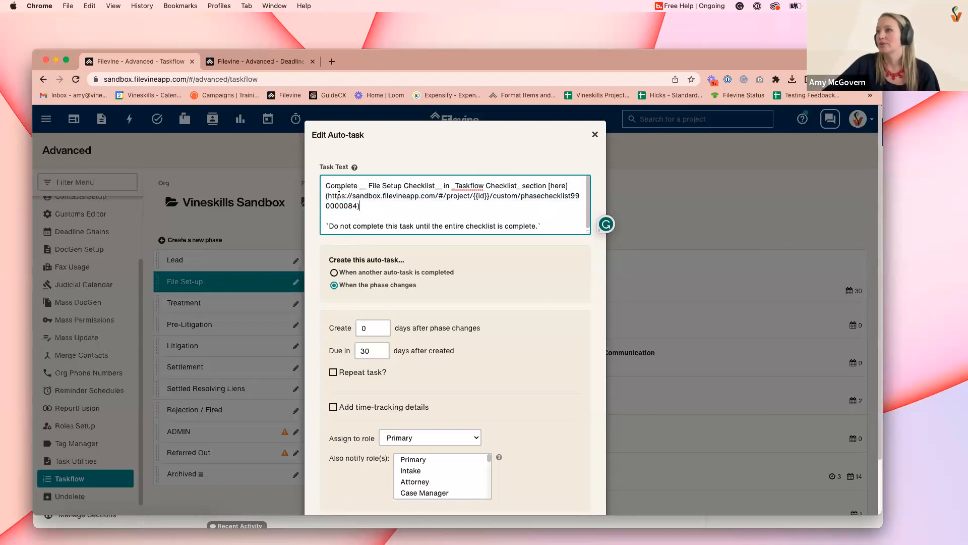
Step: Switch to the project window, open its Taskflow Checklist section and highlight the project ID in the page URL
left_click_drag(442, 71, 505, 64)
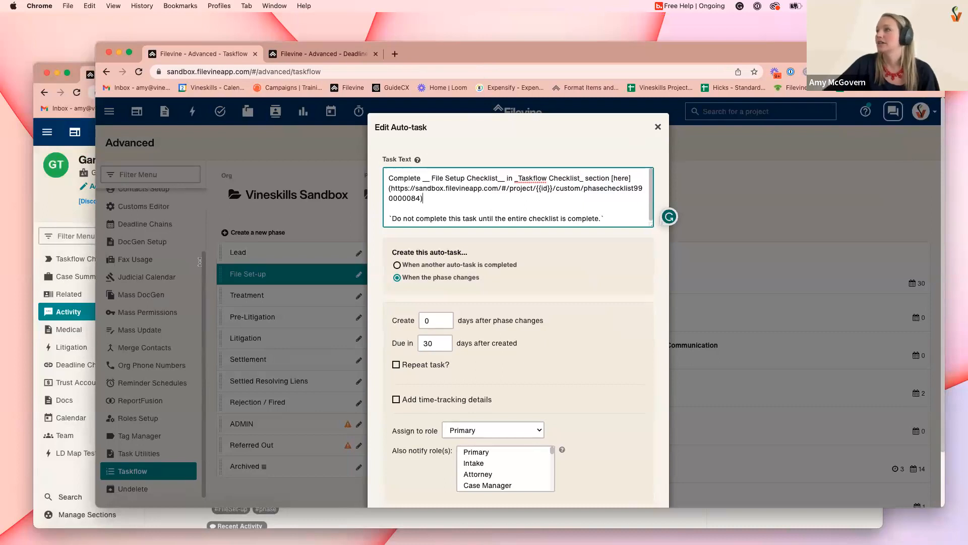
left_click(61, 210)
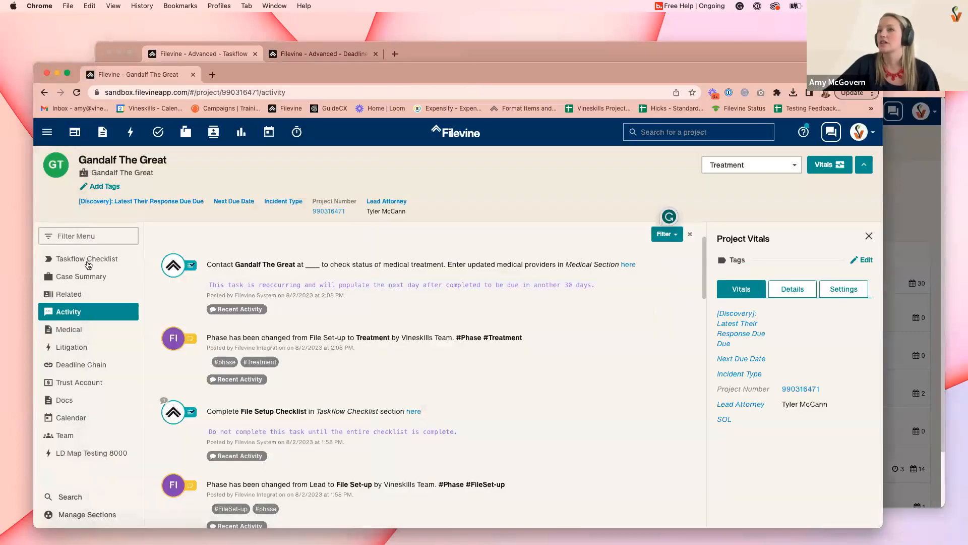
left_click(87, 260)
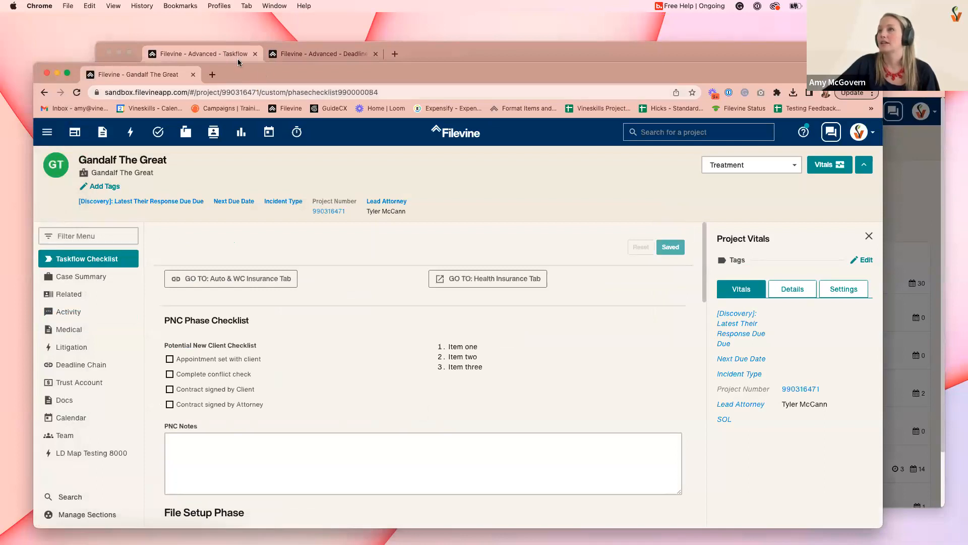
left_click(252, 93)
left_click(281, 94)
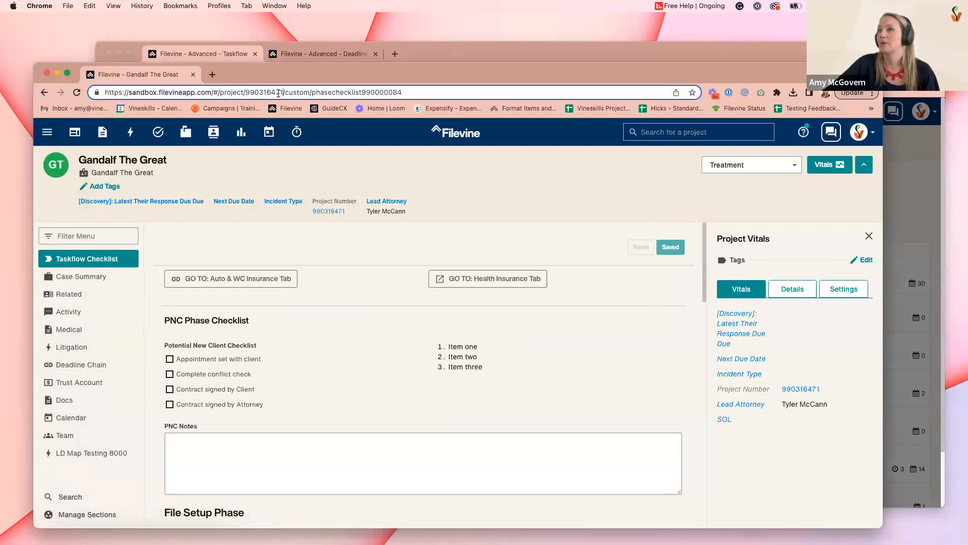
left_click_drag(283, 93, 246, 93)
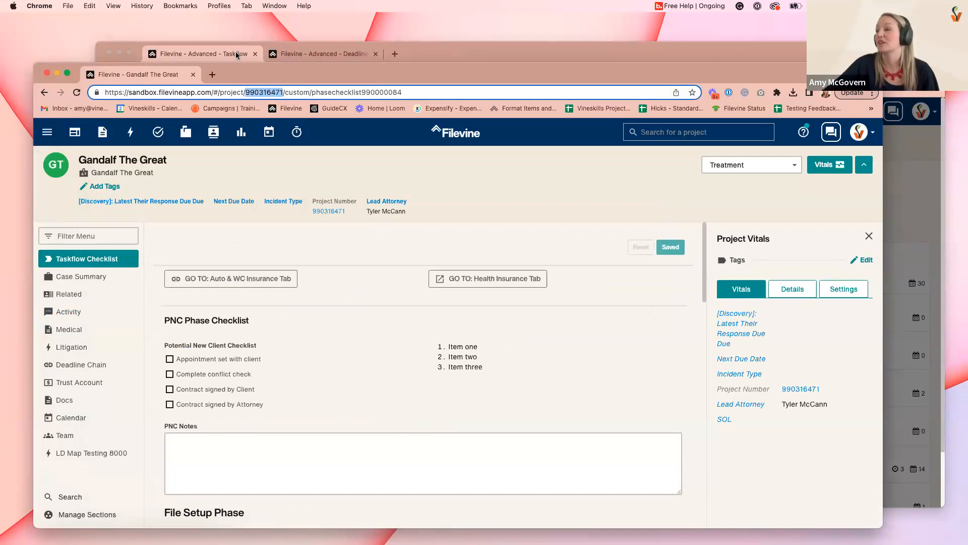
Step: Return to the auto-task editor, examine the {{id}} placeholder in the link plus the timing and role settings, and close it without saving
left_click(265, 65)
left_click_drag(554, 189, 536, 190)
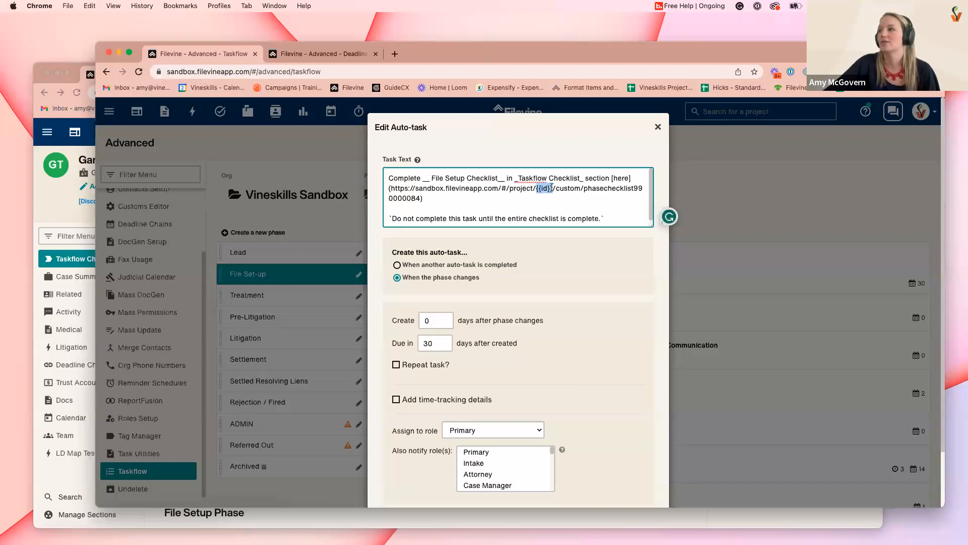
left_click(552, 196)
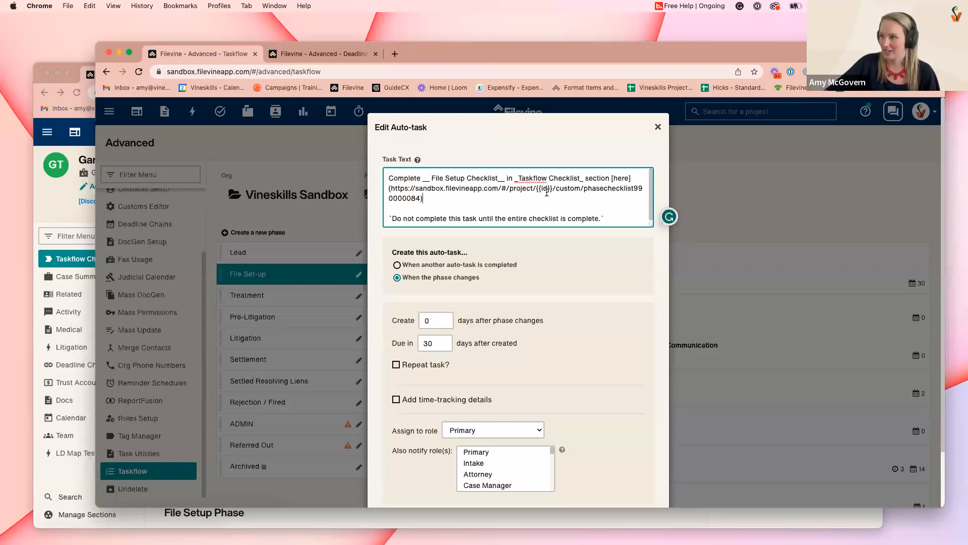
scroll(576, 216, "down", 3)
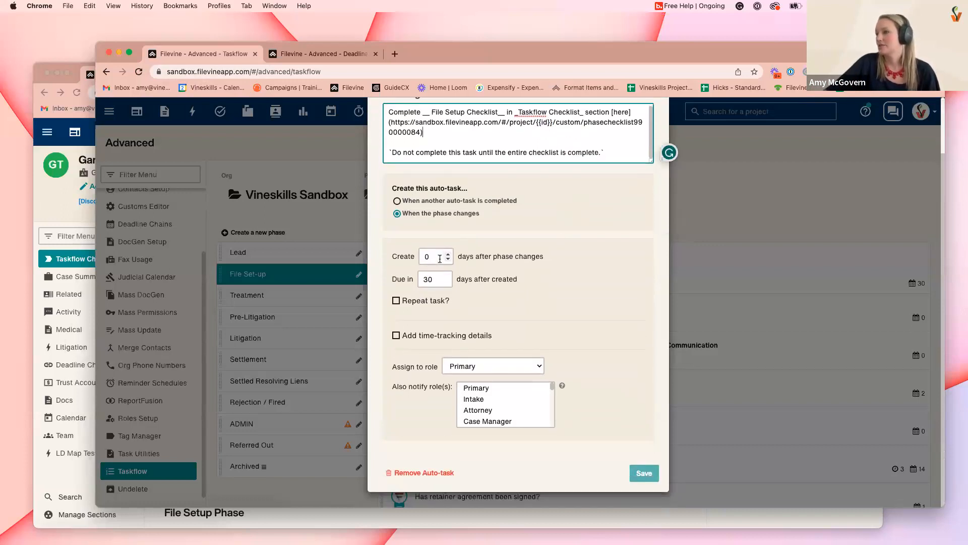
scroll(440, 259, "up", 1)
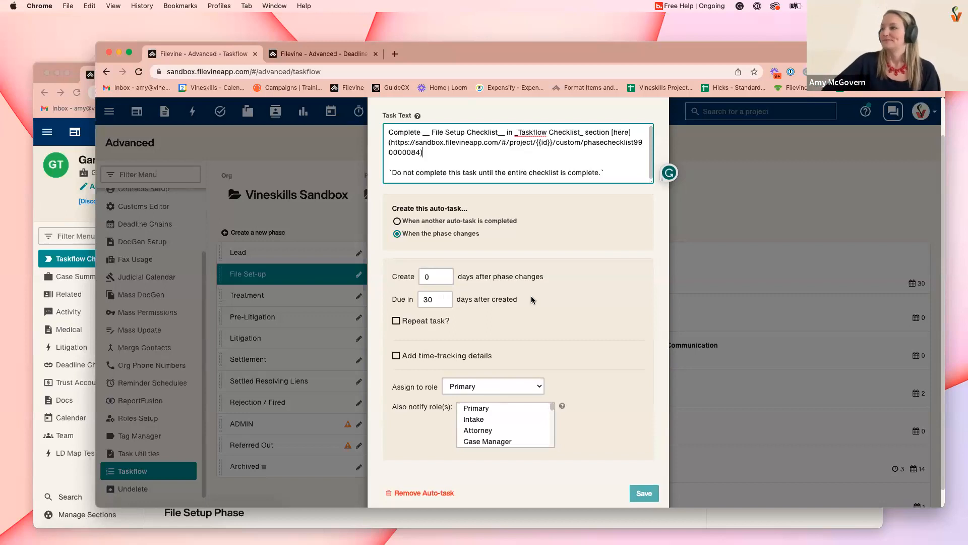
scroll(586, 311, "up", 2)
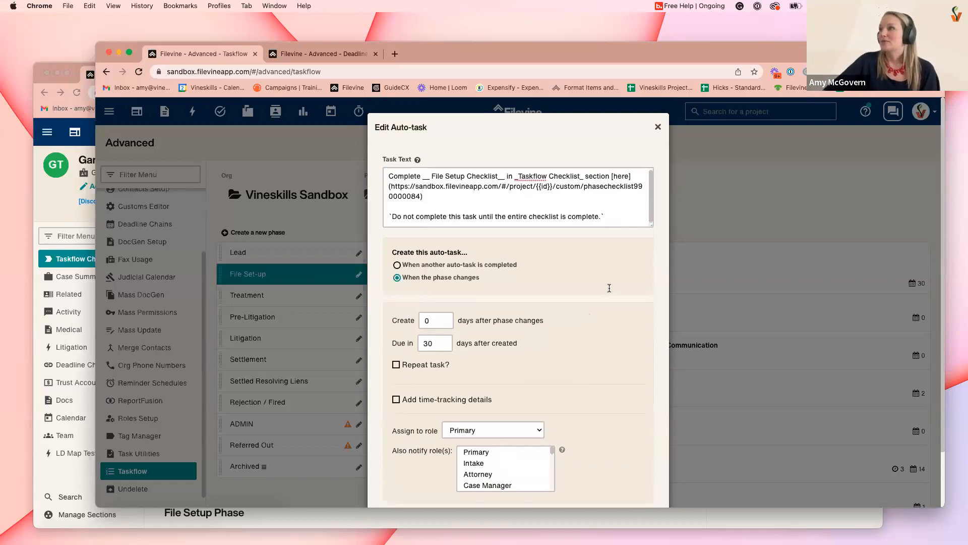
left_click(658, 127)
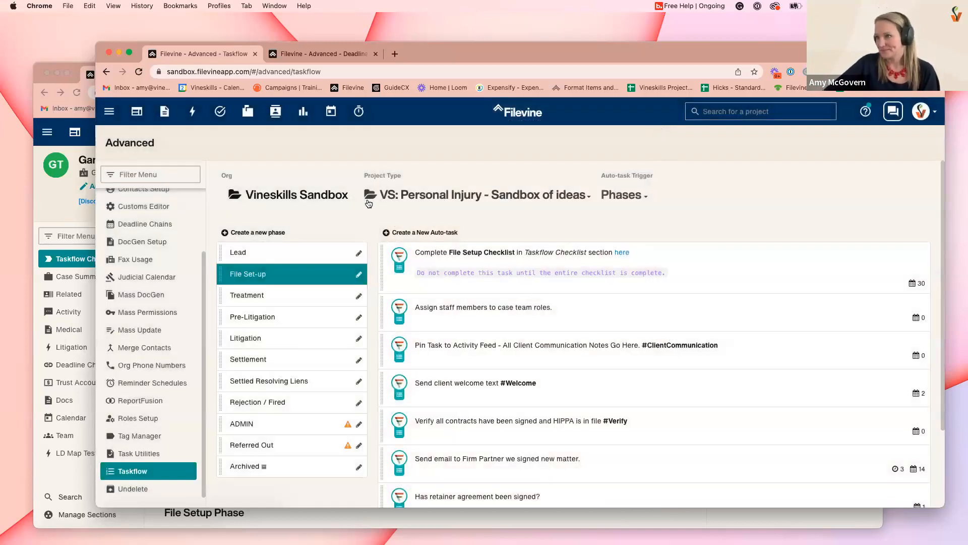
Step: Show the Treatment phase's auto-tasks and open its recurring client-contact auto-task in the editor
left_click(296, 301)
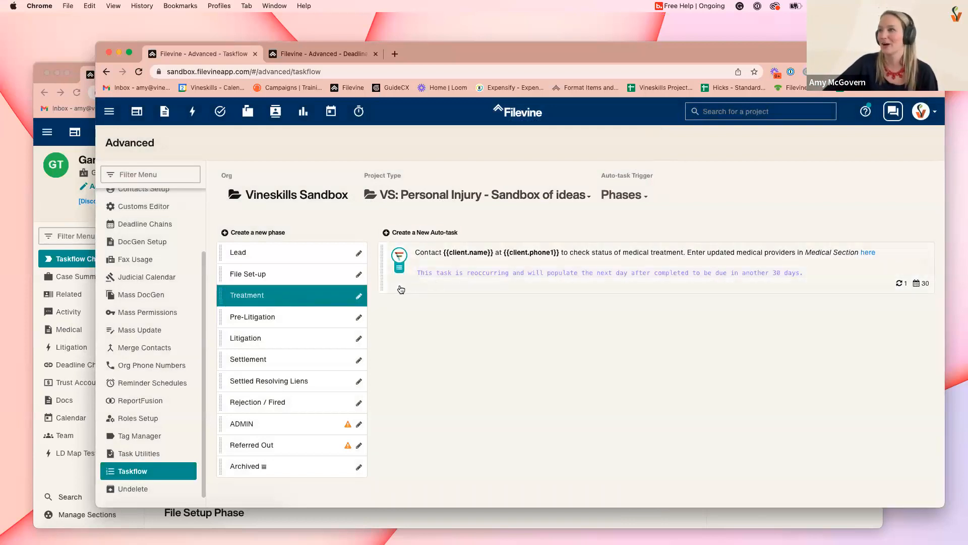
left_click(402, 288)
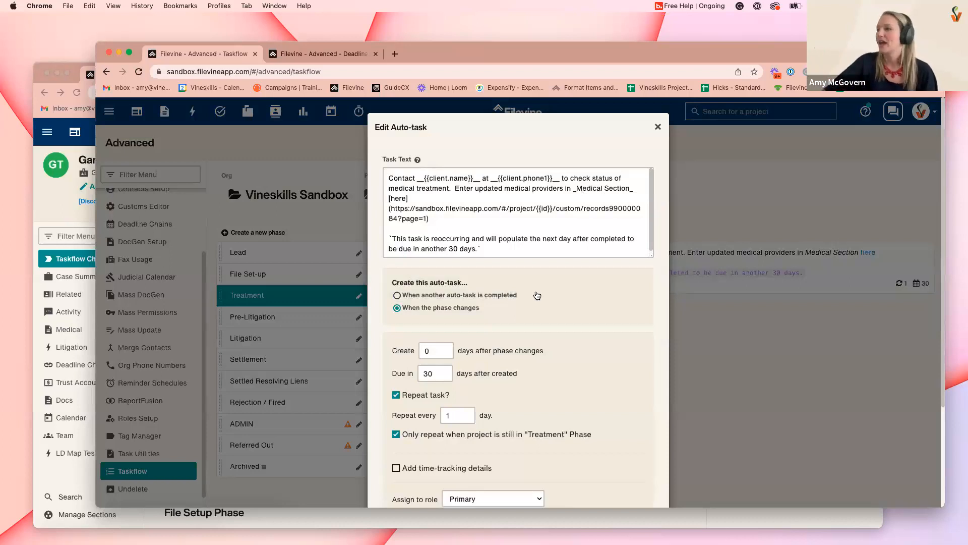
scroll(538, 296, "down", 1)
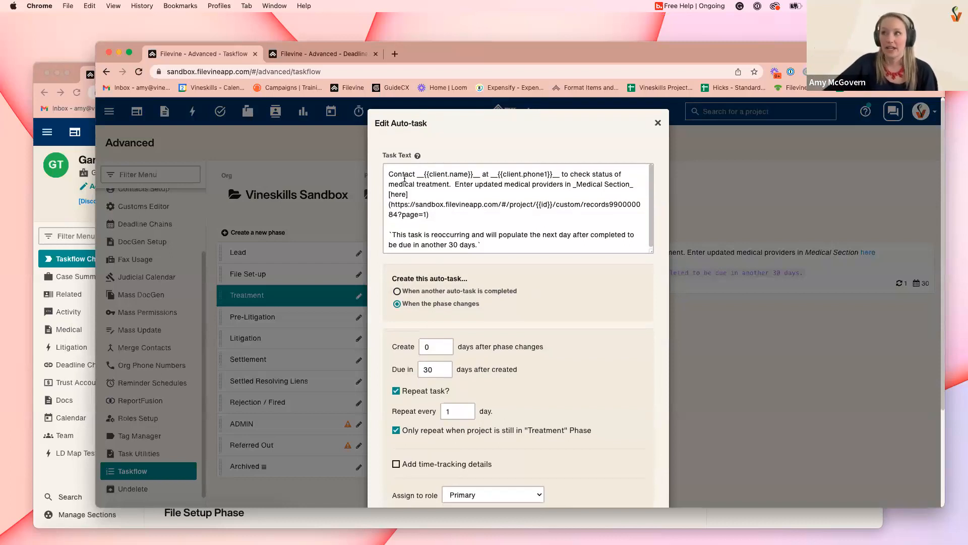
Step: Examine the {{client.name}} and {{client.phone1}} placeholders in the auto-task's text by highlighting each one
left_click_drag(470, 175, 454, 175)
left_click(426, 175)
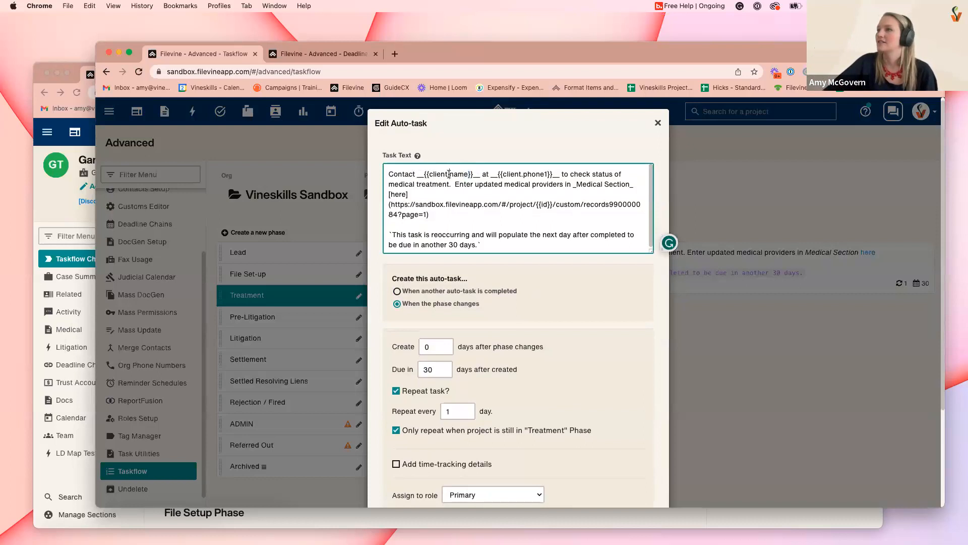
left_click_drag(472, 175, 425, 175)
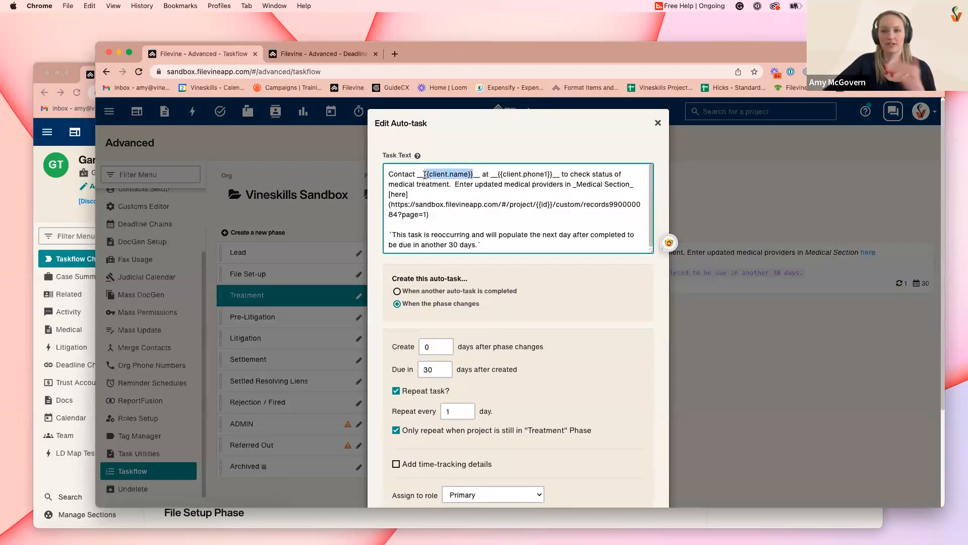
left_click_drag(554, 174, 499, 174)
left_click(520, 182)
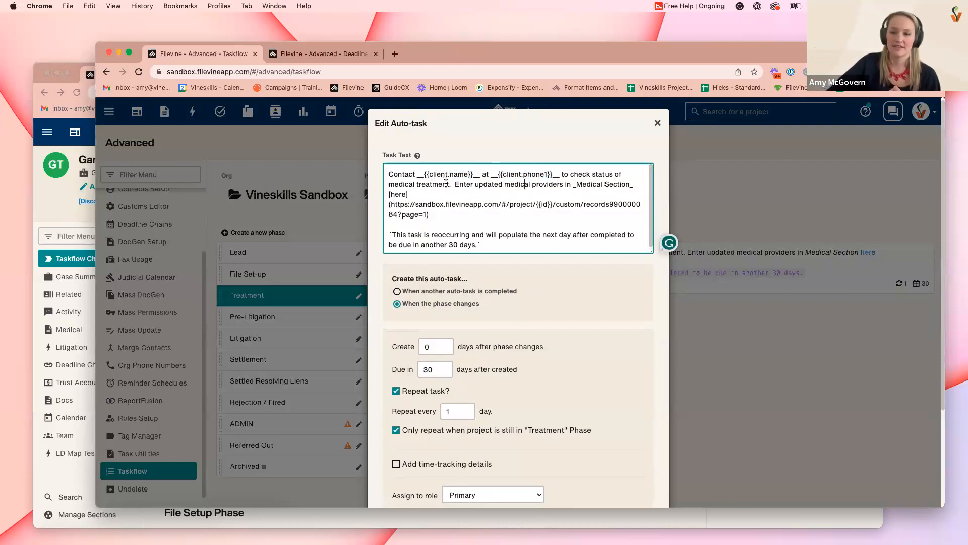
left_click_drag(554, 174, 498, 174)
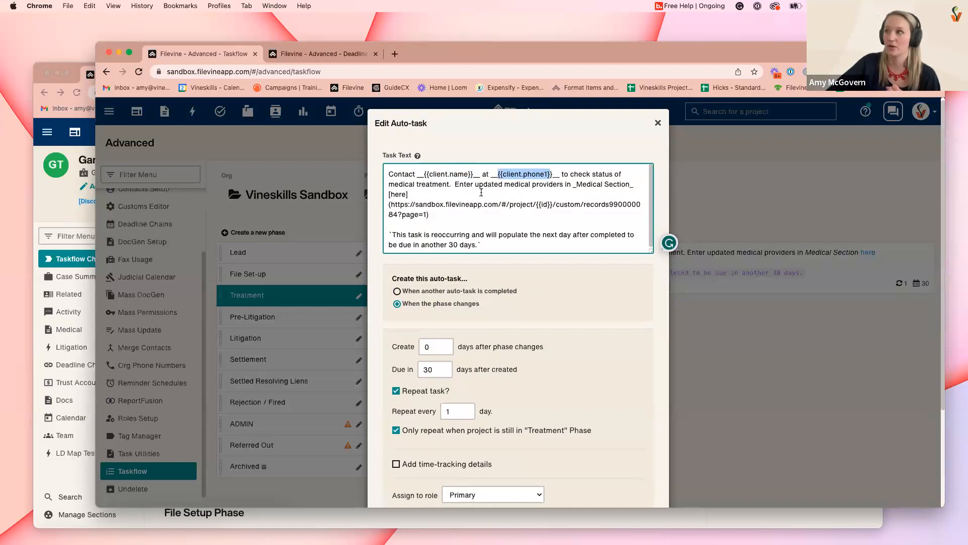
left_click(500, 187)
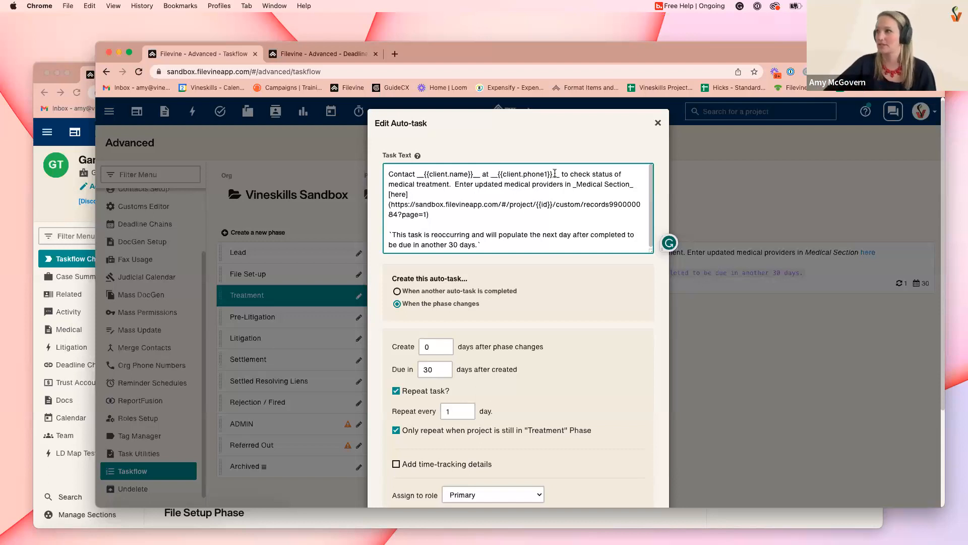
scroll(547, 207, "down", 1)
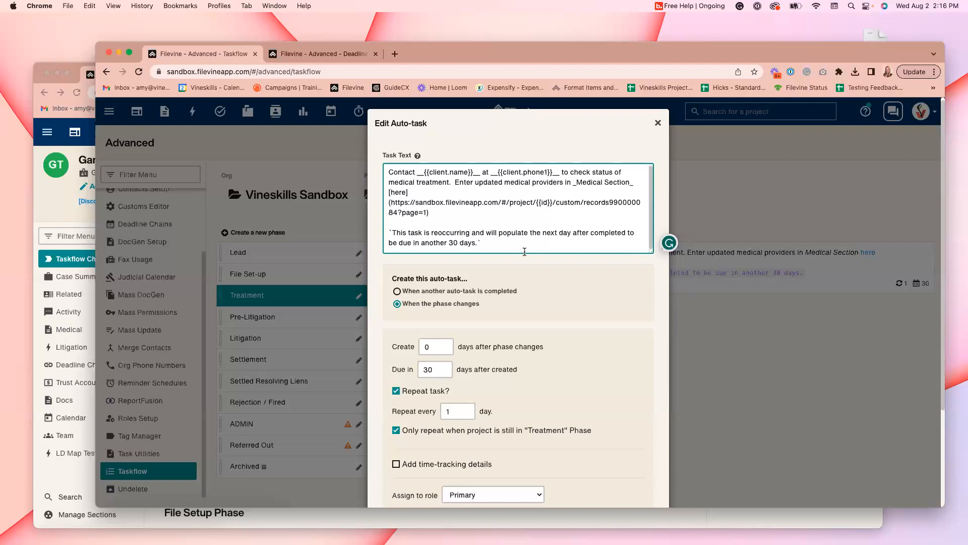
scroll(524, 247, "up", 1)
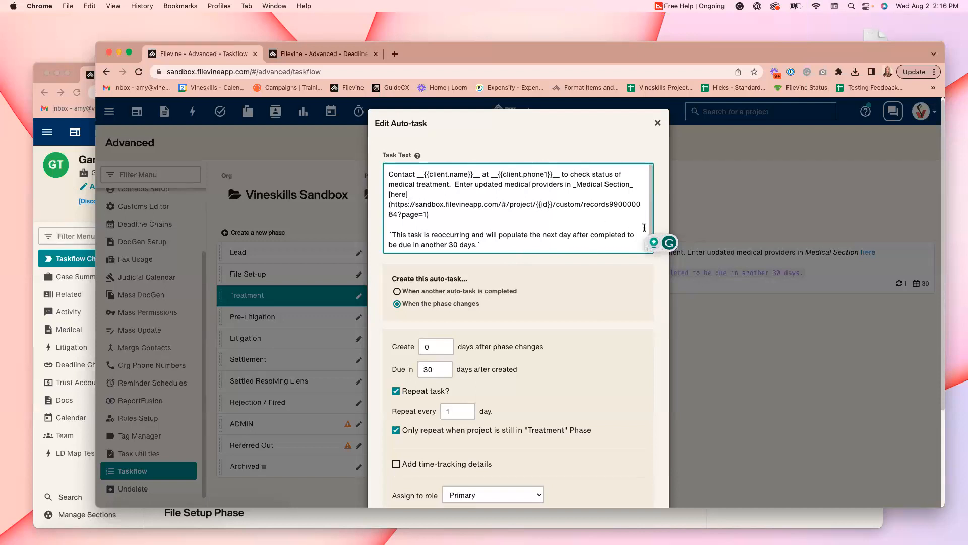
Step: Show the Task Text help, open its replacement fields list, and close the new browser tab again
left_click(417, 156)
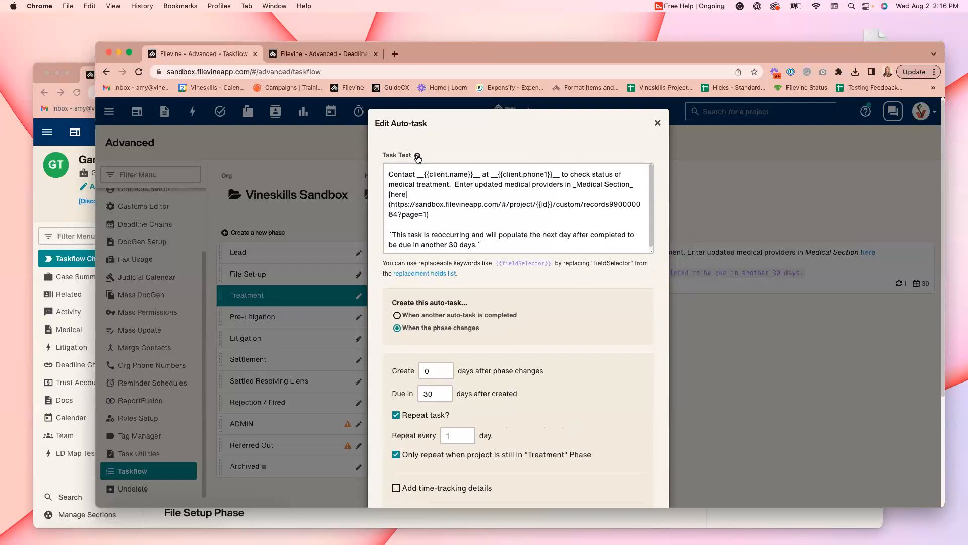
left_click(437, 273)
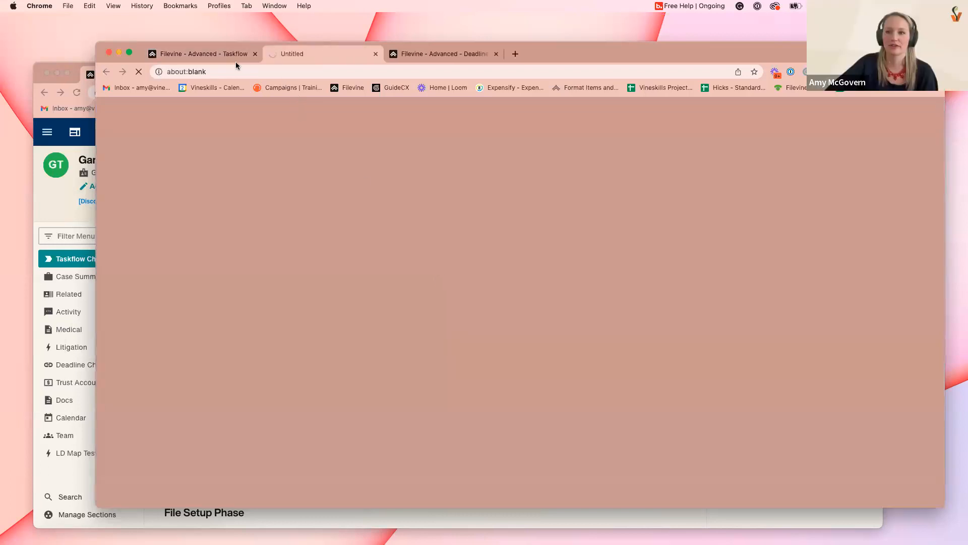
left_click(376, 54)
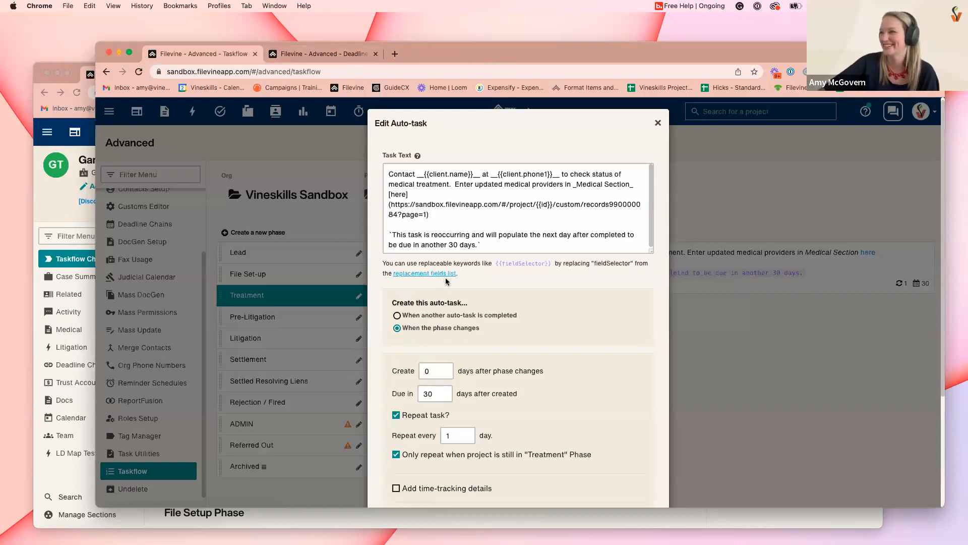
Step: Review the auto-task's creation trigger, due timing, repeat settings and role assignment
scroll(570, 278, "down", 1)
scroll(580, 277, "down", 3)
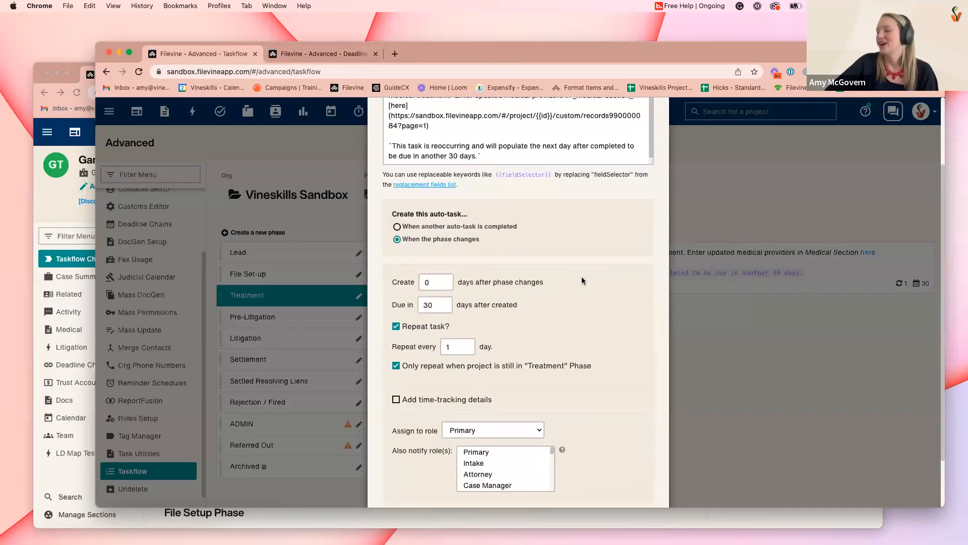
scroll(582, 277, "up", 1)
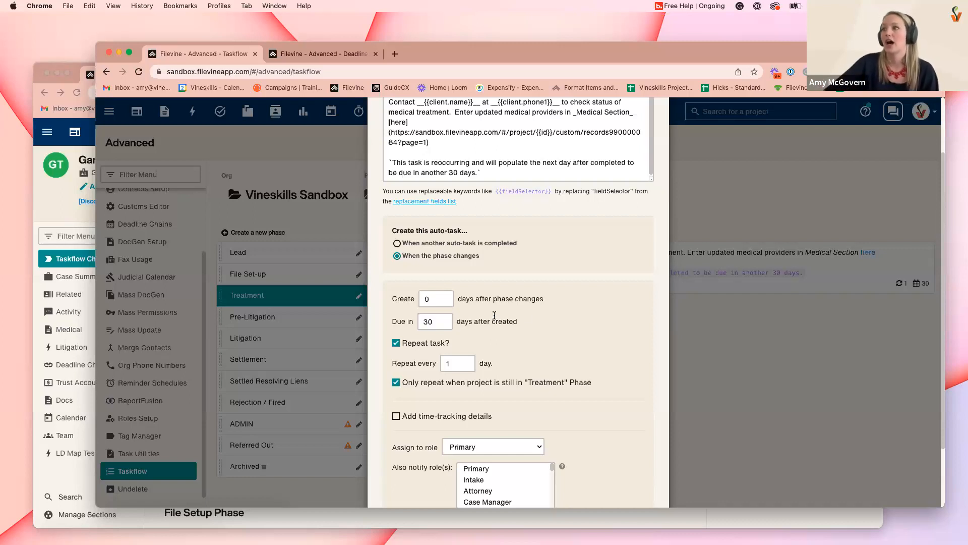
scroll(571, 284, "up", 2)
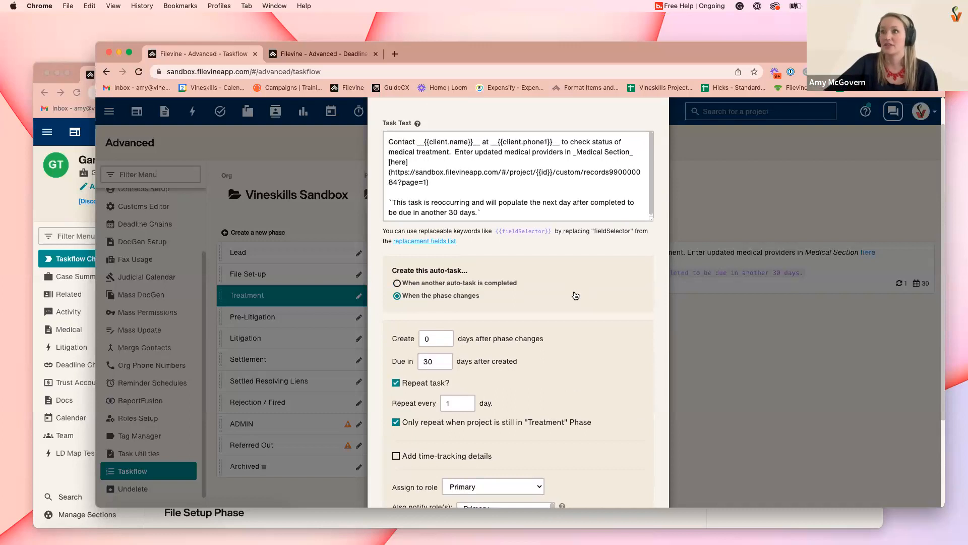
scroll(585, 303, "down", 1)
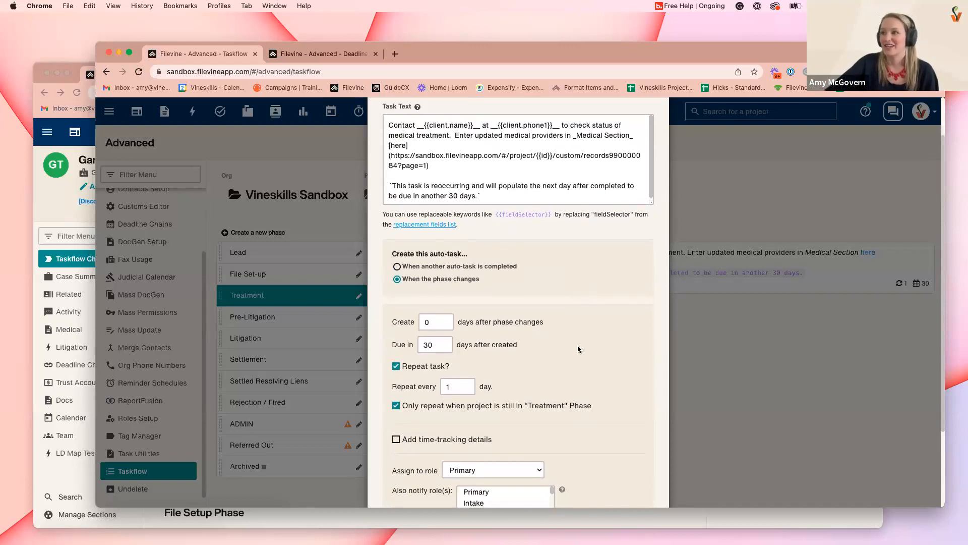
scroll(574, 362, "up", 1)
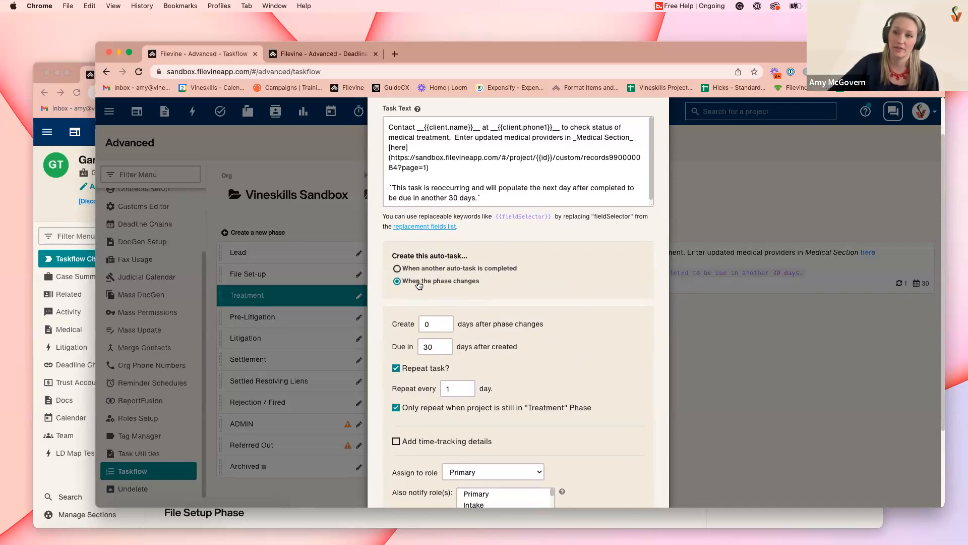
scroll(489, 292, "down", 1)
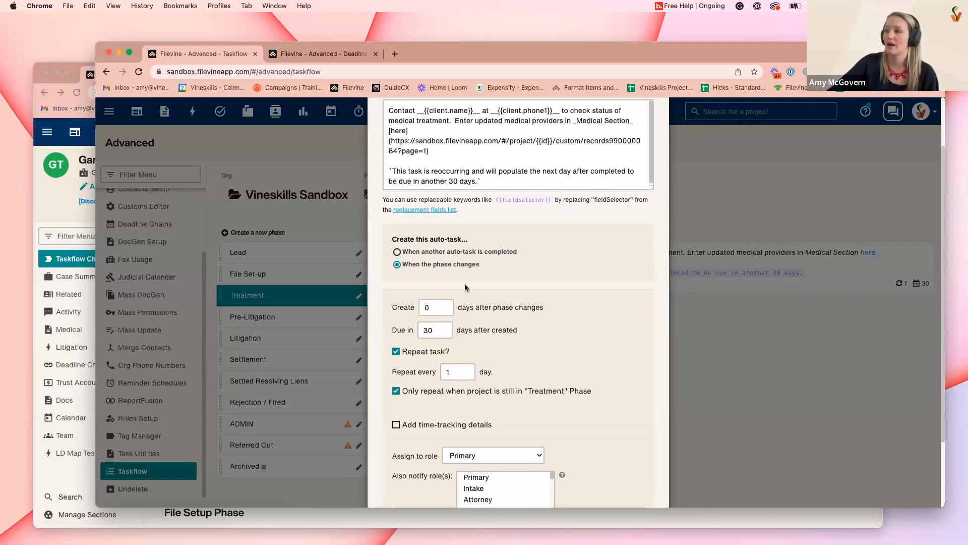
Step: Switch the auto-task's Repeat task option off and on again, and examine its Due in setting
left_click(396, 353)
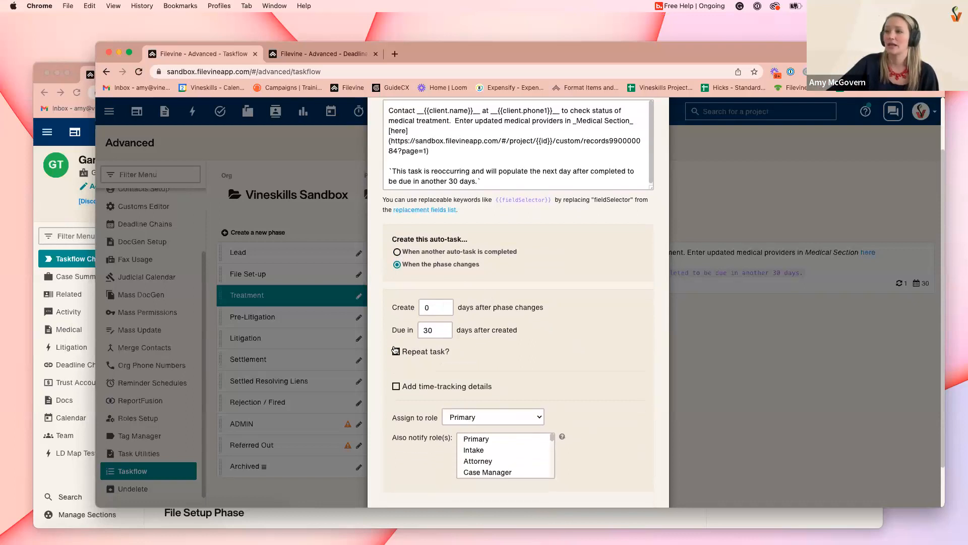
left_click(395, 352)
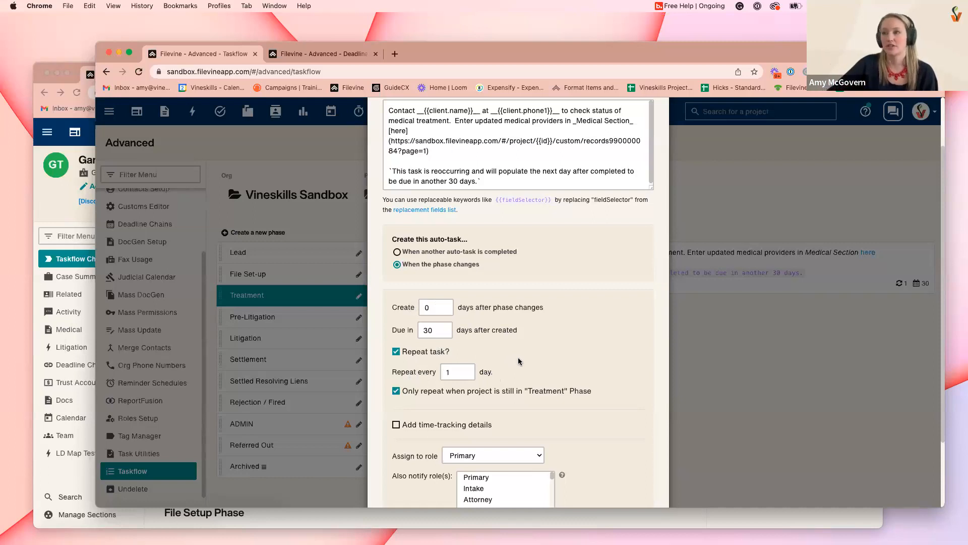
left_click(430, 332)
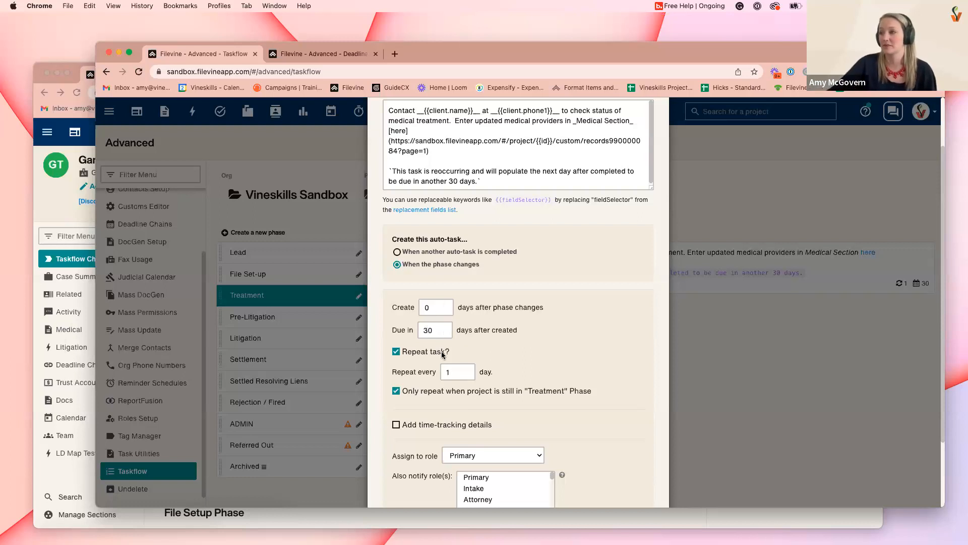
scroll(453, 348, "down", 1)
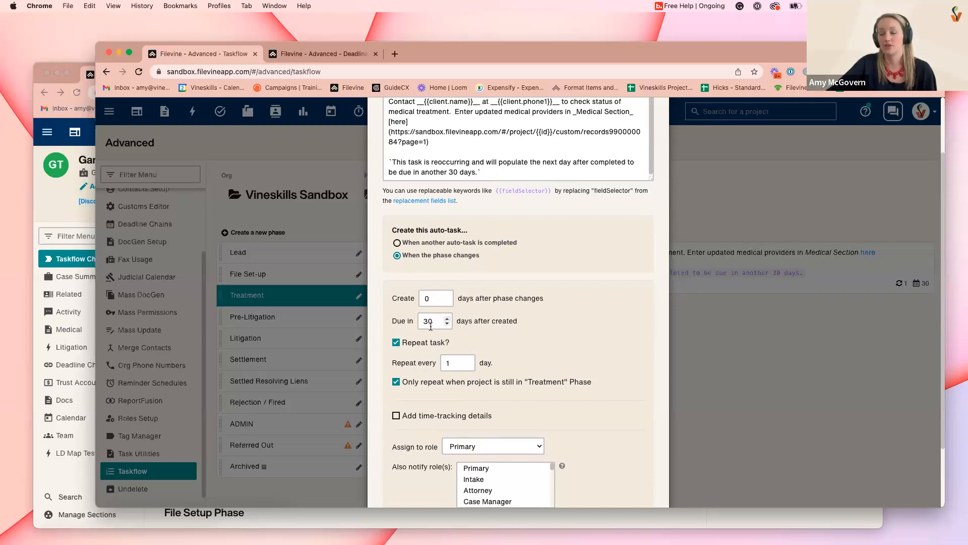
Step: Switch the option to repeat only while the project is in the Treatment phase off and on again
scroll(434, 330, "down", 1)
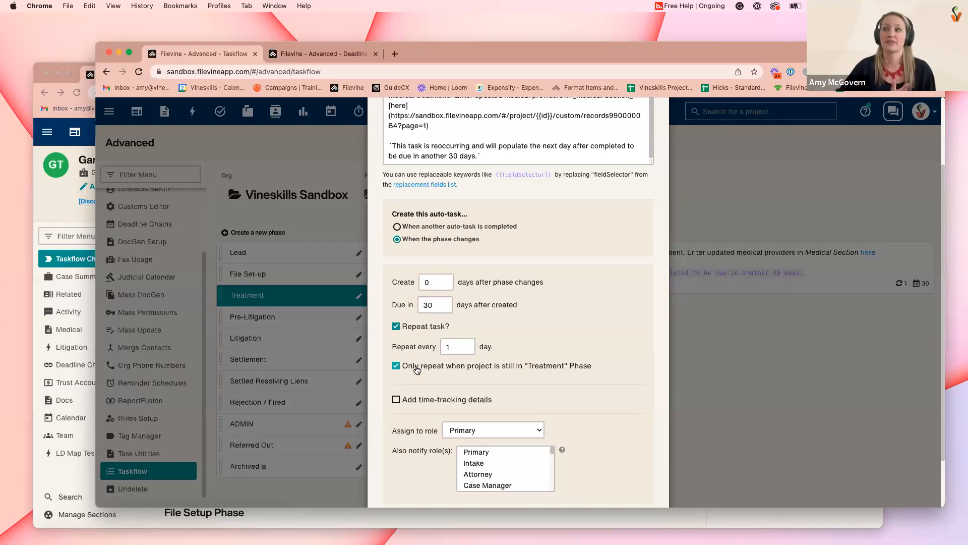
left_click(395, 366)
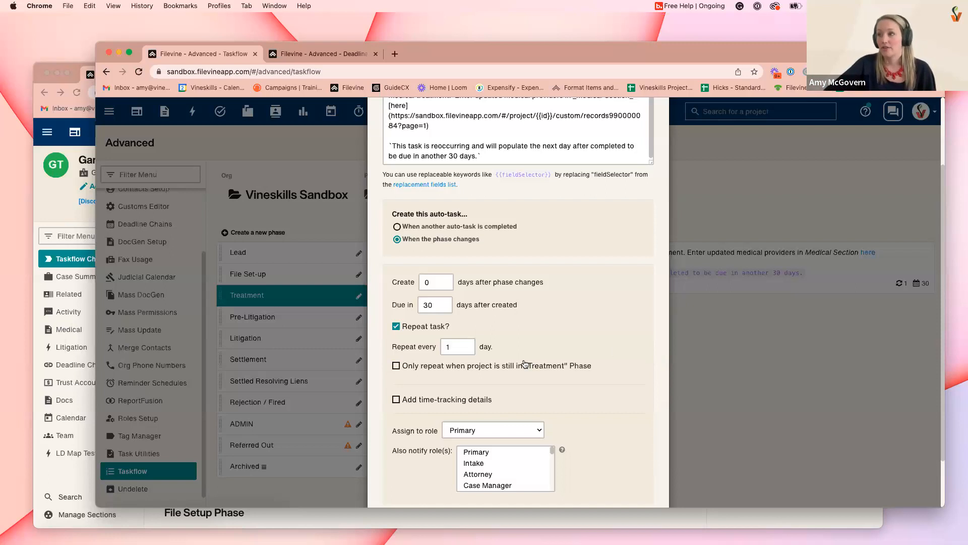
left_click(397, 367)
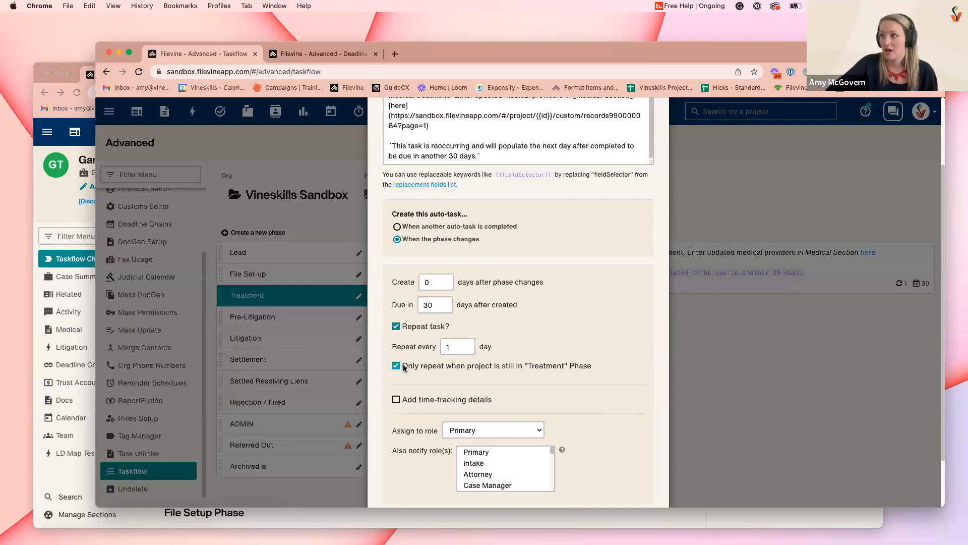
Step: Review the whole Treatment auto-task setup once more and close the editor without saving
scroll(505, 434, "down", 1)
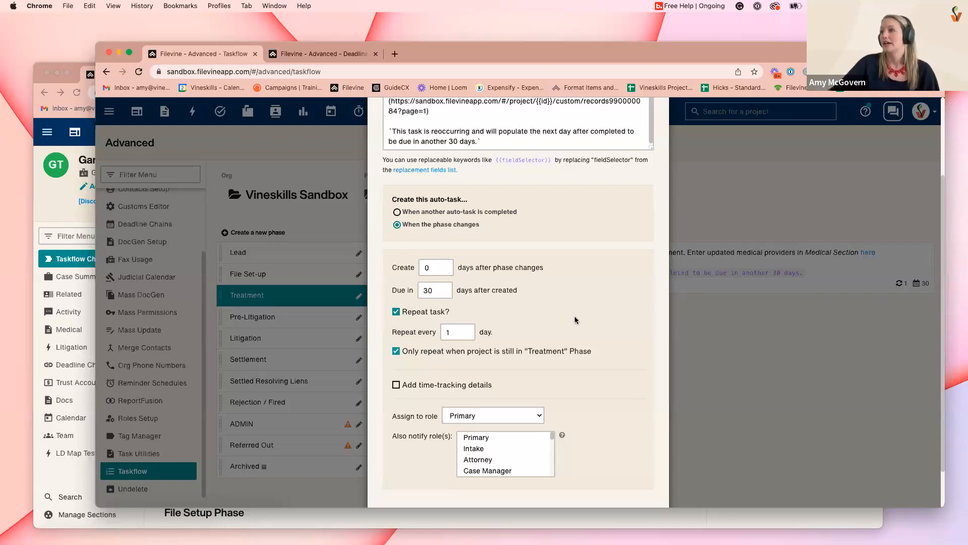
scroll(578, 321, "up", 4)
scroll(580, 327, "down", 5)
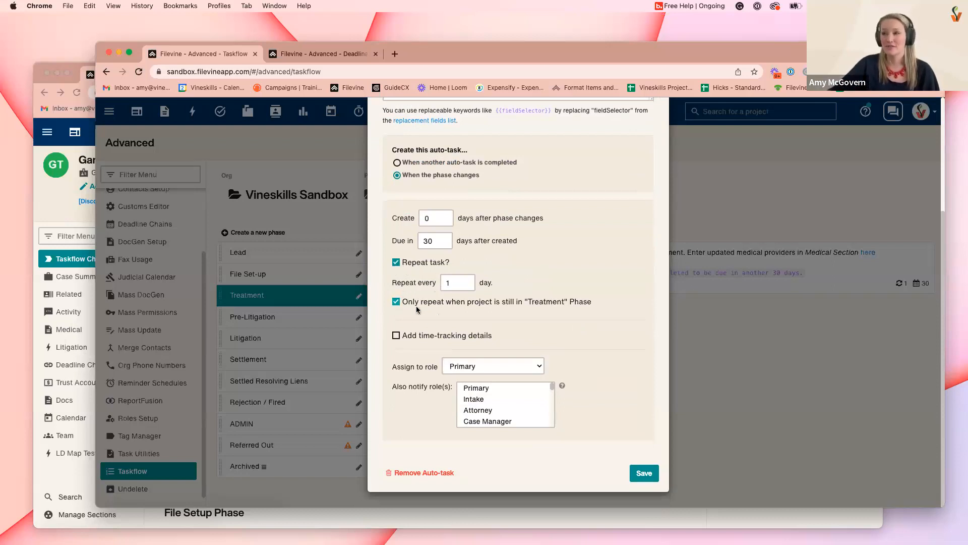
scroll(598, 373, "up", 2)
scroll(600, 373, "up", 2)
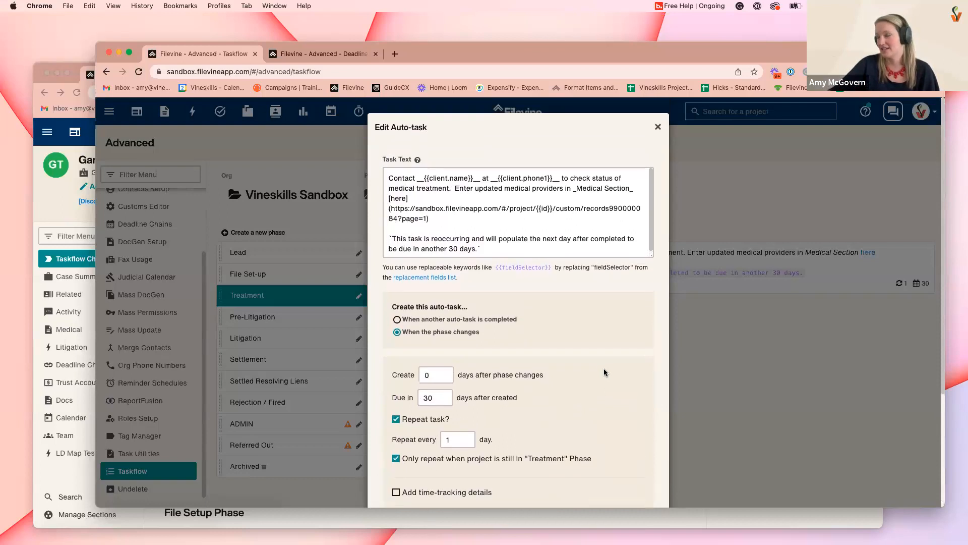
left_click(658, 129)
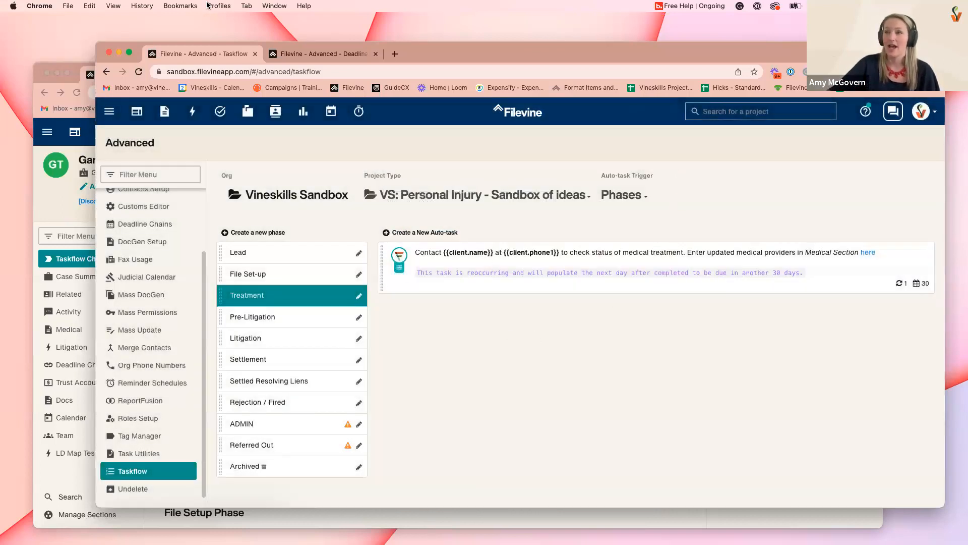
Step: Switch to the project window and open the project's Medical section
left_click(42, 155)
left_click_drag(267, 71, 280, 72)
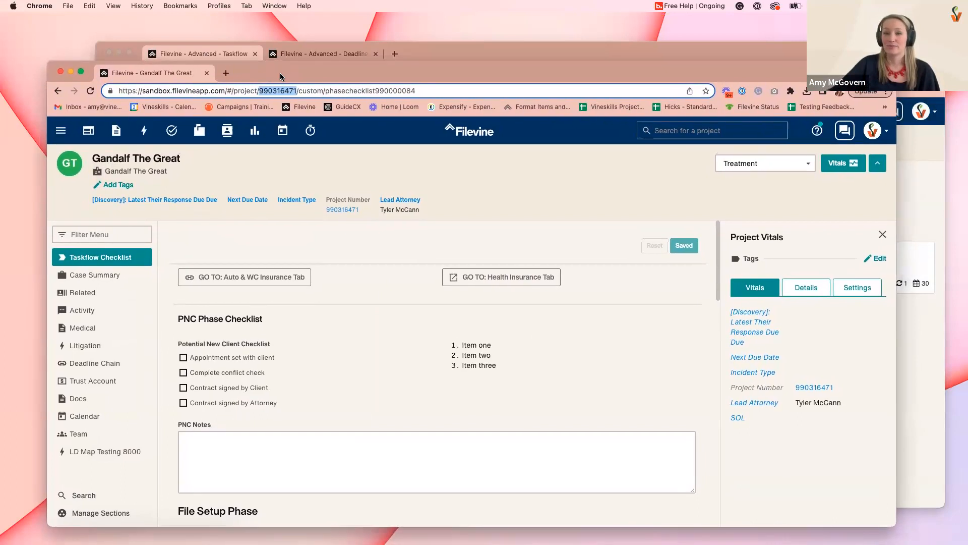
left_click(93, 334)
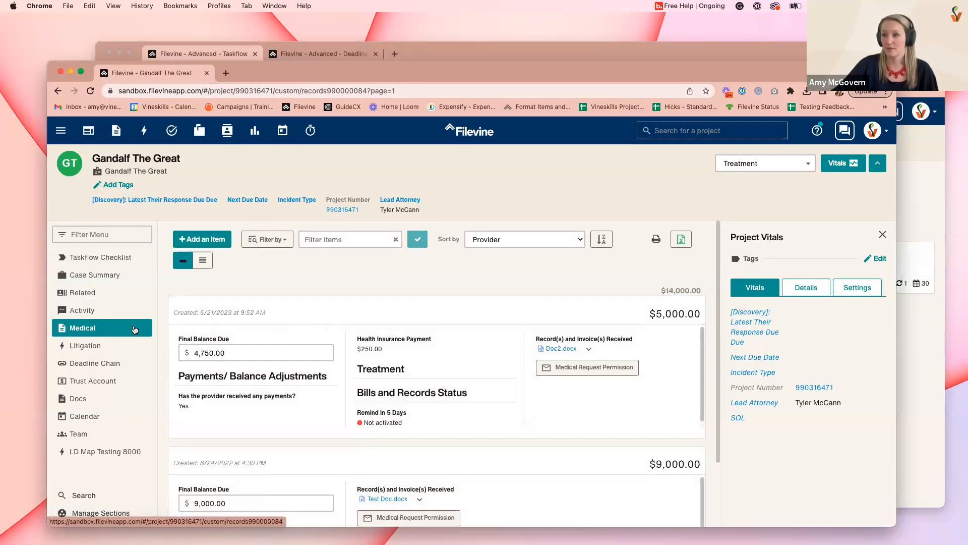
Step: Expand the $5,000.00 medical item and activate its Remind in 5 Days action under Bills and Records Status
left_click(259, 323)
scroll(465, 339, "down", 4)
scroll(464, 339, "down", 7)
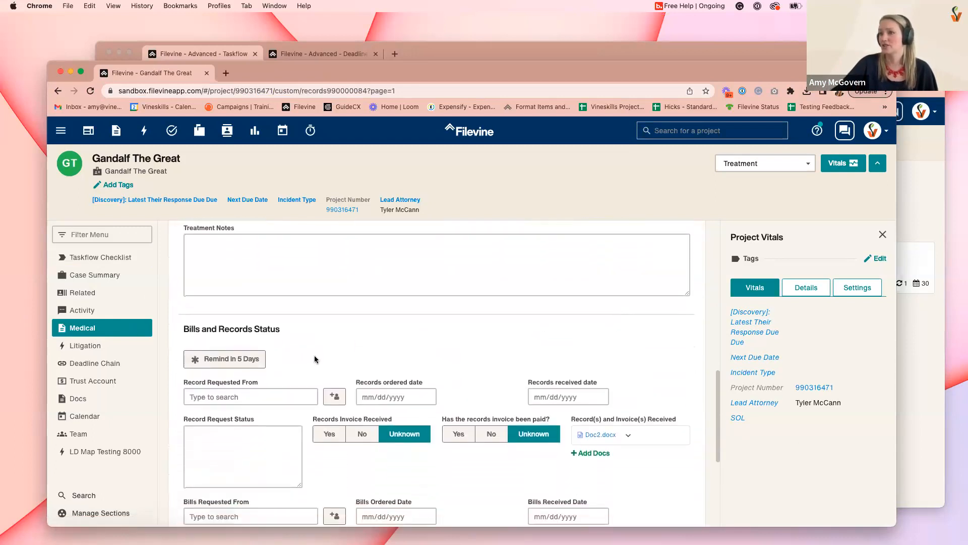
left_click(240, 361)
left_click(503, 237)
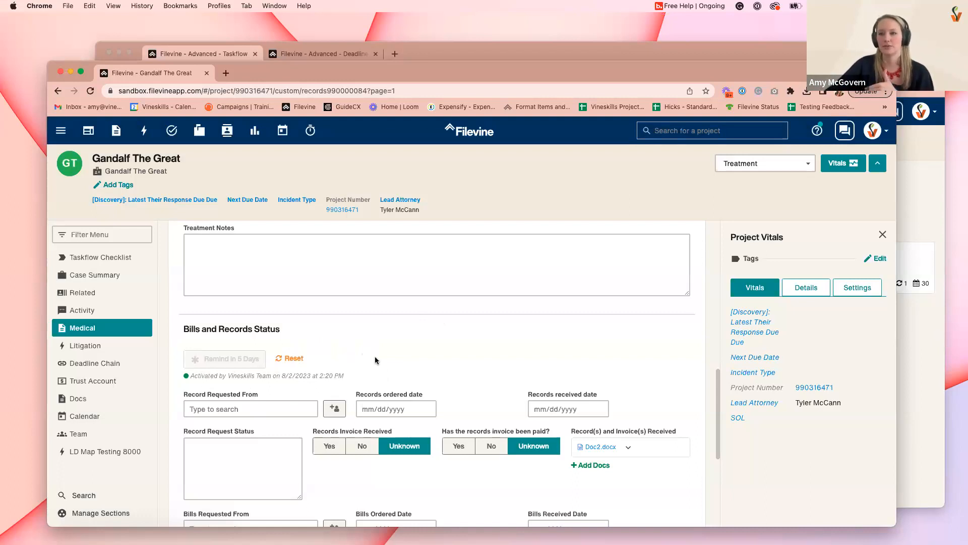
scroll(350, 263, "up", 1)
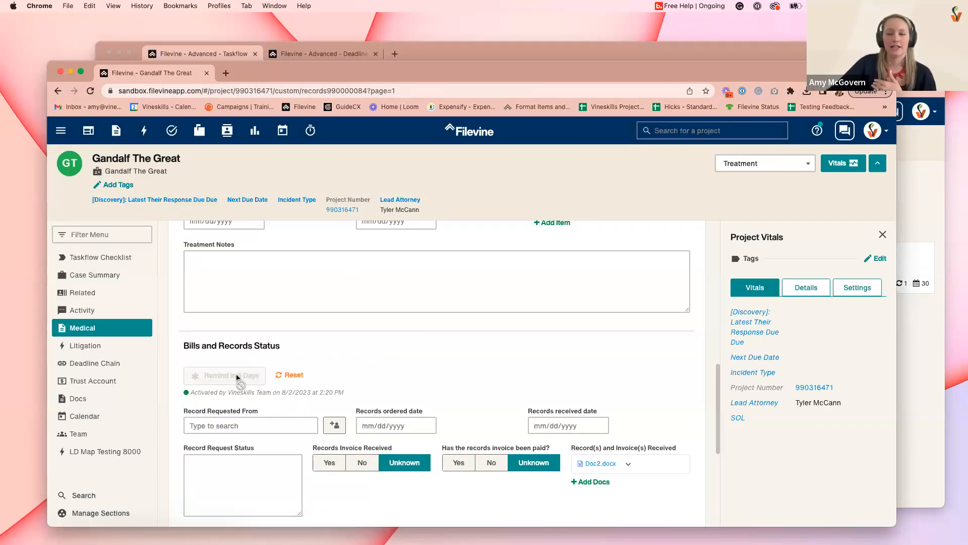
Step: Review the expanded $5,000.00 medical item from its balance and payment fields to Bills and Records Status
scroll(372, 391, "up", 10)
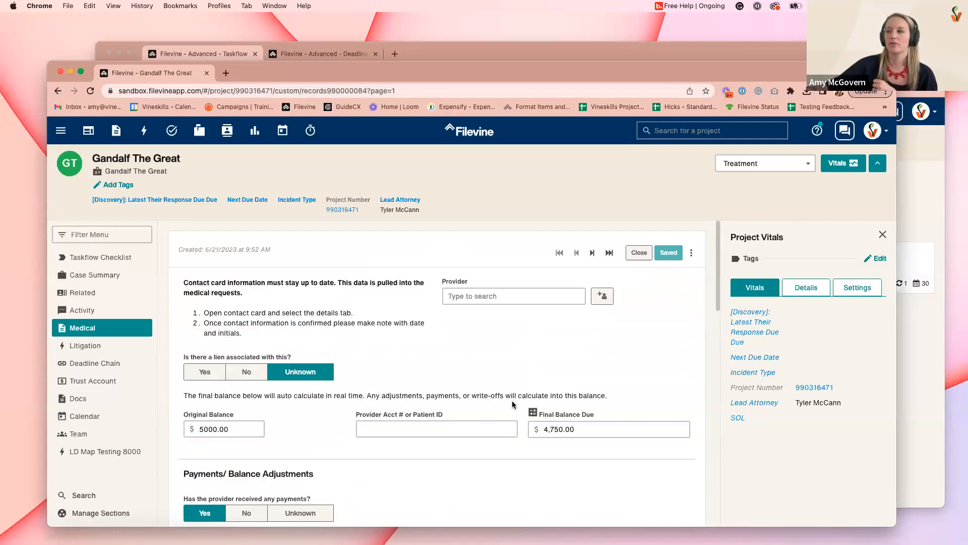
scroll(551, 396, "down", 3)
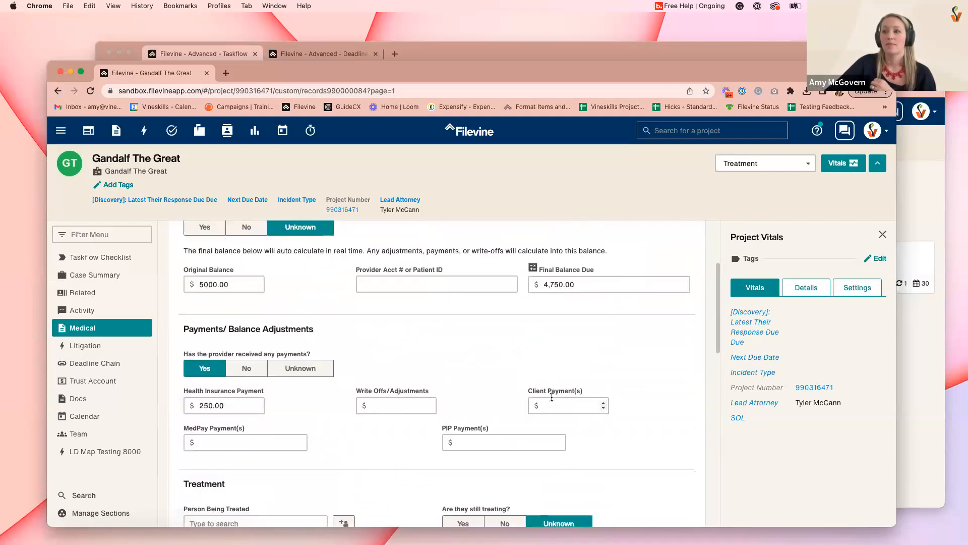
scroll(553, 397, "down", 4)
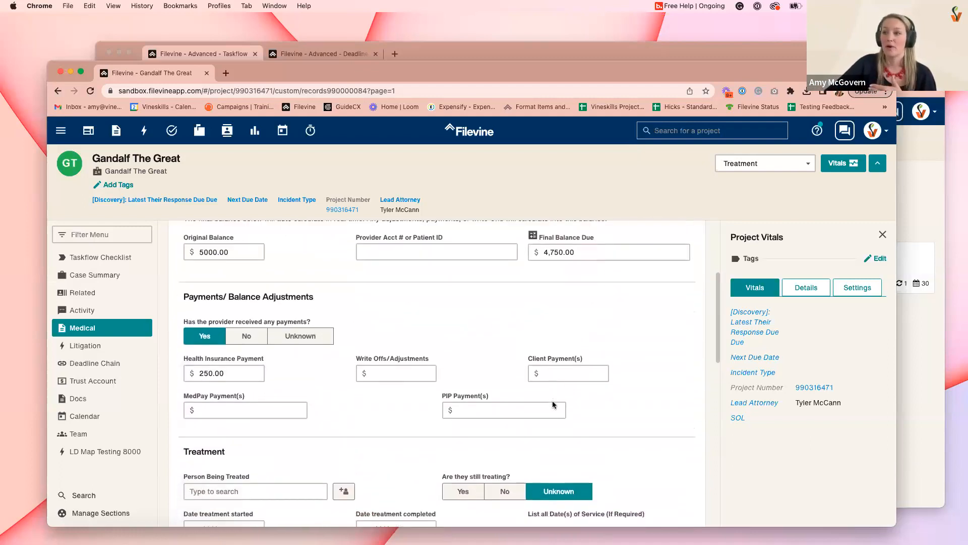
scroll(458, 438, "down", 4)
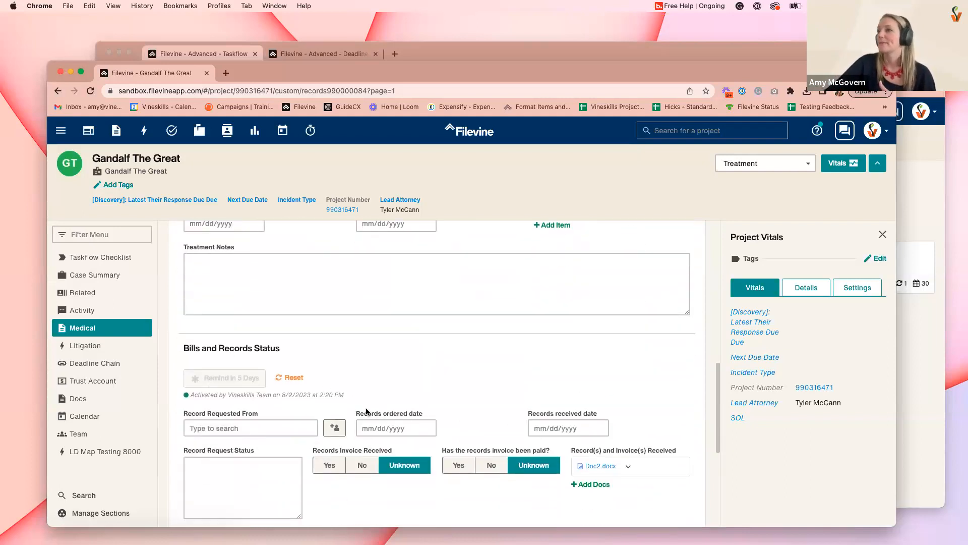
scroll(524, 393, "up", 10)
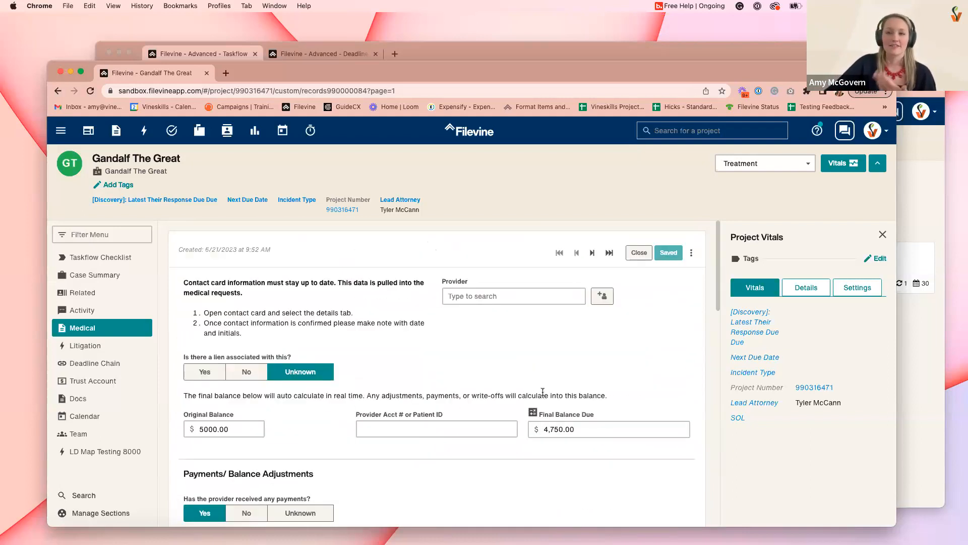
scroll(528, 410, "down", 4)
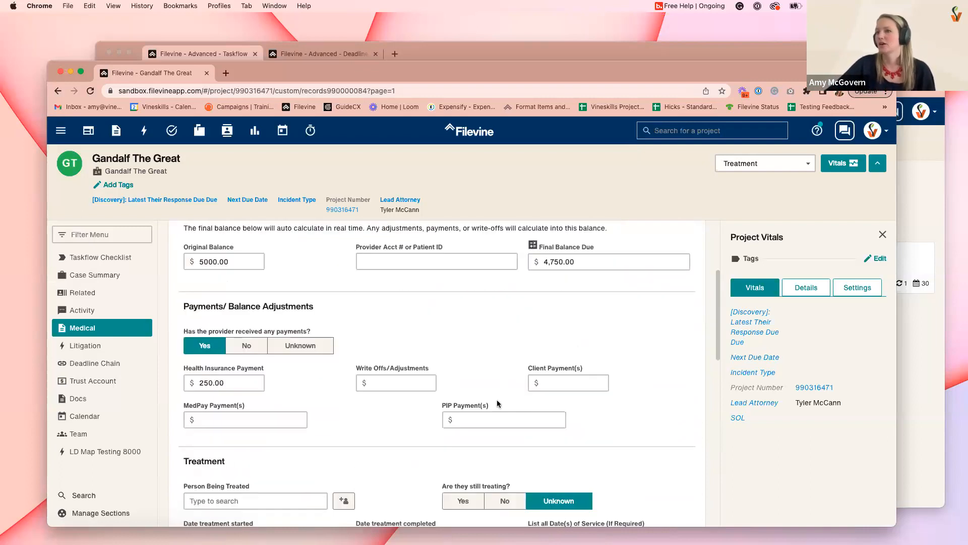
Step: Open the project's Activity feed, expand the Follow up on Records/Bills task and follow its Taskflow Button link to the source item
left_click(97, 314)
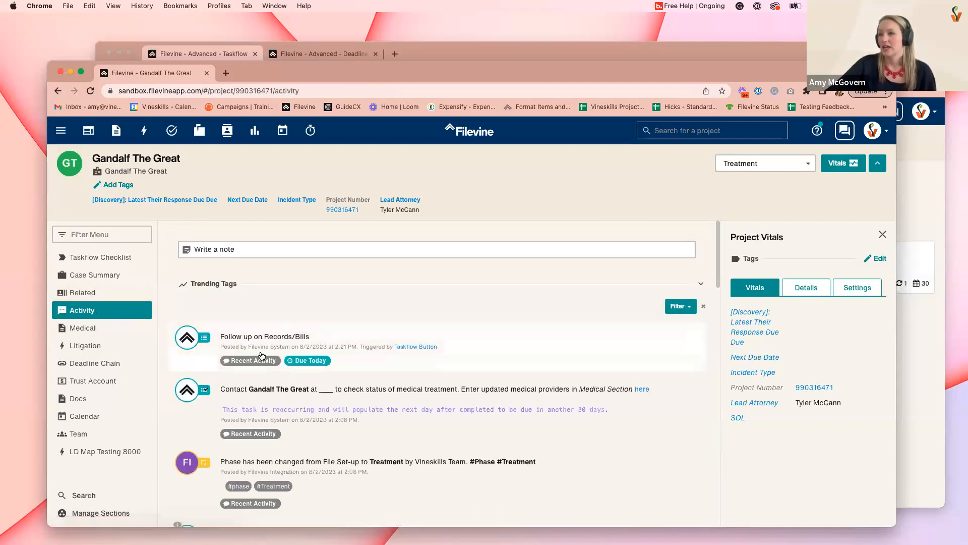
left_click(345, 339)
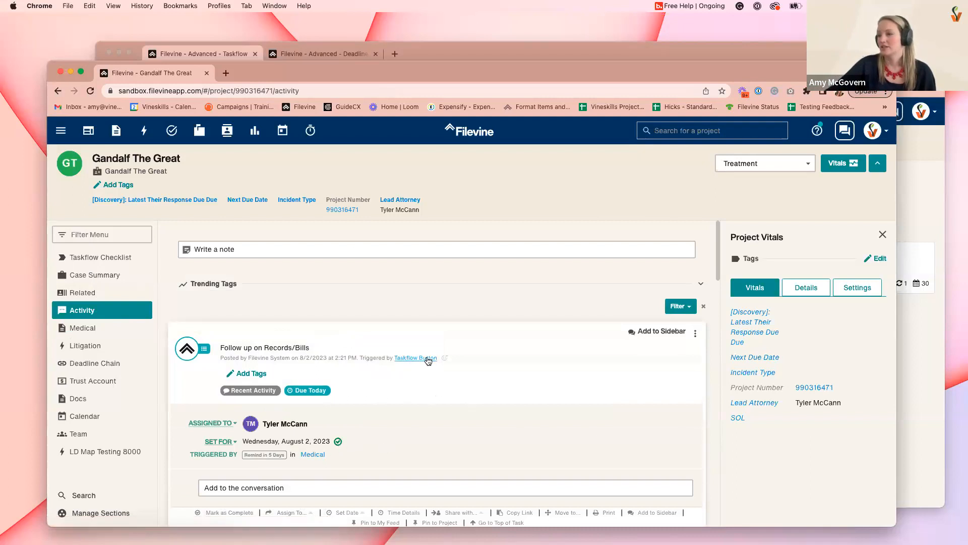
left_click(416, 359)
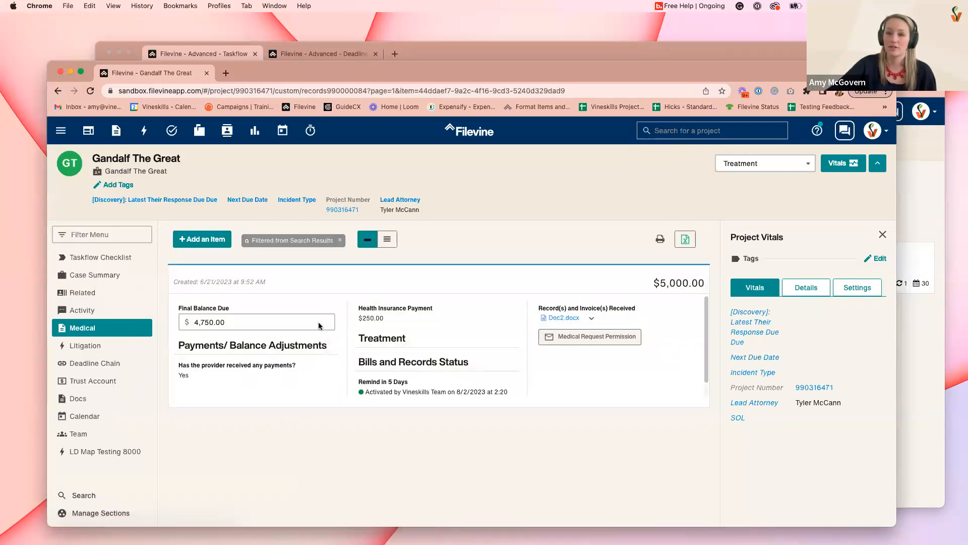
Step: Return to the Activity feed and check the Follow up on Records/Bills task's assignee, date and trigger details
left_click(59, 93)
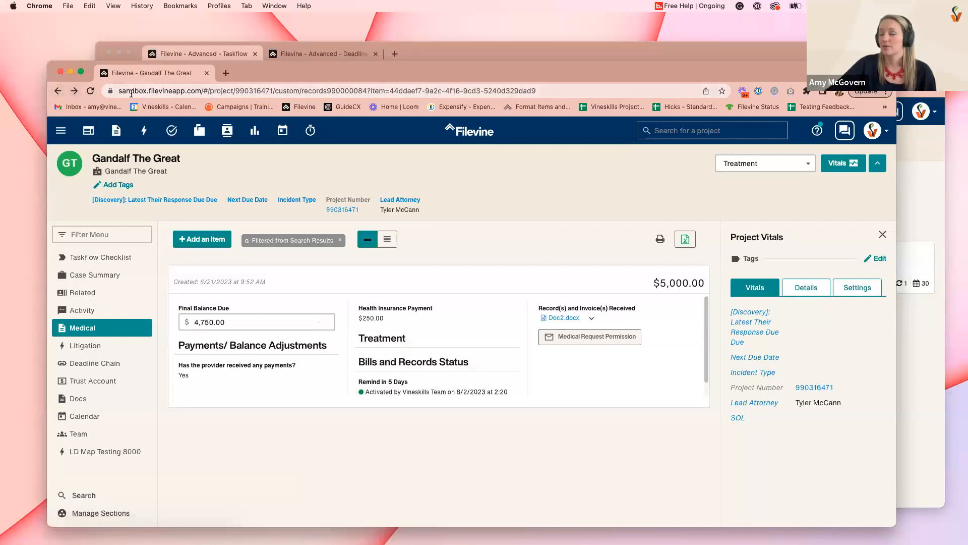
left_click(82, 310)
left_click(500, 358)
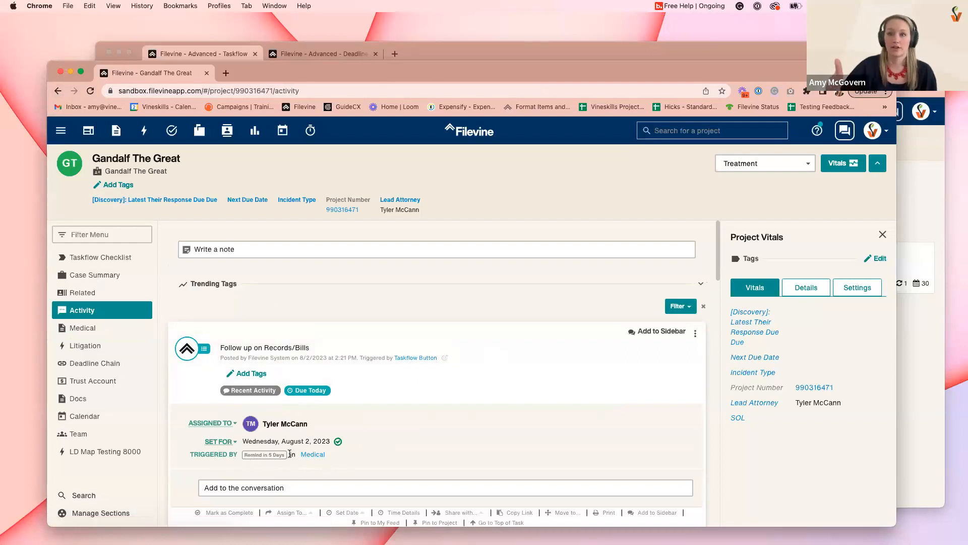
left_click(332, 353)
Step: Switch to the Taskflow settings window and show the Action Buttons auto-tasks for the Medical section
left_click(224, 54)
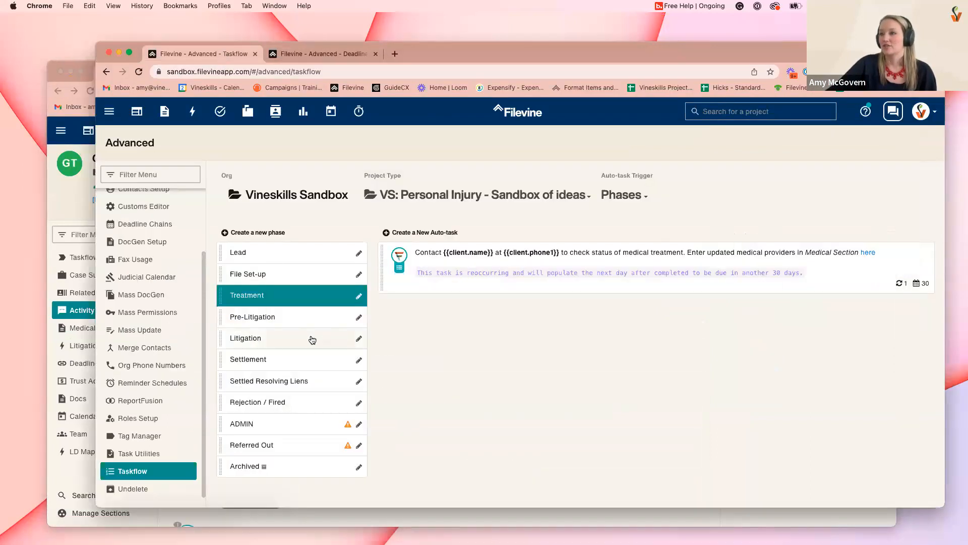
left_click(622, 196)
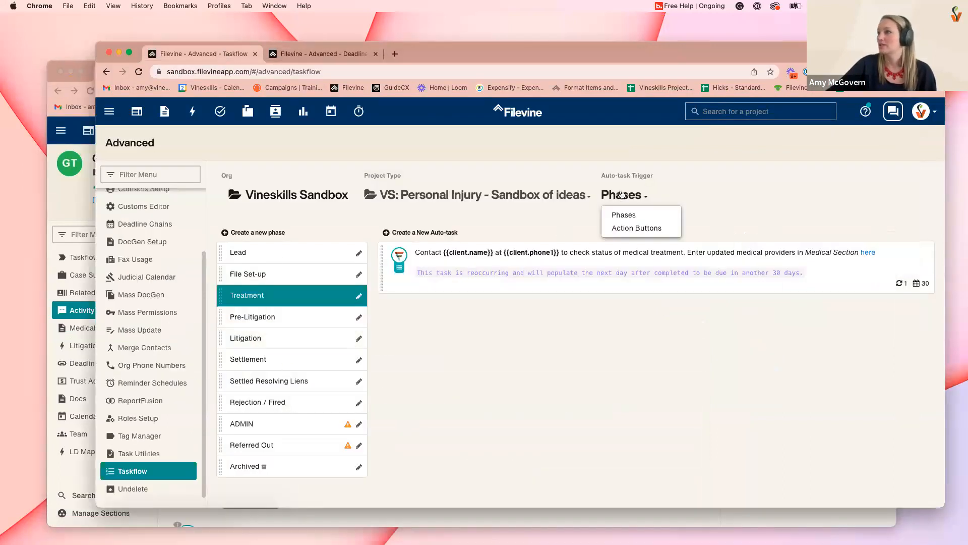
left_click(636, 229)
left_click(722, 189)
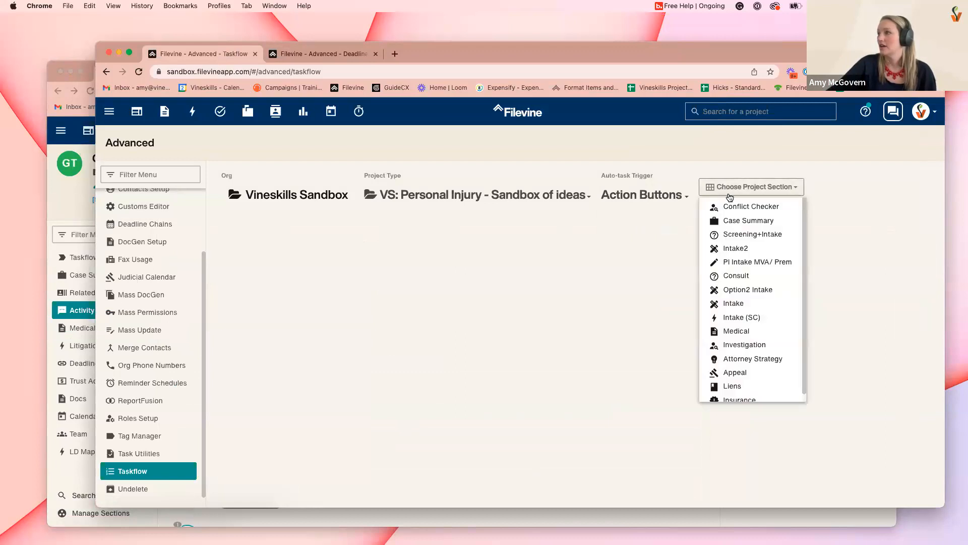
left_click(741, 331)
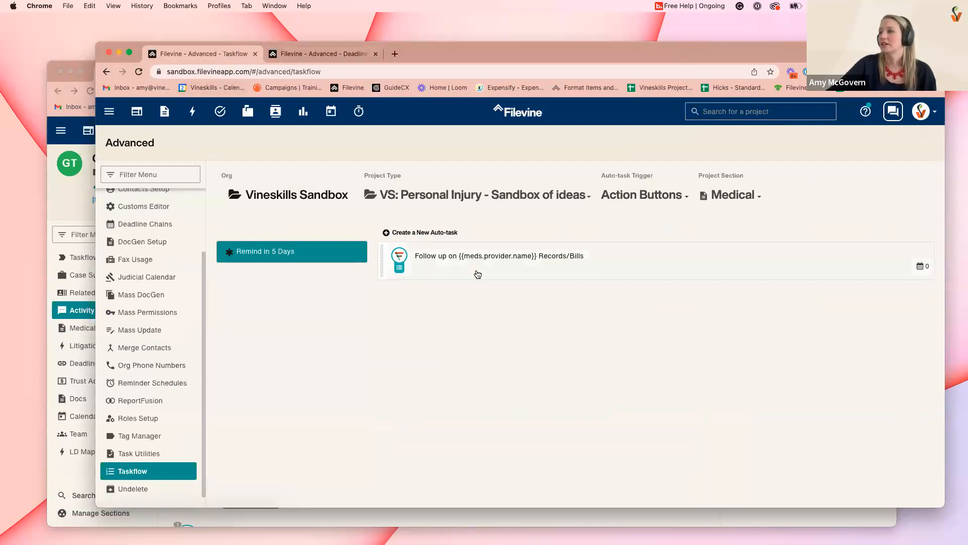
Step: Open the Remind in 5 Days follow-up auto-task and switch its creation condition and its repeat option over and back again
left_click(478, 272)
left_click(500, 186)
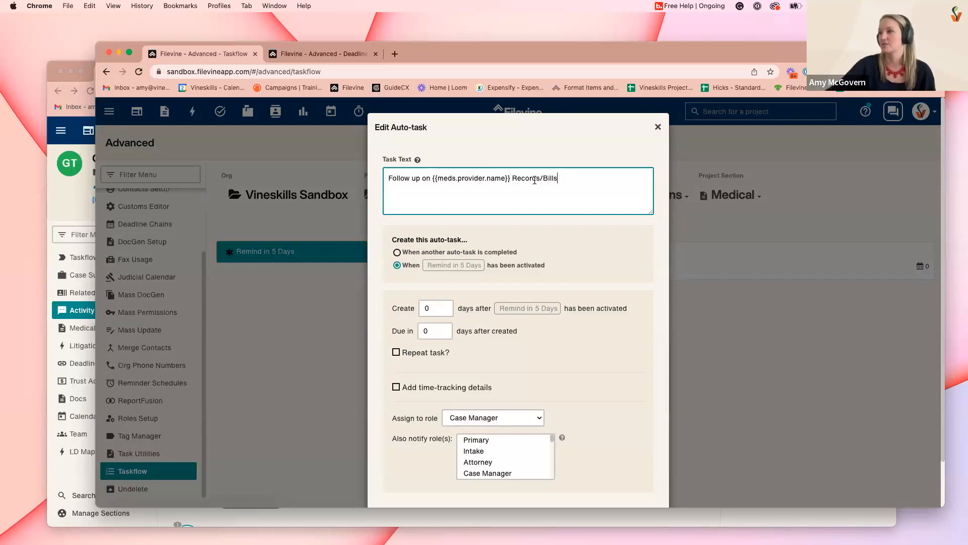
left_click(603, 257)
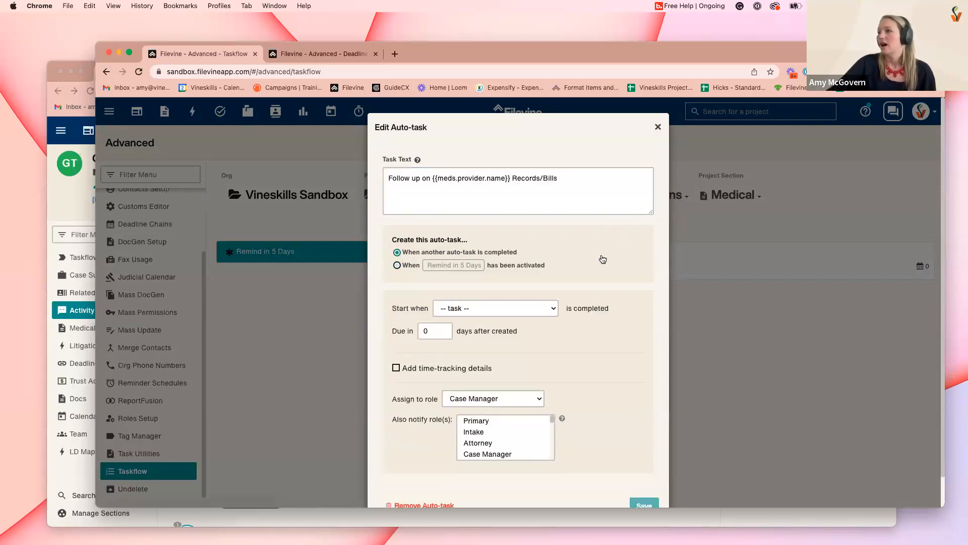
left_click(398, 266)
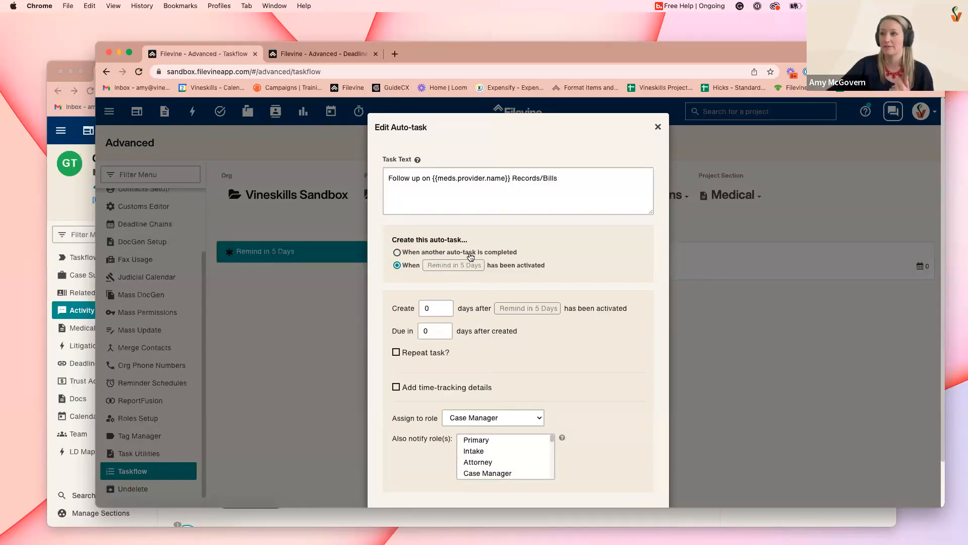
left_click(396, 353)
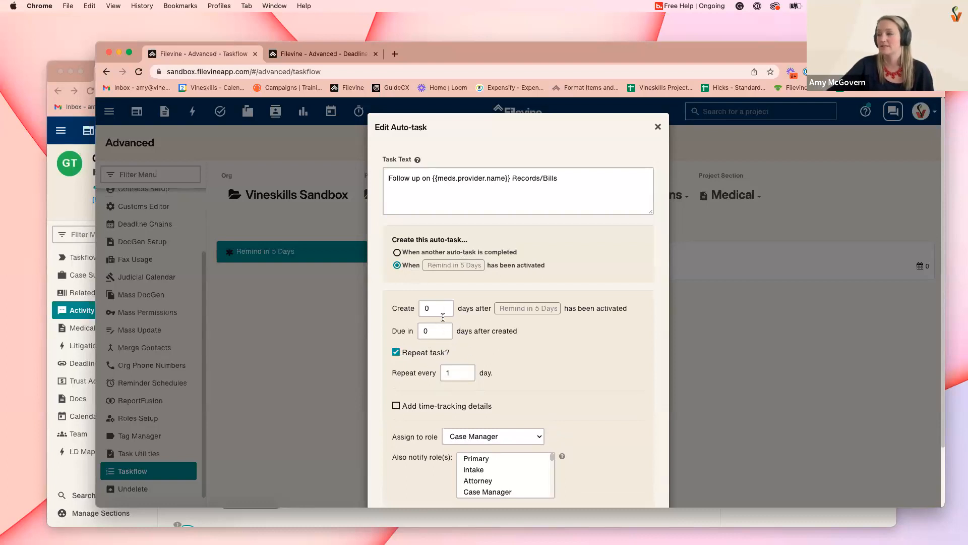
left_click(397, 352)
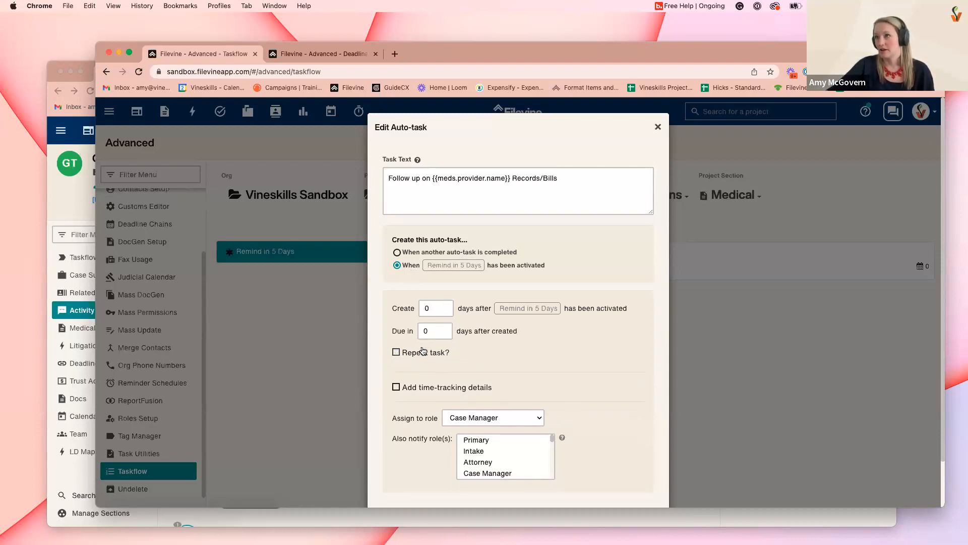
Step: Switch to the project's Medical section, expand the $5,000.00 item and reset its Remind in 5 Days taskflow
left_click(75, 200)
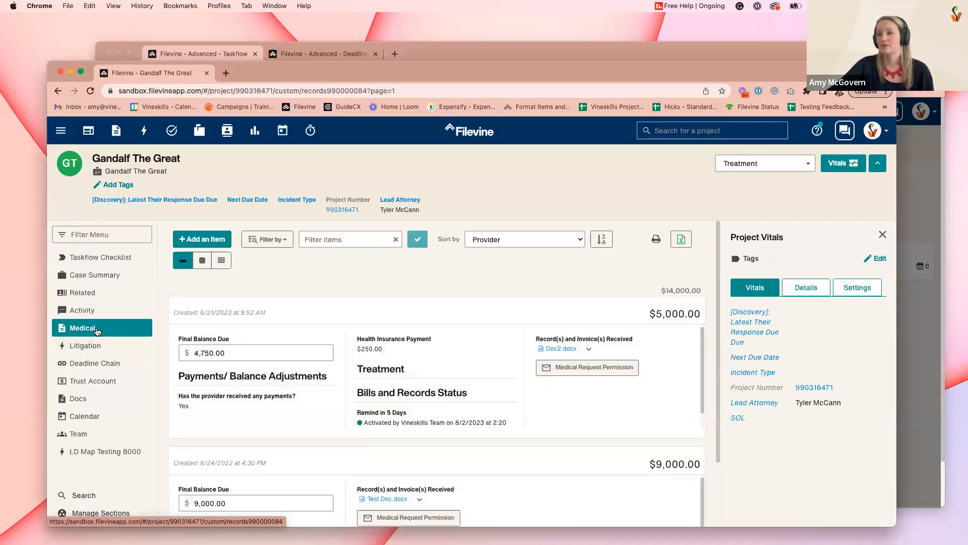
left_click(309, 316)
scroll(309, 335, "down", 10)
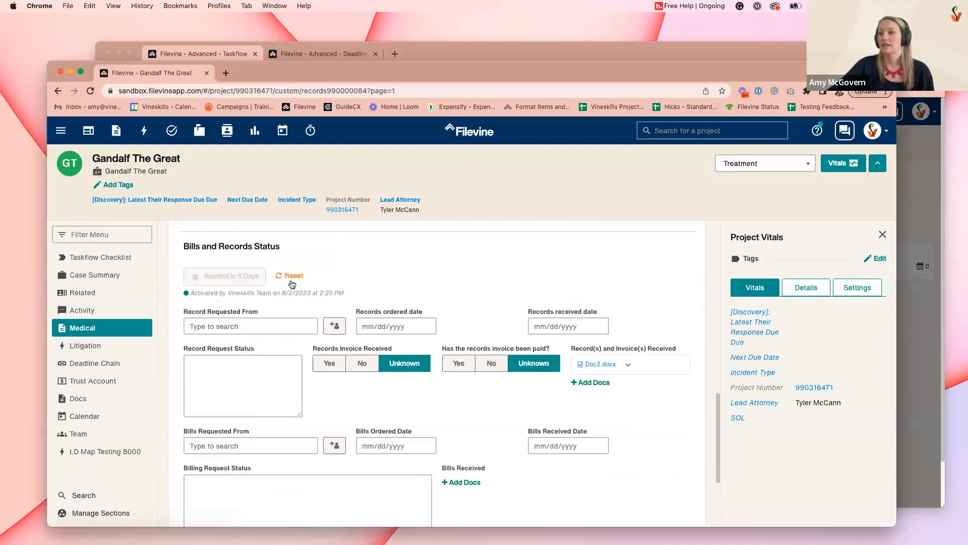
left_click(288, 277)
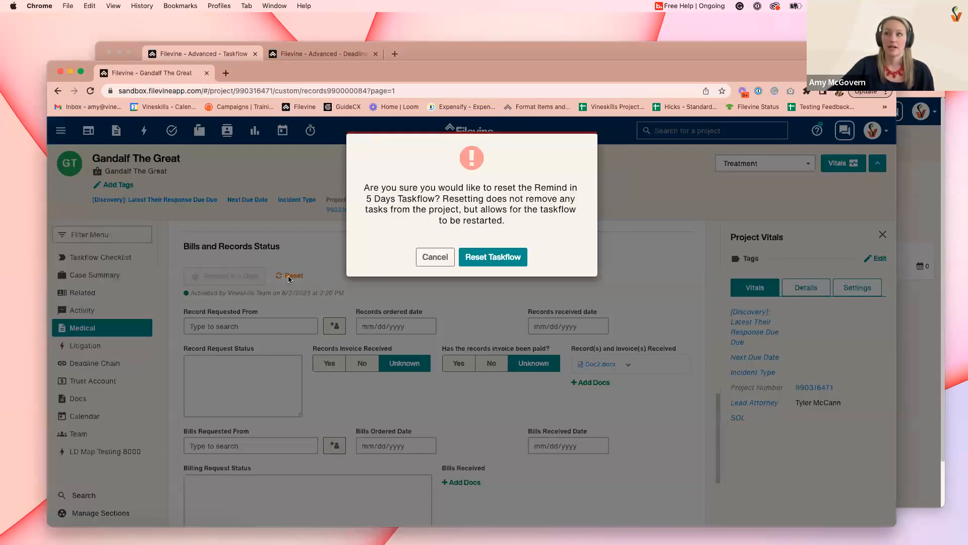
left_click(492, 257)
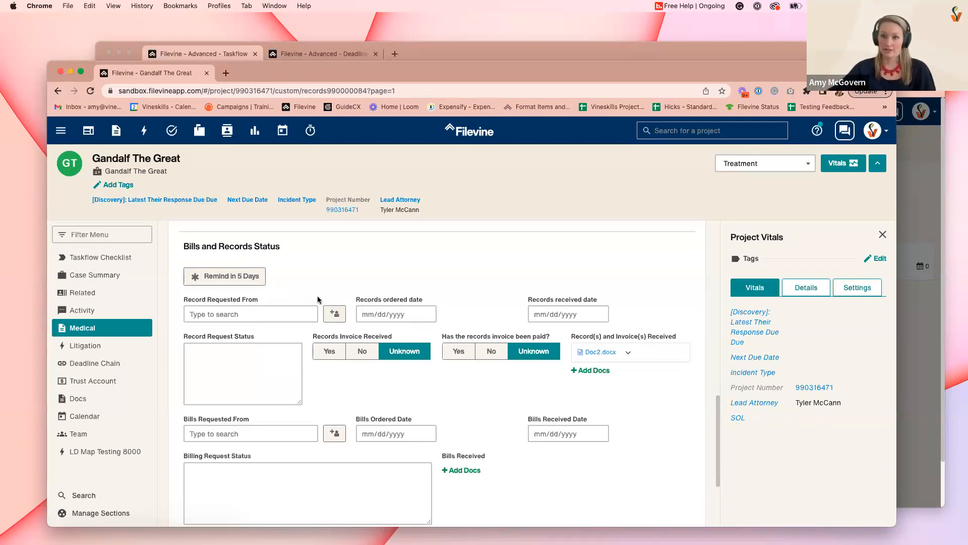
Step: In the auto-task editor window, add the line "`Do not complete this task until records are received.`" to the task text and close without saving
left_click(229, 54)
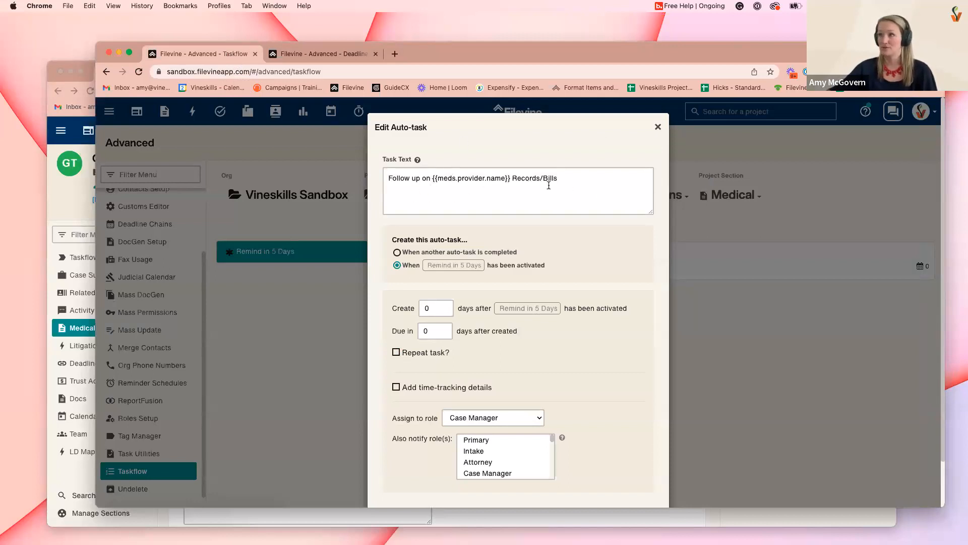
left_click(573, 177)
key("Return")
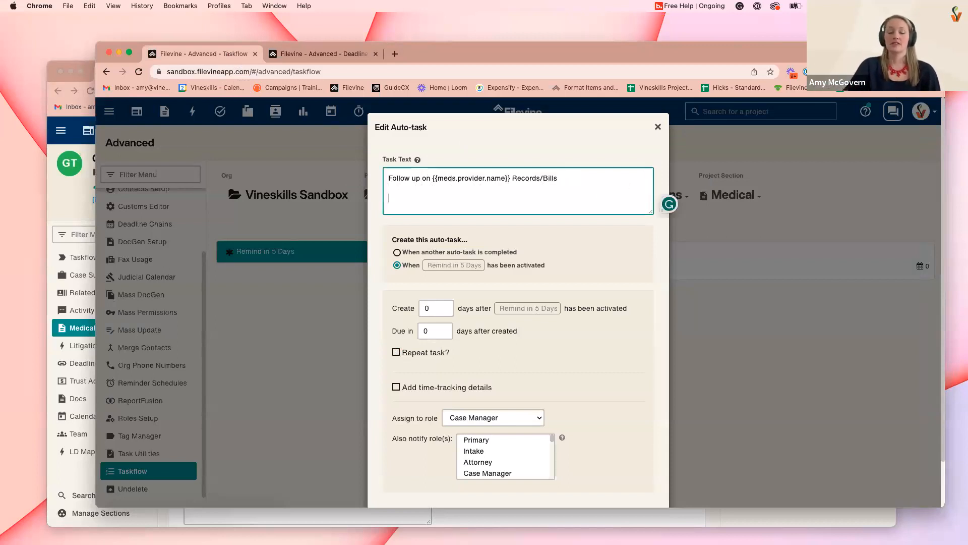
type("`")
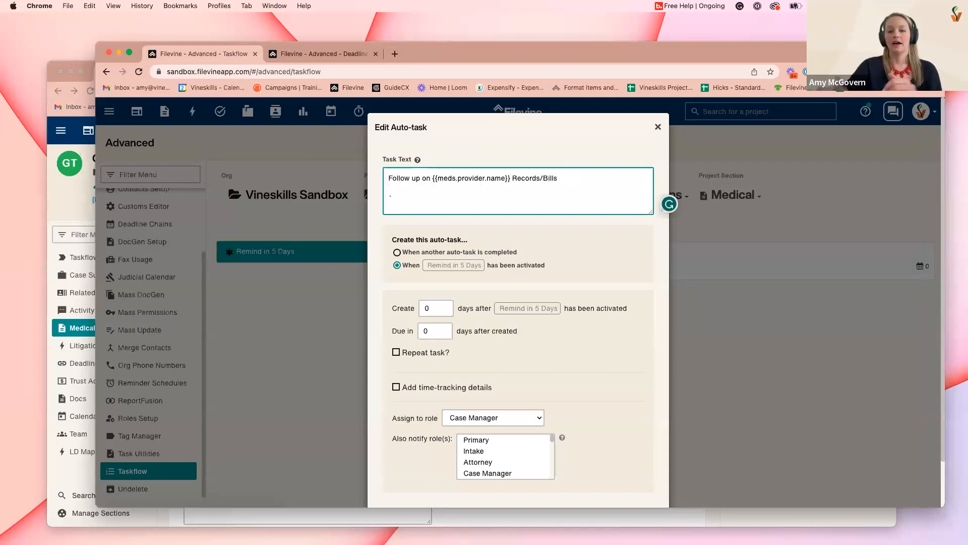
type("Do not")
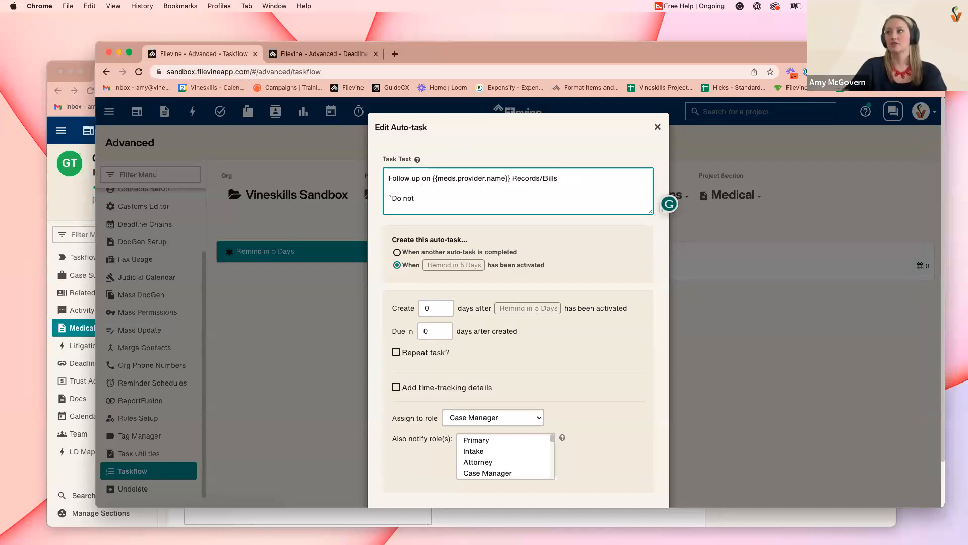
type(" complete this ")
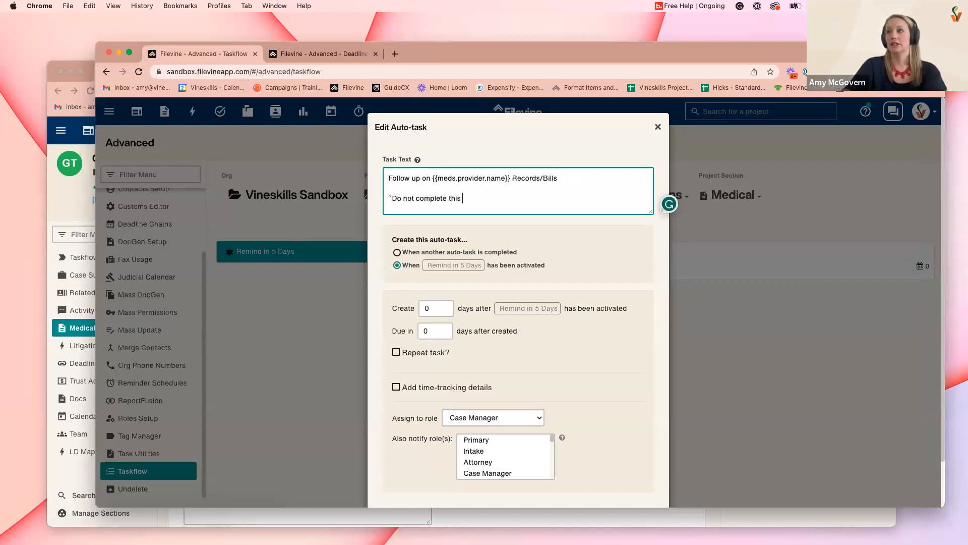
type("task until recor")
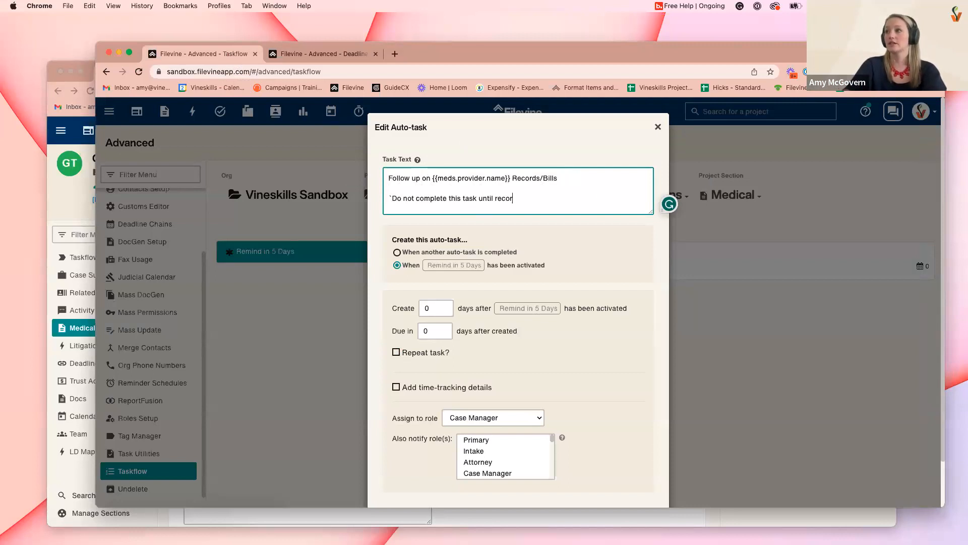
type("ds are received.`")
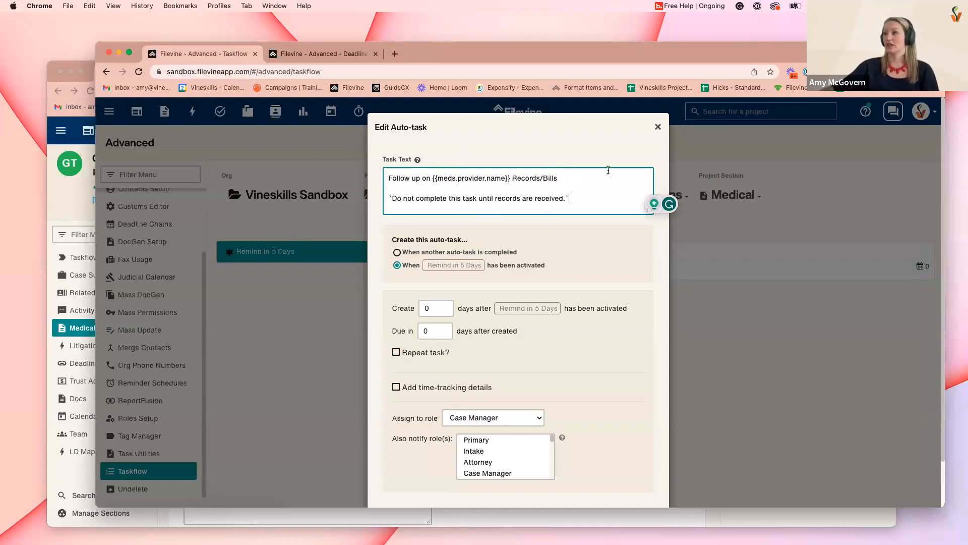
left_click(658, 127)
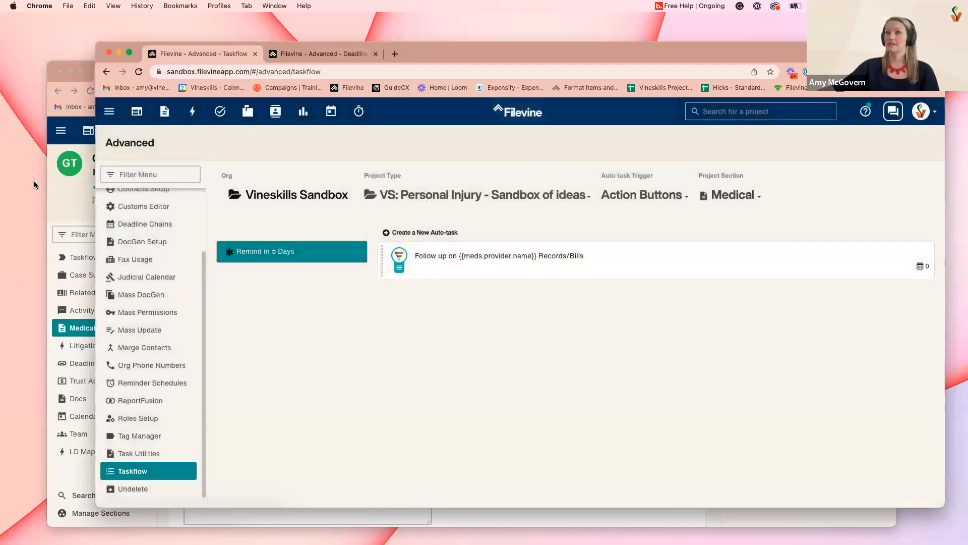
Step: Switch back to the project window, open the Activity feed and expand the Follow up on Records/Bills task
left_click(67, 212)
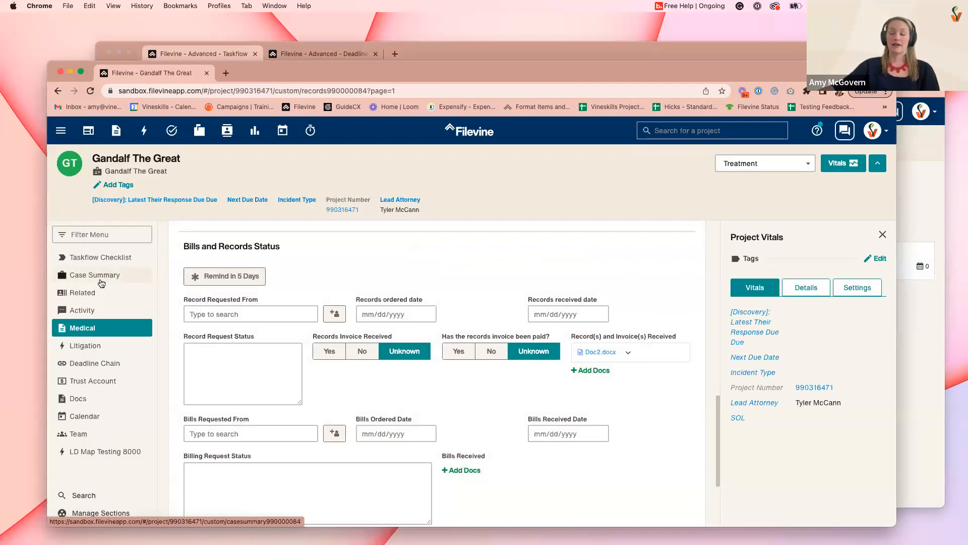
left_click(95, 309)
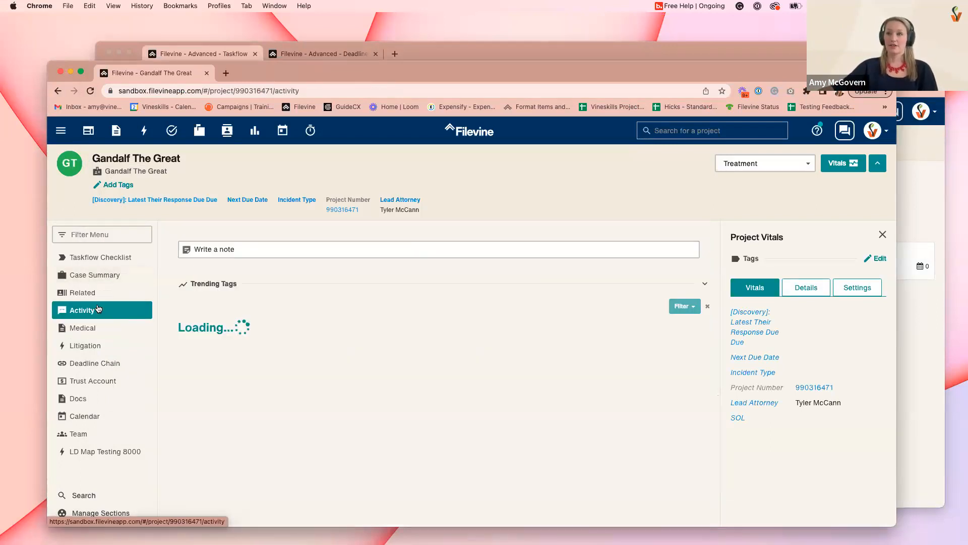
scroll(499, 315, "down", 1)
left_click(501, 316)
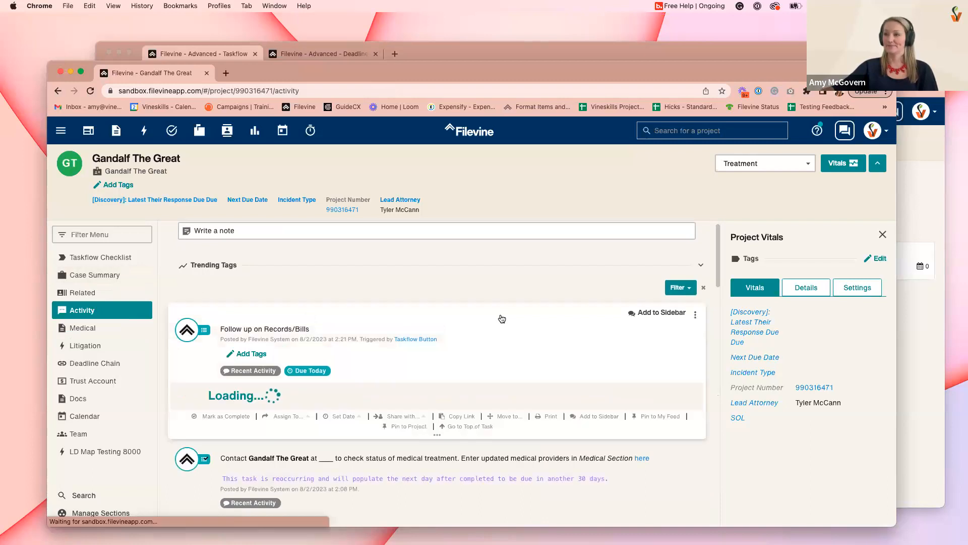
Step: Open the due date choices of the Follow up on Records/Bills task and dismiss them without choosing a date
left_click(235, 413)
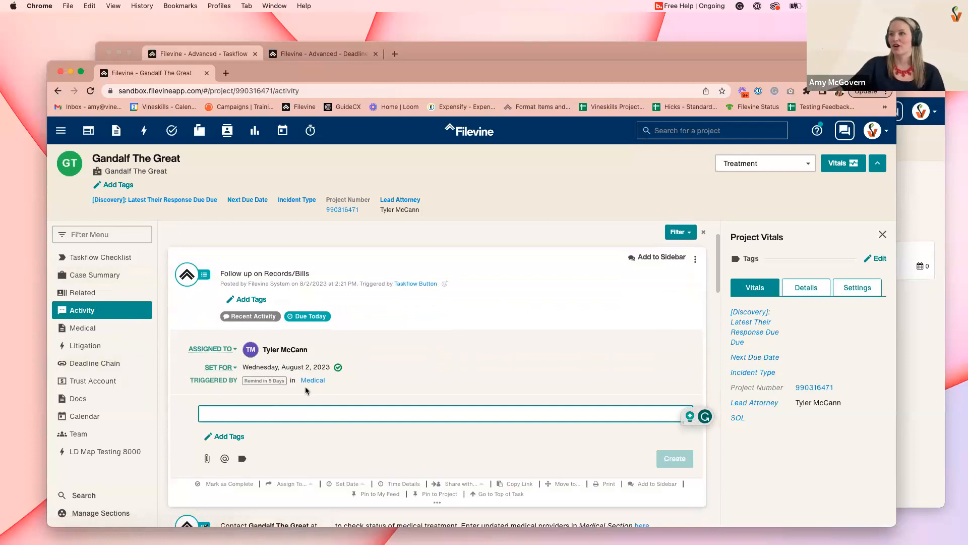
left_click(226, 368)
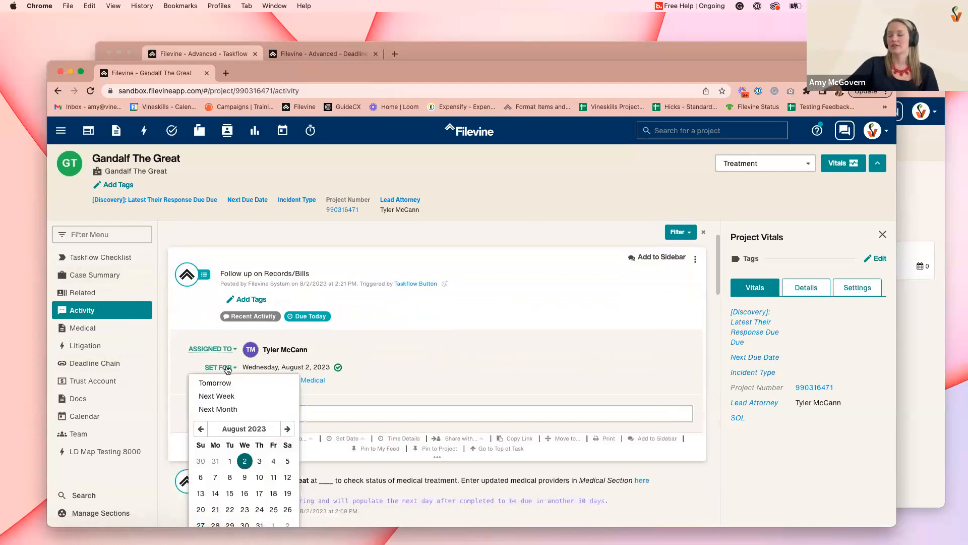
scroll(228, 368, "down", 3)
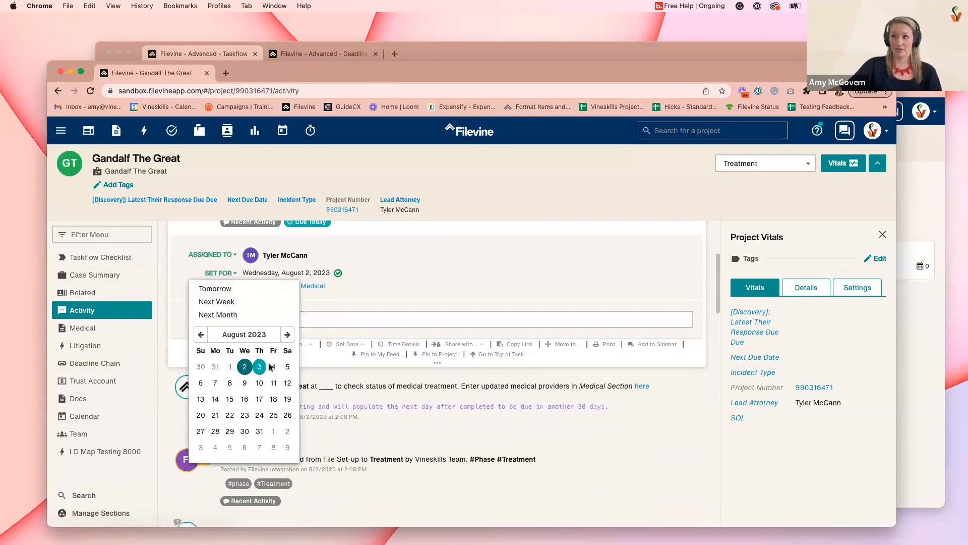
left_click(437, 285)
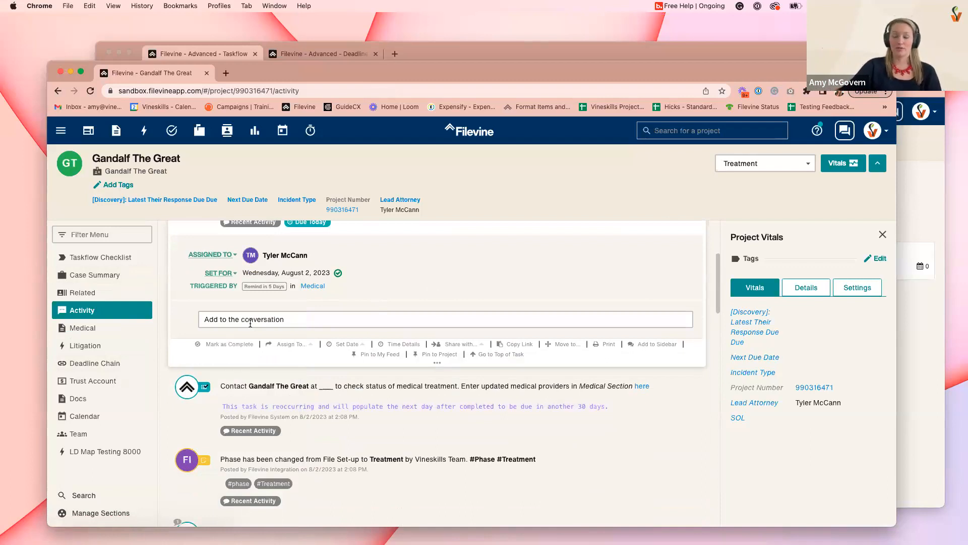
scroll(273, 330, "up", 1)
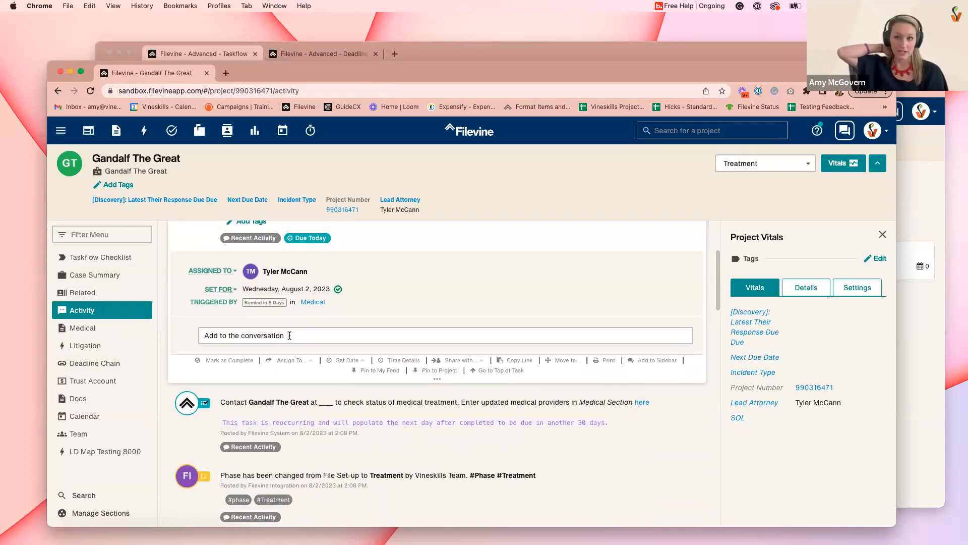
Step: Mark the Follow up on Records/Bills task as complete, check its completion details and collapse it
left_click(338, 290)
scroll(411, 284, "up", 5)
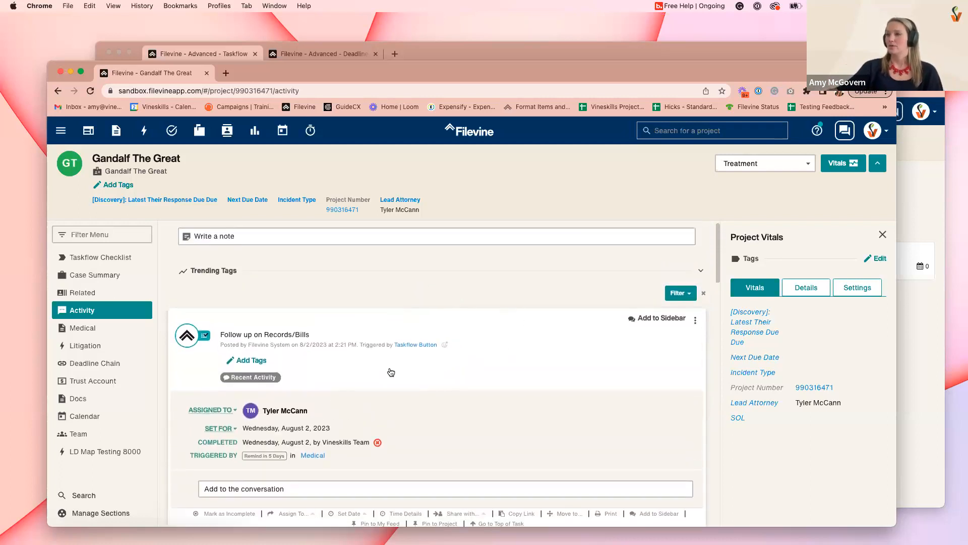
left_click(391, 371)
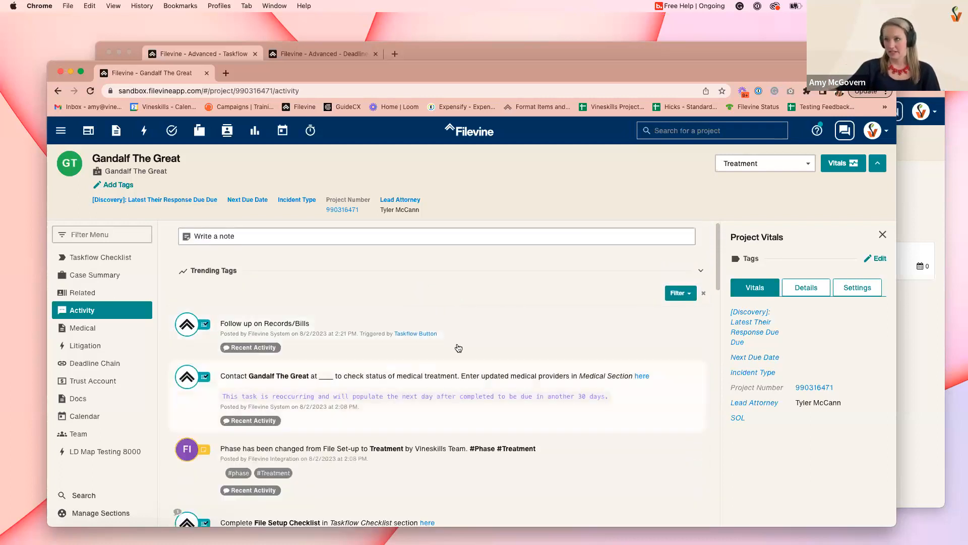
left_click(487, 342)
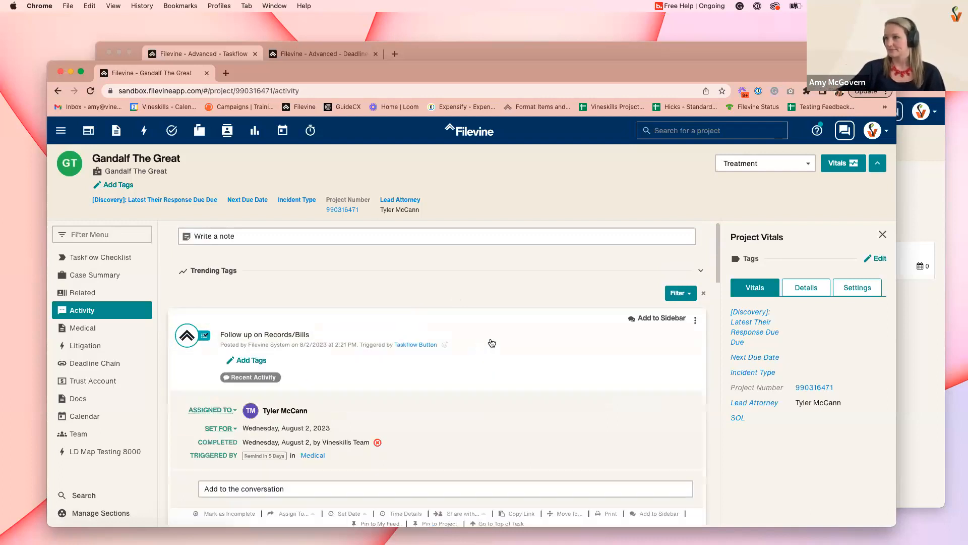
left_click(513, 342)
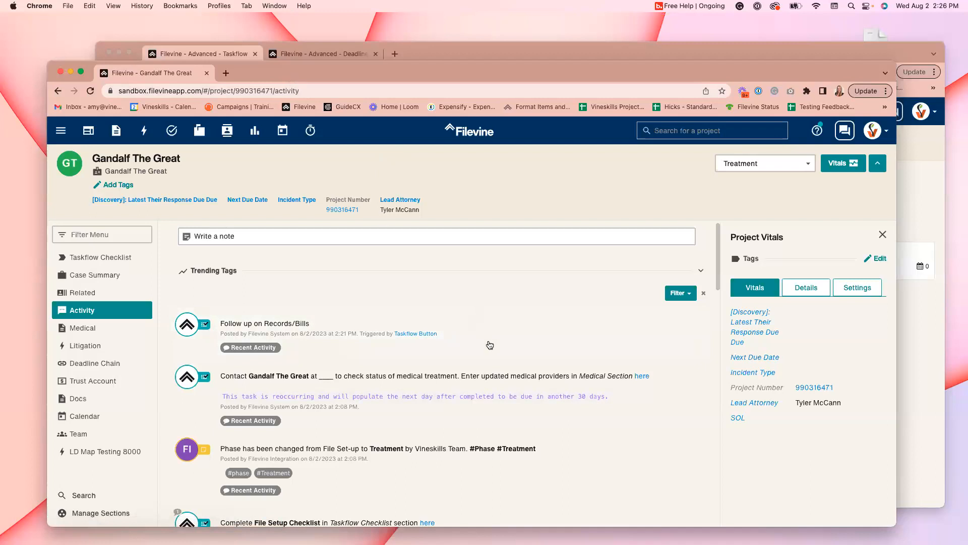
Step: Open the bookmarked Format Items and Instructions help article in a new tab, examine its formatting code table and close the article
left_click(226, 73)
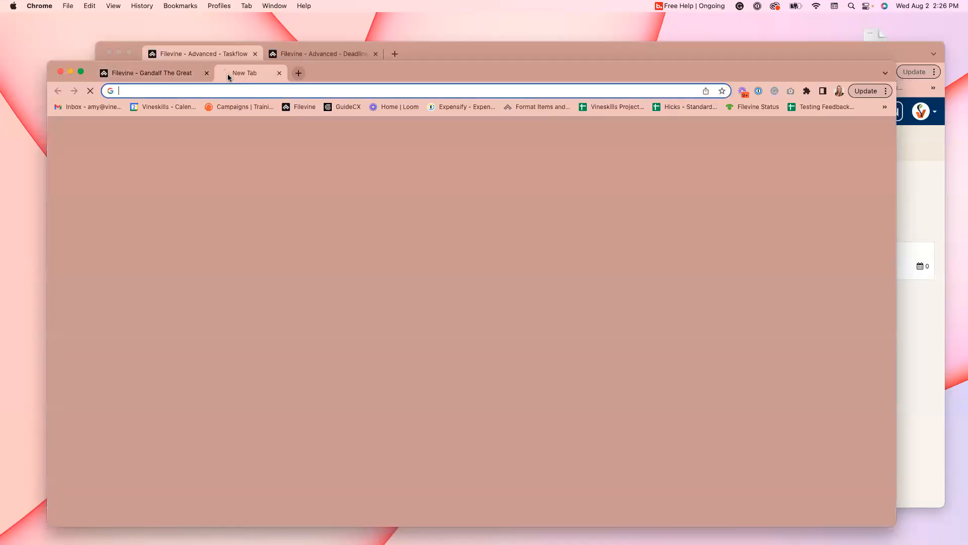
left_click(545, 107)
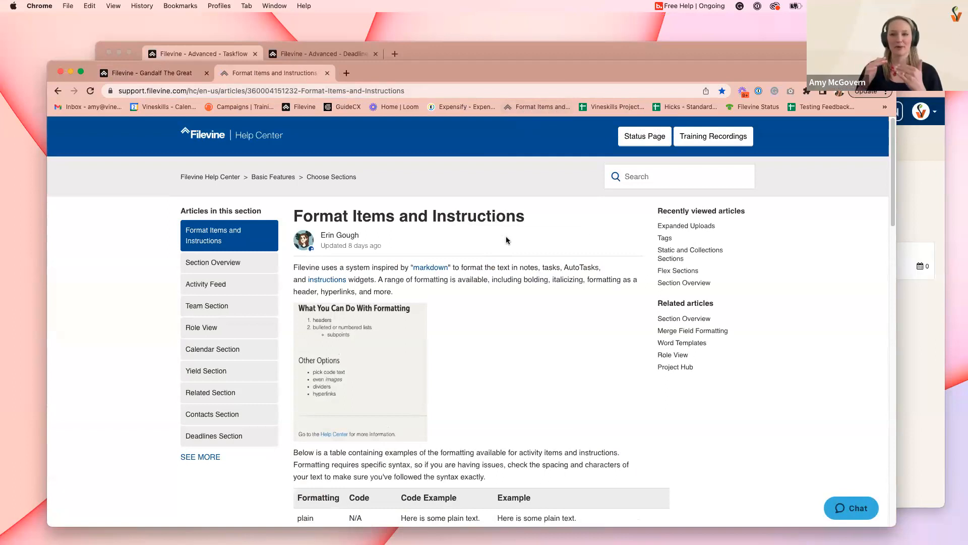
scroll(507, 240, "down", 5)
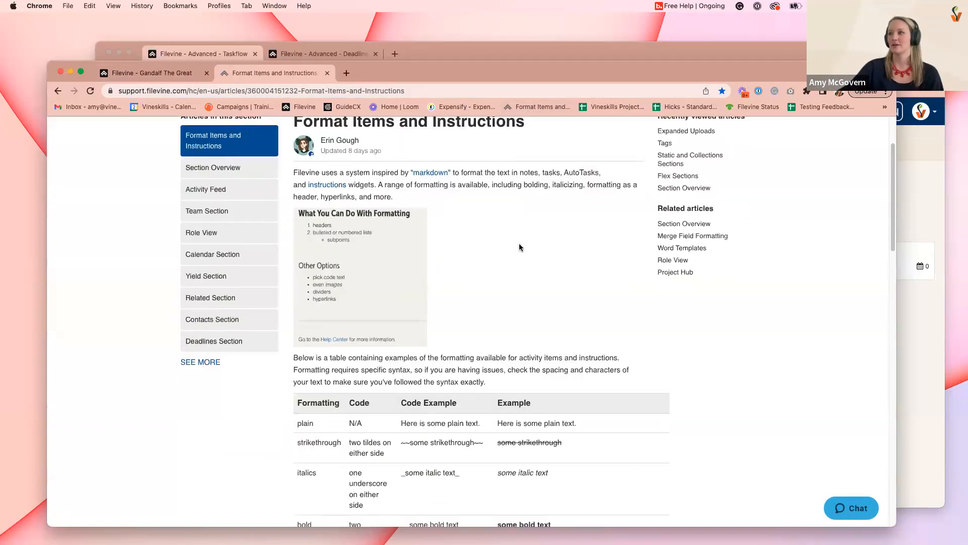
scroll(521, 246, "down", 4)
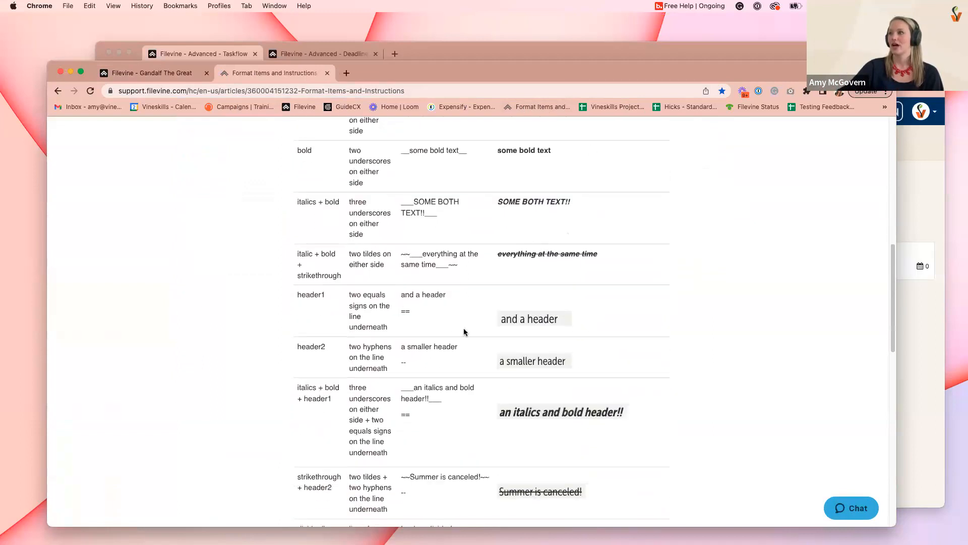
scroll(557, 323, "down", 1)
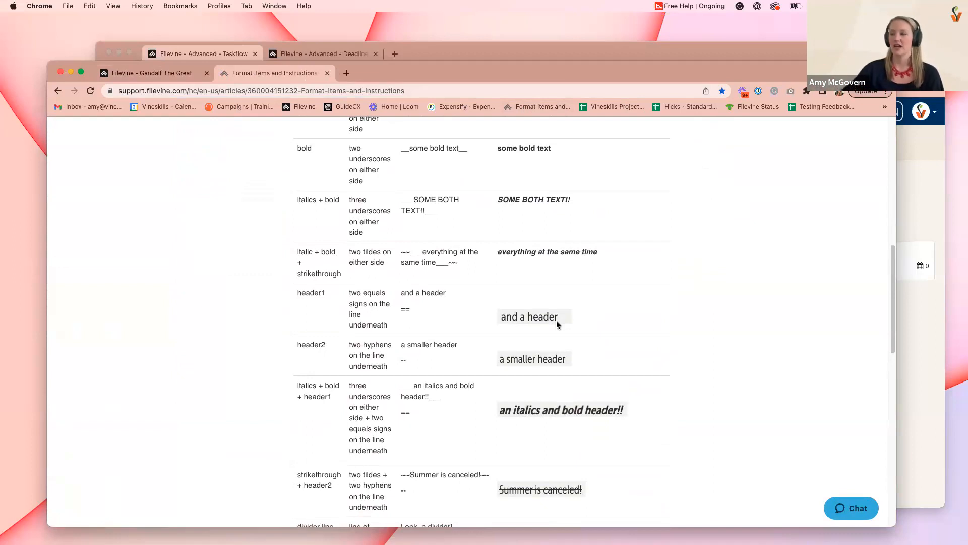
scroll(560, 323, "down", 2)
scroll(594, 314, "down", 5)
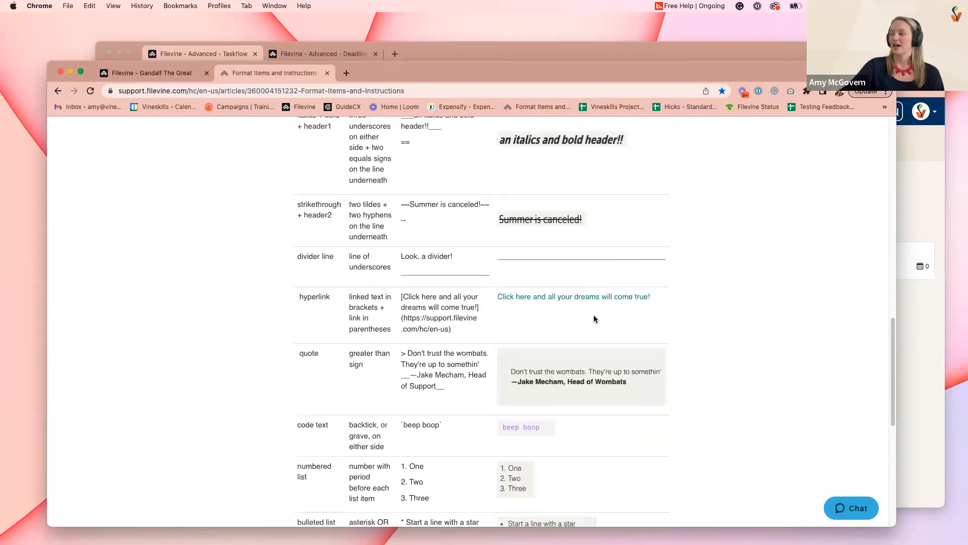
scroll(594, 318, "up", 6)
scroll(594, 318, "up", 15)
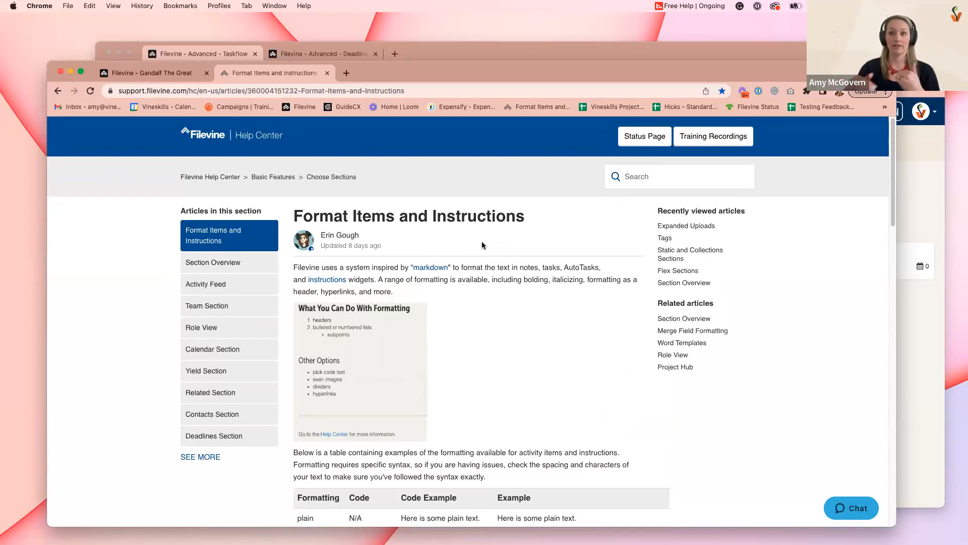
left_click(328, 73)
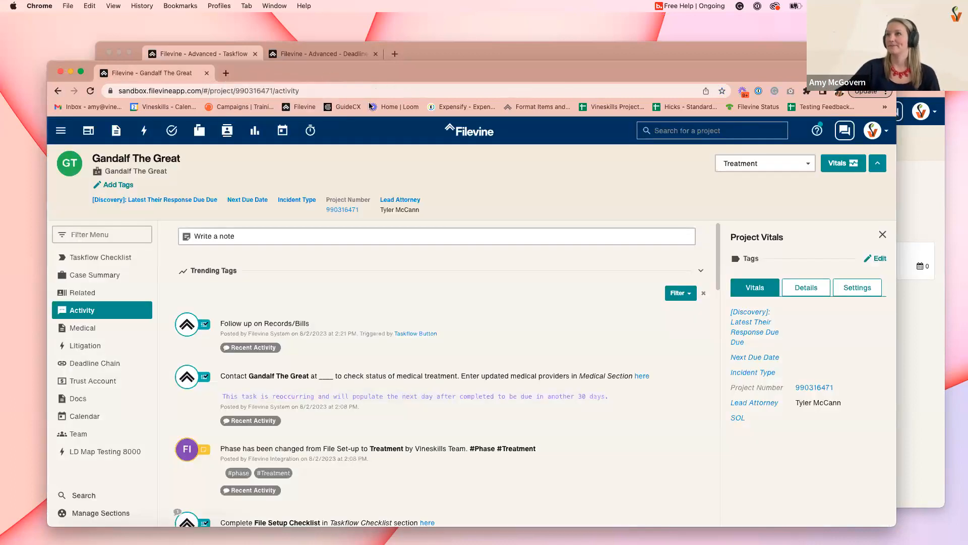
Step: Open the project's Deadline Chain section, review the chains offered for adding and close the dialog without adding one
left_click(114, 367)
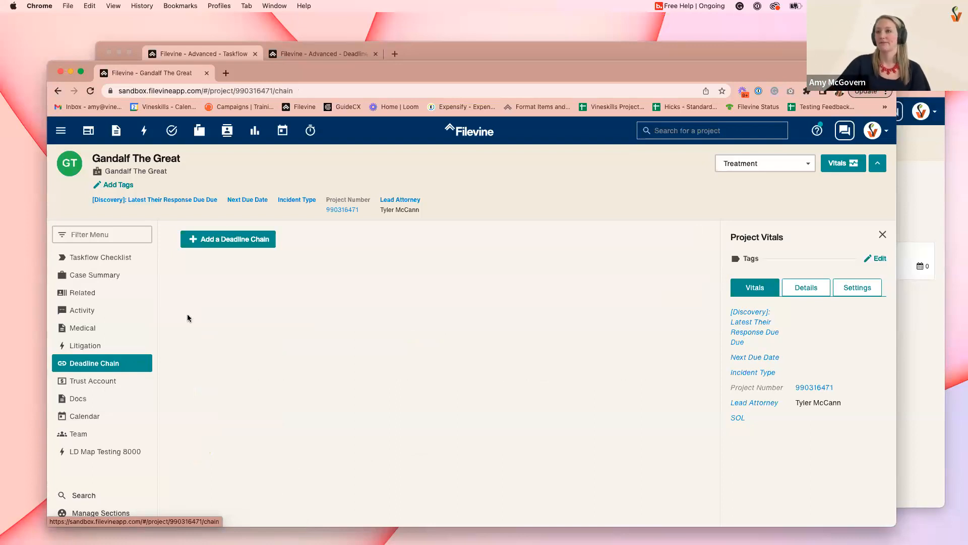
left_click(255, 241)
left_click(383, 188)
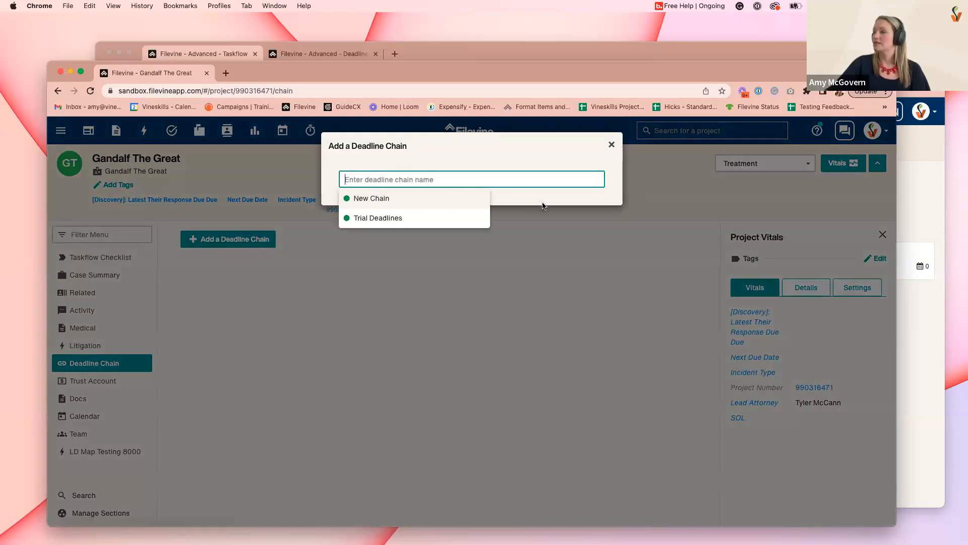
left_click(541, 244)
left_click(412, 178)
left_click(617, 148)
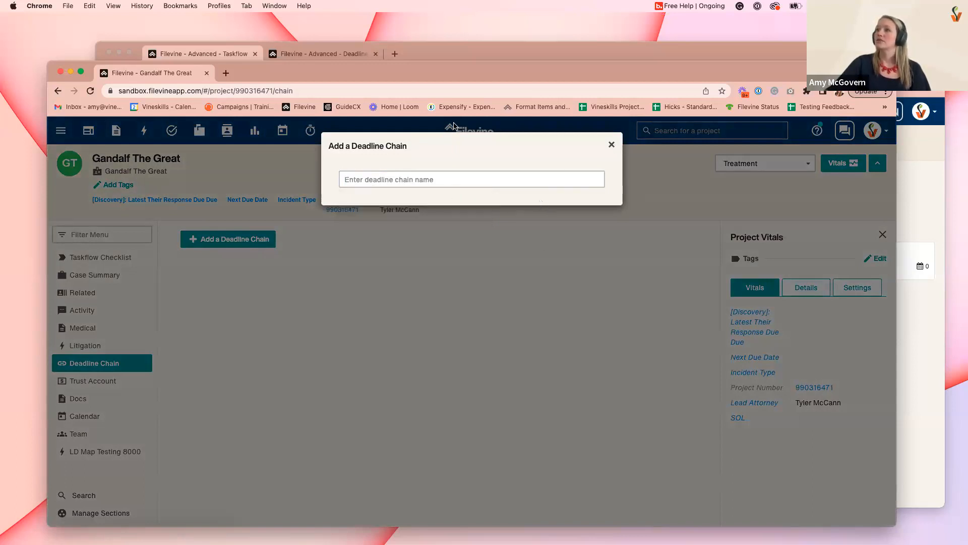
left_click(612, 145)
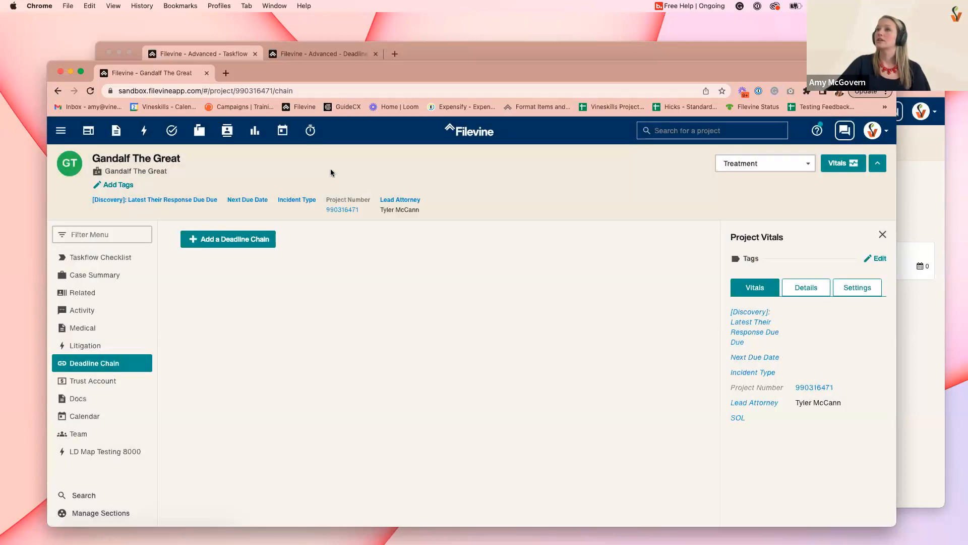
Step: In the Advanced settings window, open the Service chain under Deadline Chains, deactivate it and activate it again
left_click(222, 50)
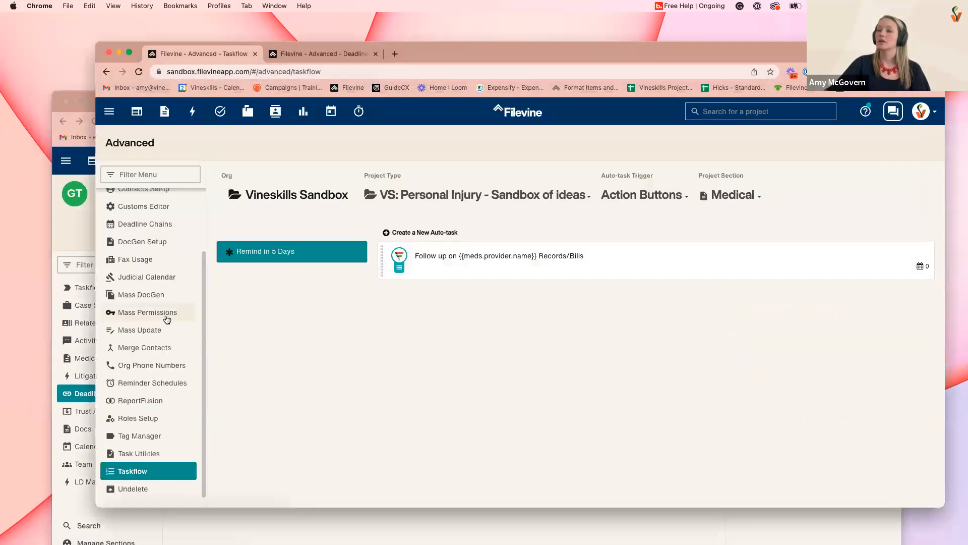
scroll(153, 403, "up", 3)
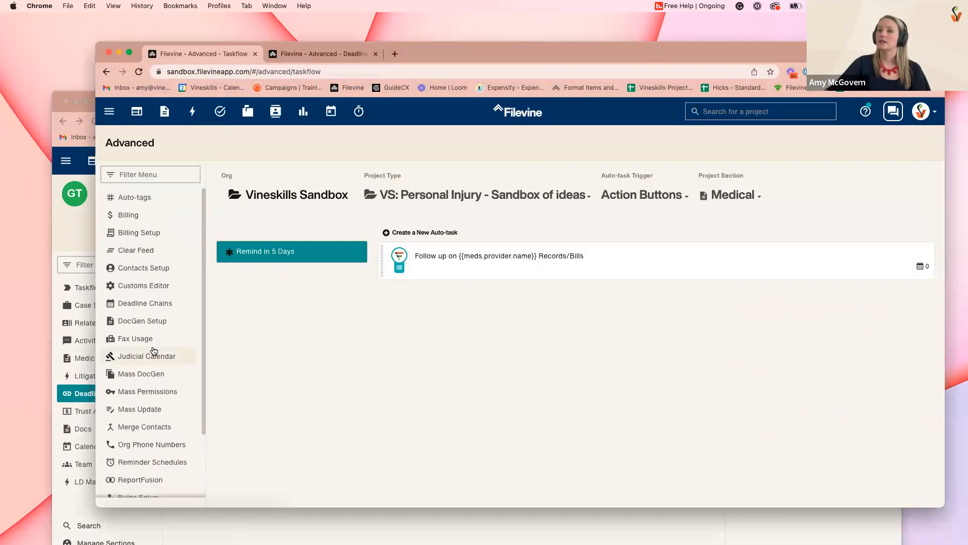
left_click(146, 303)
left_click(384, 173)
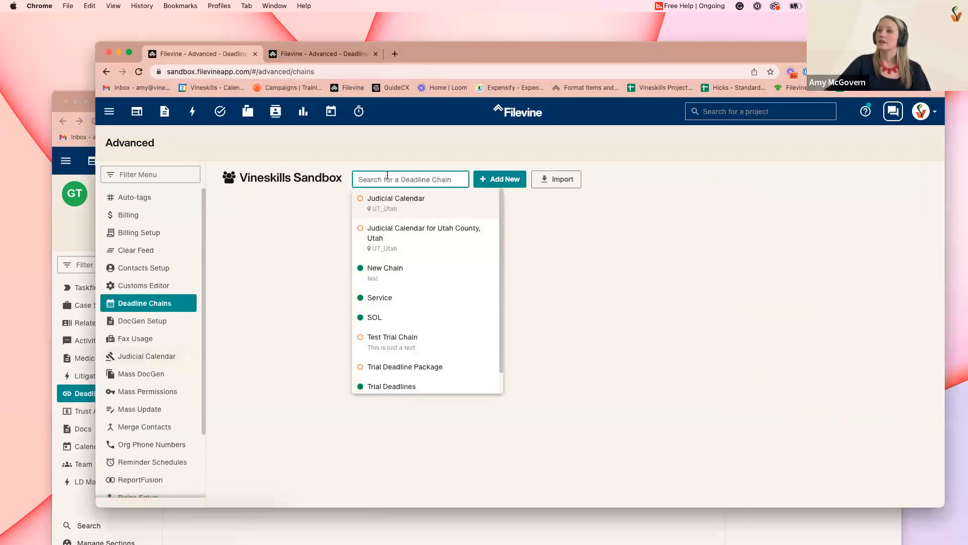
left_click(400, 299)
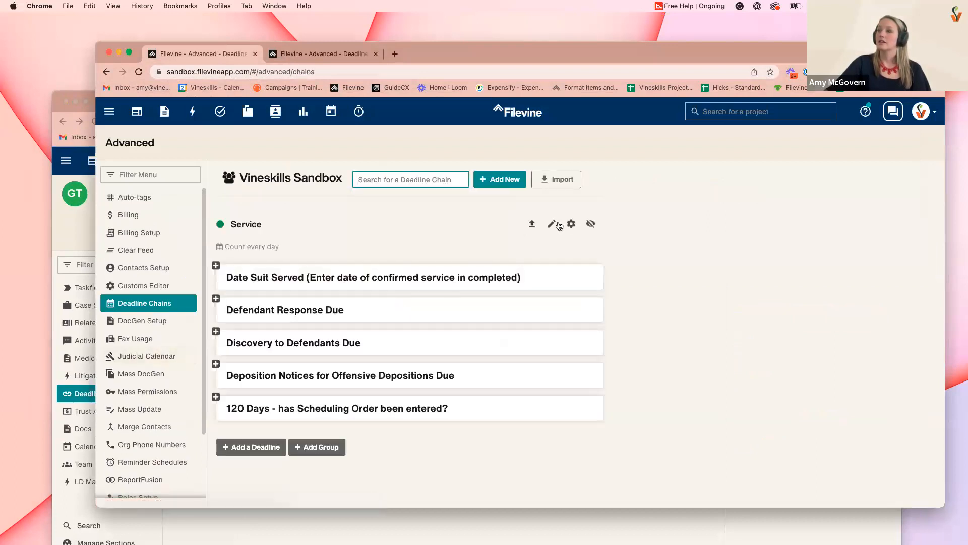
left_click(592, 225)
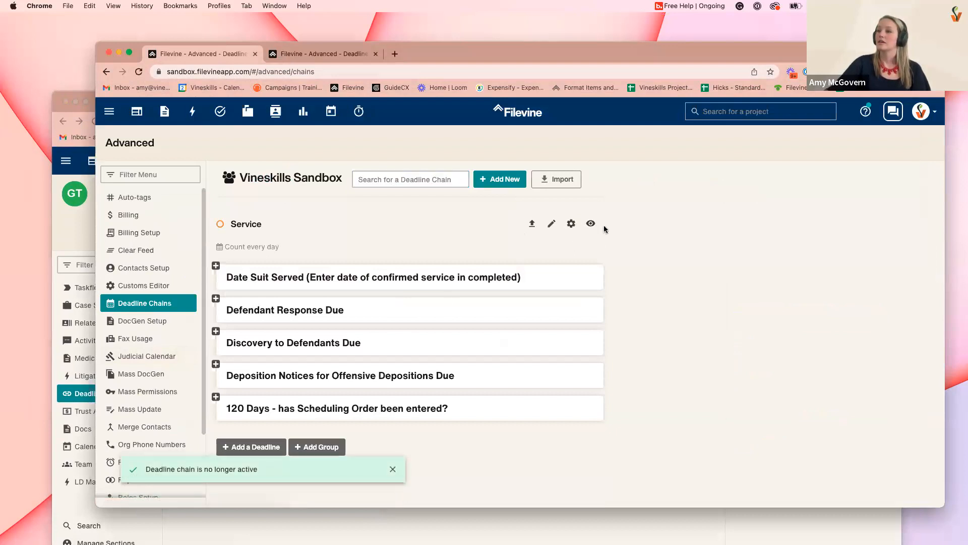
left_click(591, 223)
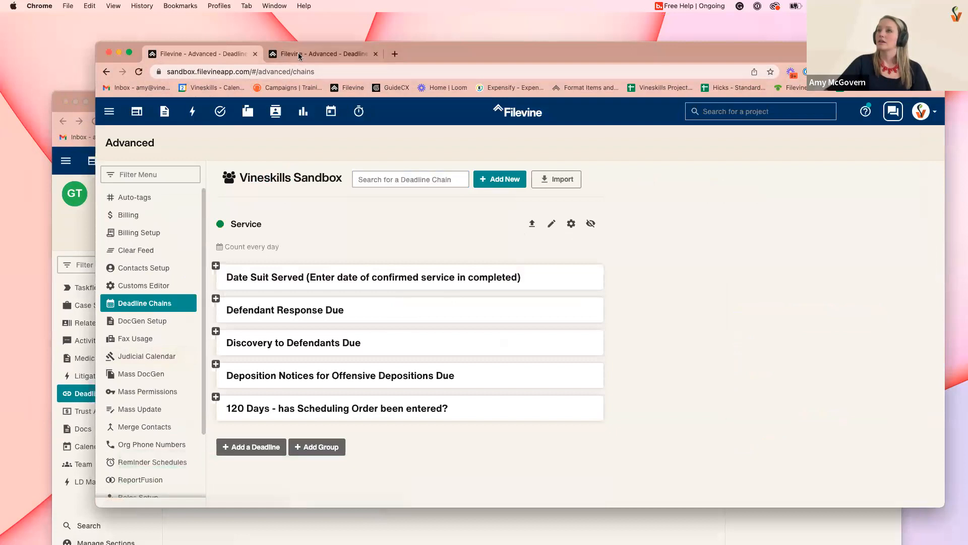
Step: Switch back to the project window and add the Service deadline chain to the project
left_click(80, 224)
left_click(242, 278)
type("serv")
left_click(373, 228)
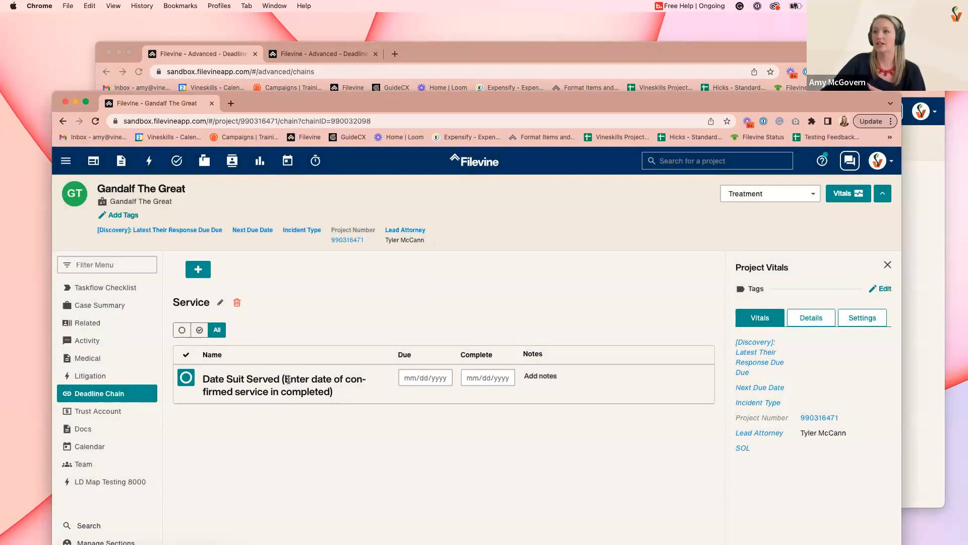
Step: Highlight the instruction in the Date Suit Served deadline's name and set that deadline's completed date to 08/02/2023
left_click_drag(339, 391, 282, 381)
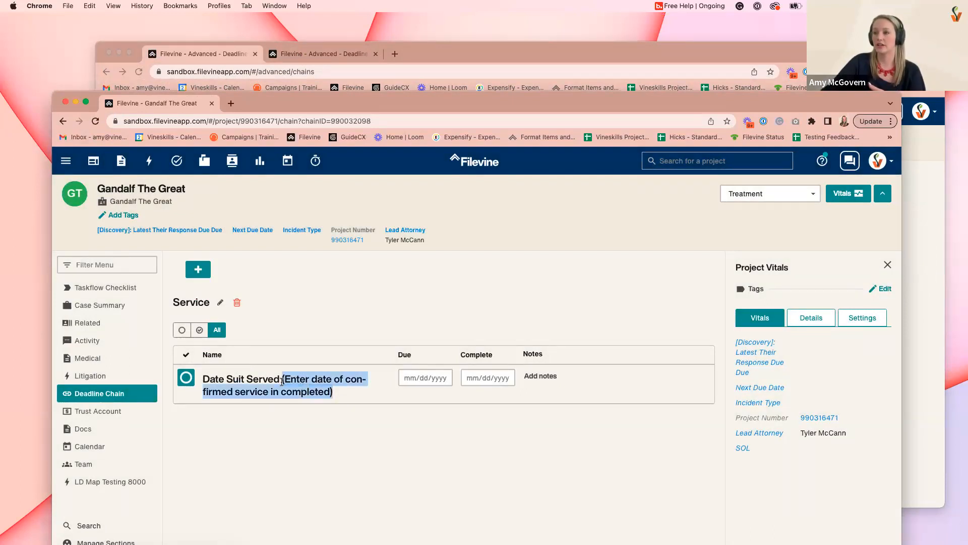
left_click(343, 397)
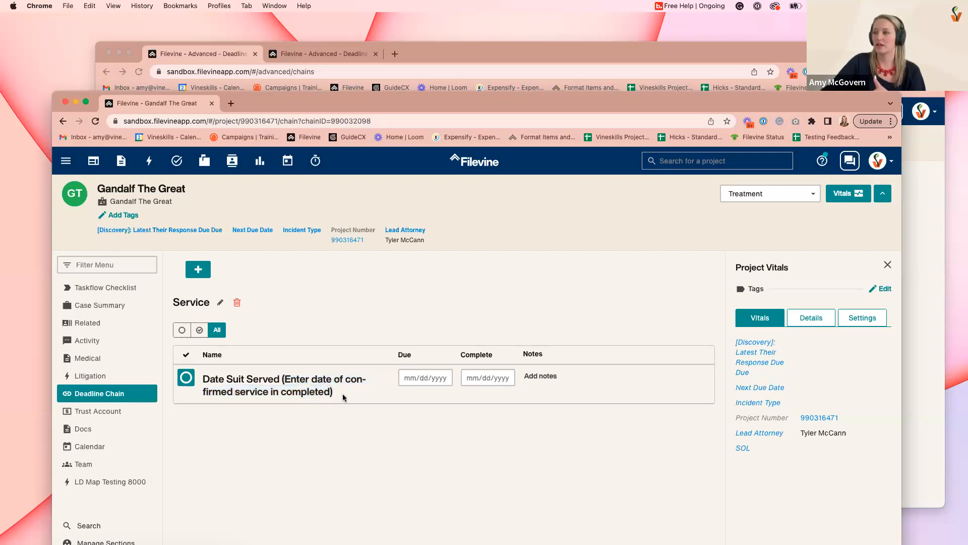
left_click(488, 378)
left_click(461, 439)
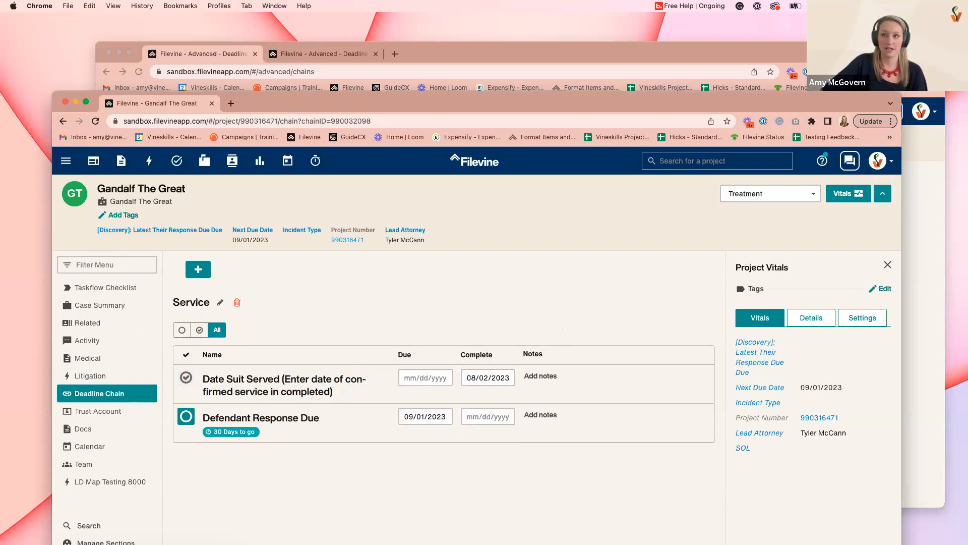
Step: Rename the project's Service deadline chain to "Service - Defendant" followed by the first defendant's surname
left_click(221, 303)
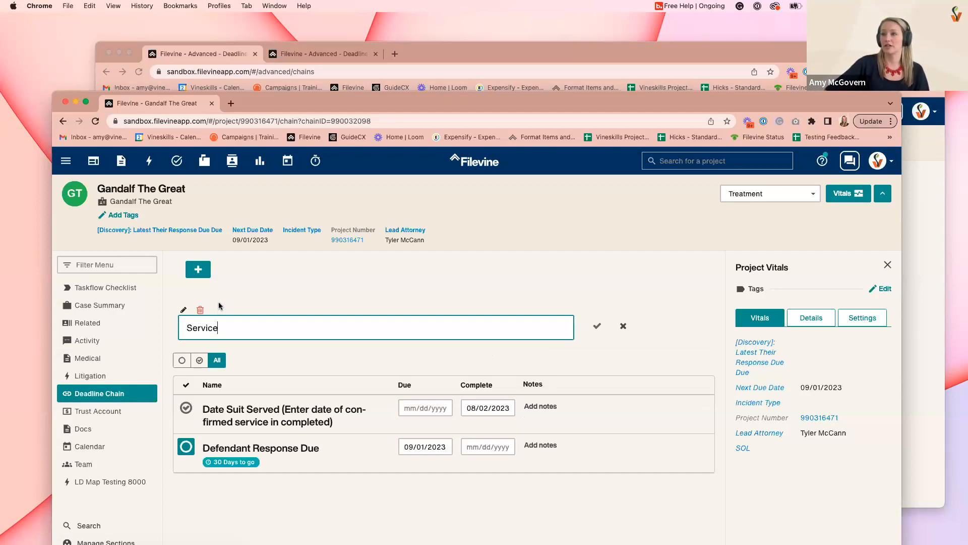
type("- ")
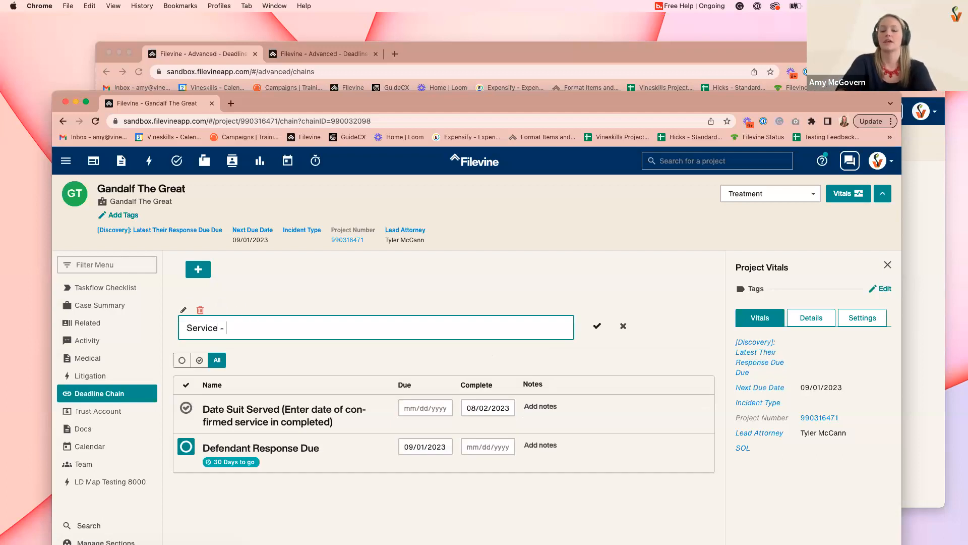
type("Defen")
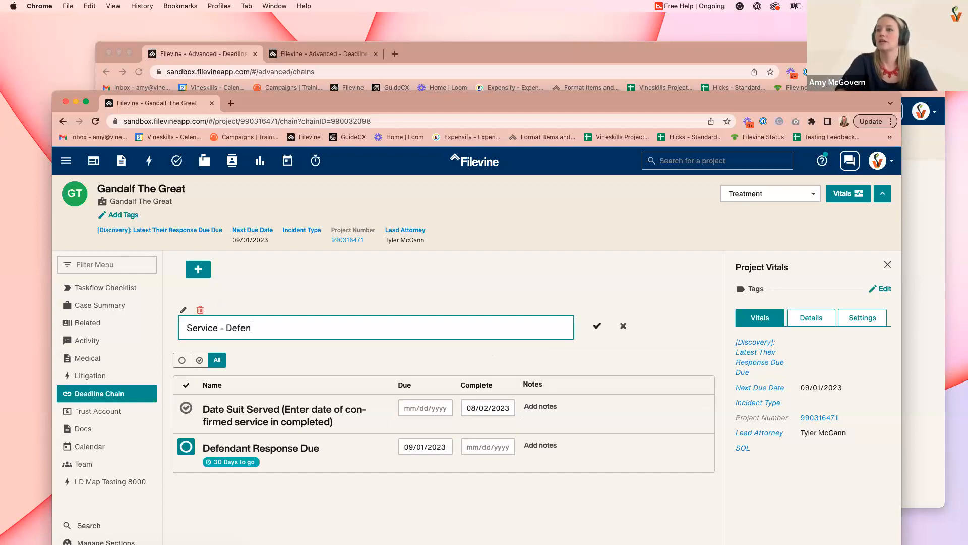
type("dant Smith")
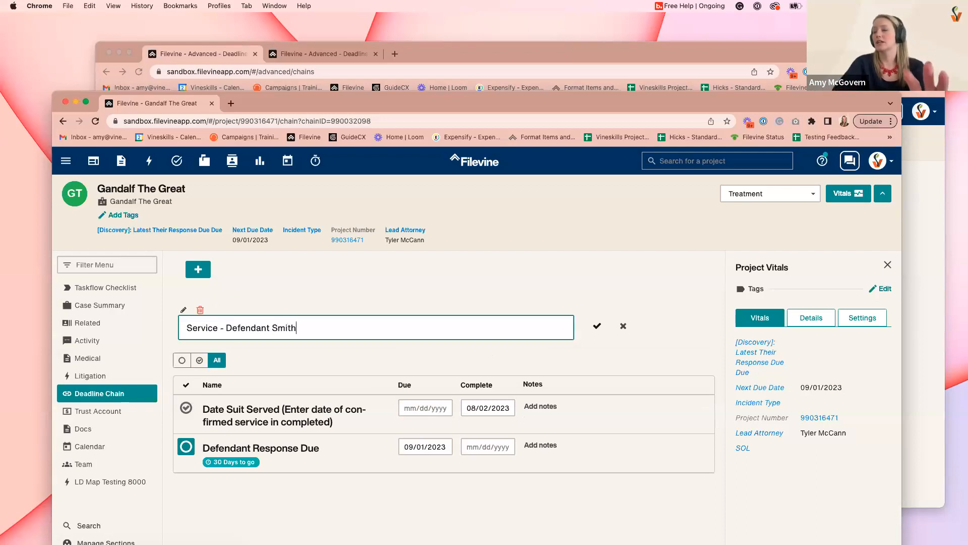
left_click(597, 326)
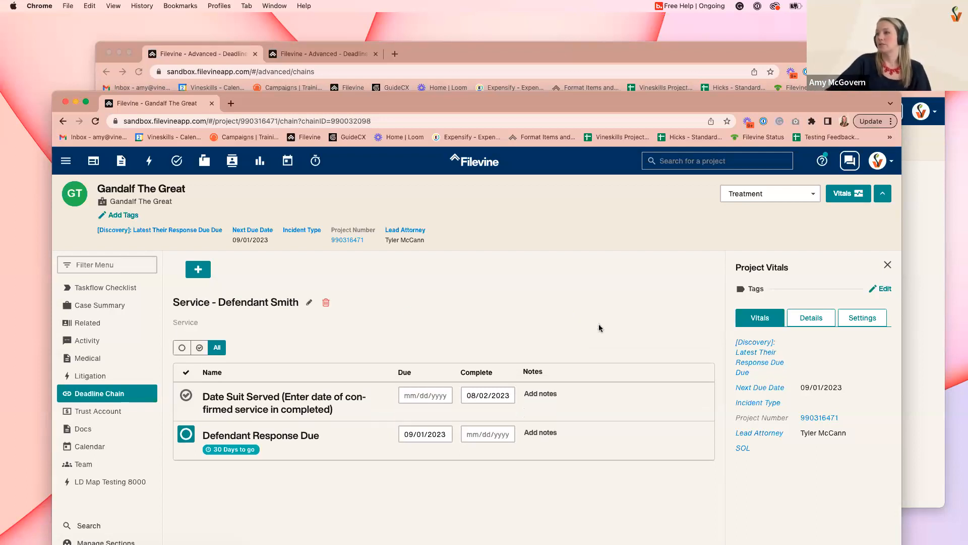
Step: Add another Service deadline chain to the project and set its Date Suit Served completed date to 07/31/2023
left_click(198, 270)
left_click(414, 214)
type("seriv")
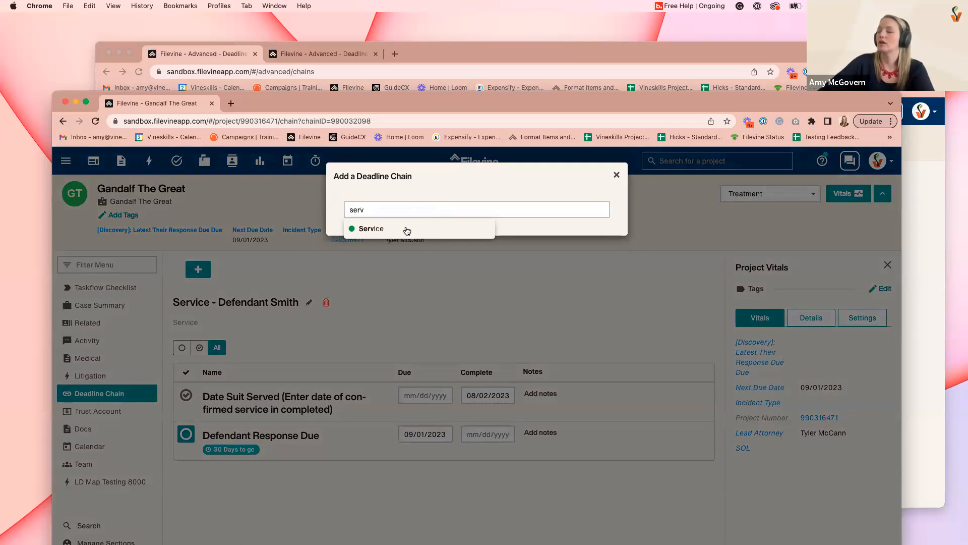
left_click(408, 230)
left_click(485, 379)
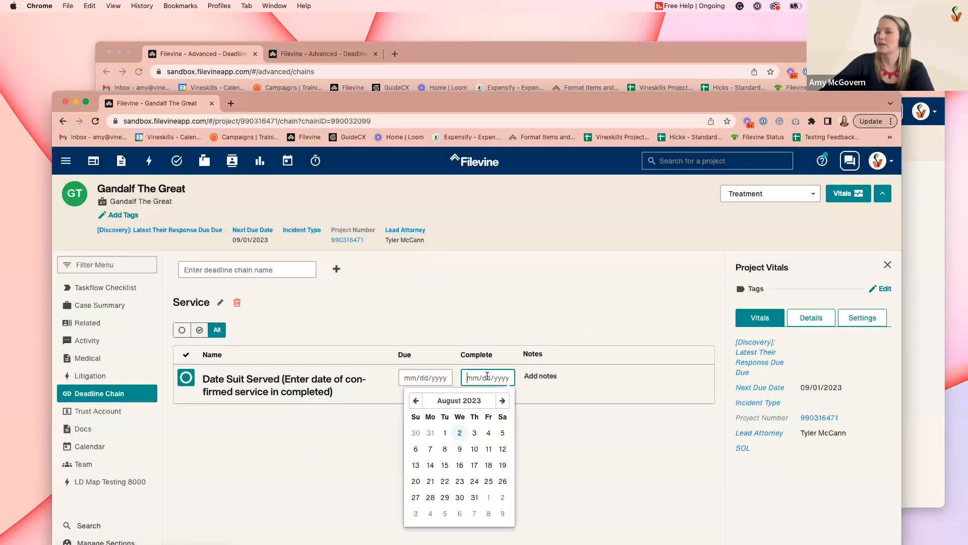
left_click(430, 433)
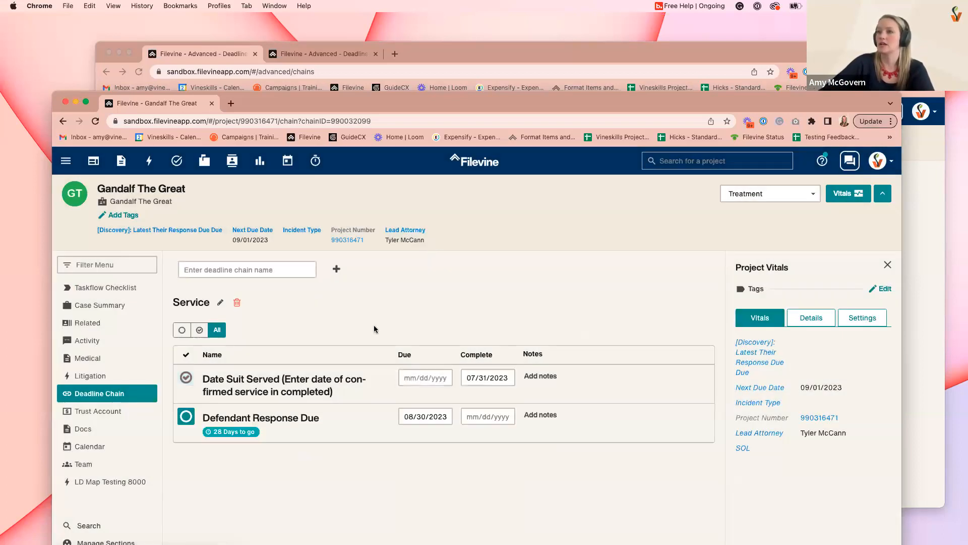
Step: Rename the new Service chain to "Service - Defendant" followed by the second defendant's surname, and reselect it among the project's chains
left_click(220, 302)
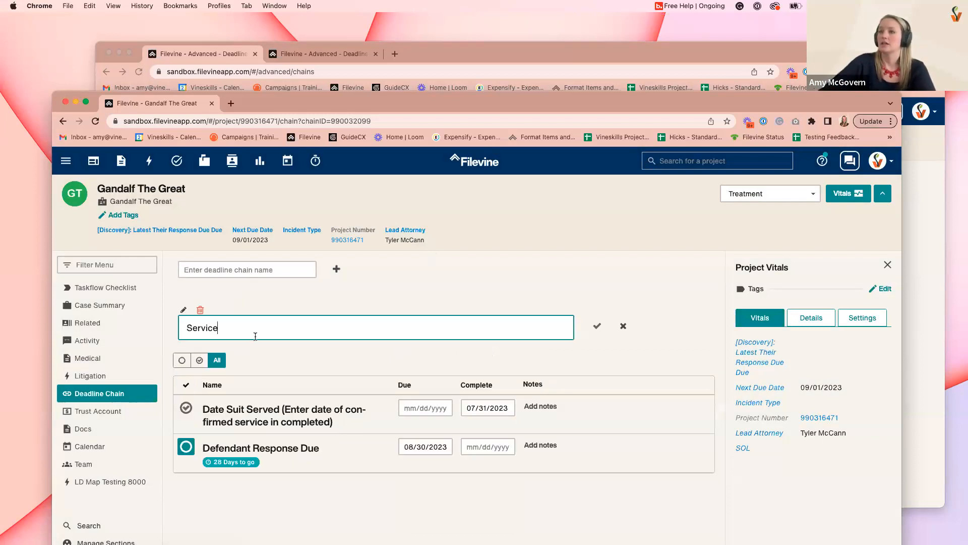
type("-")
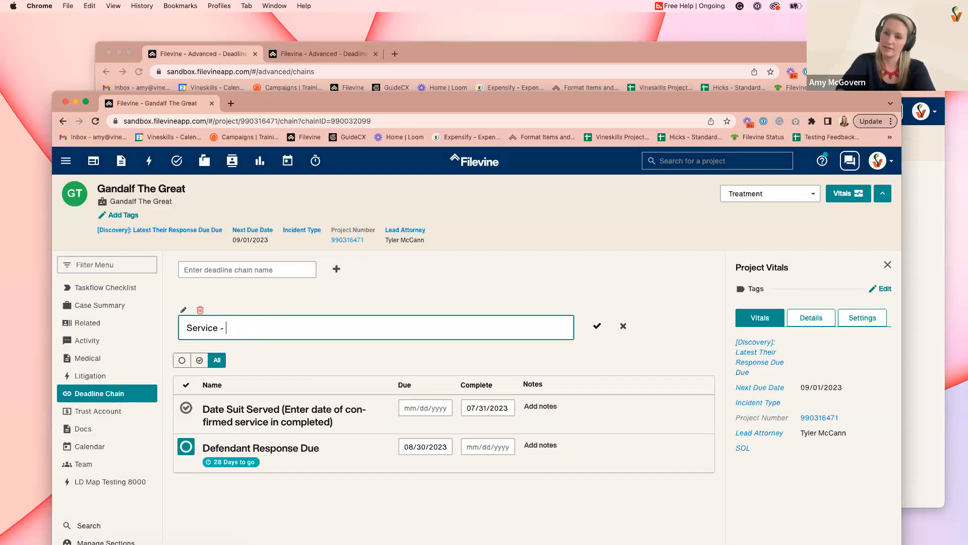
type("Def")
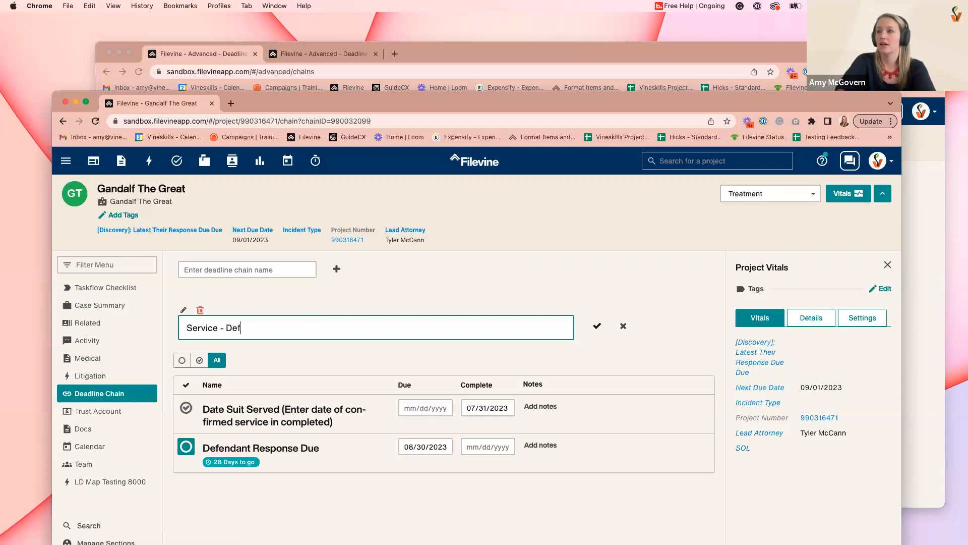
type("enaant Williams")
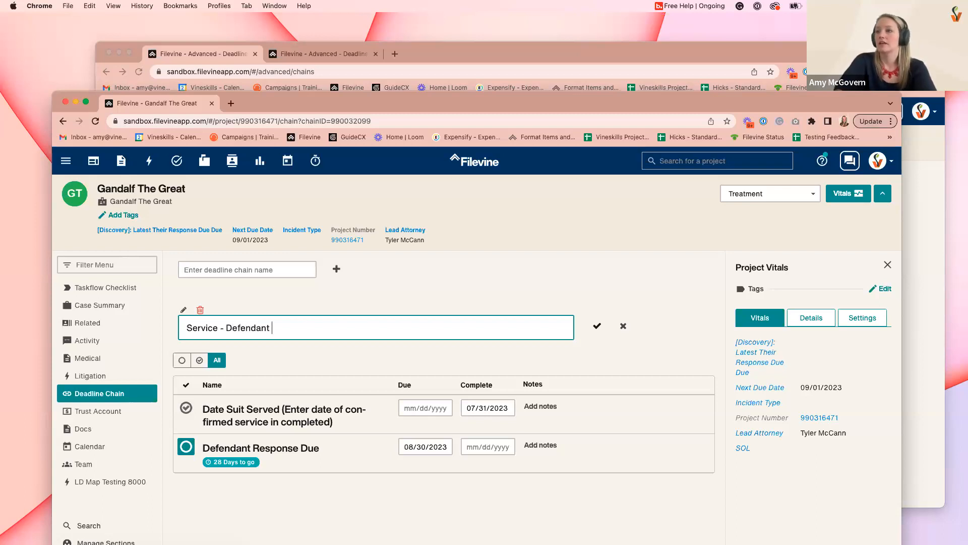
left_click(596, 326)
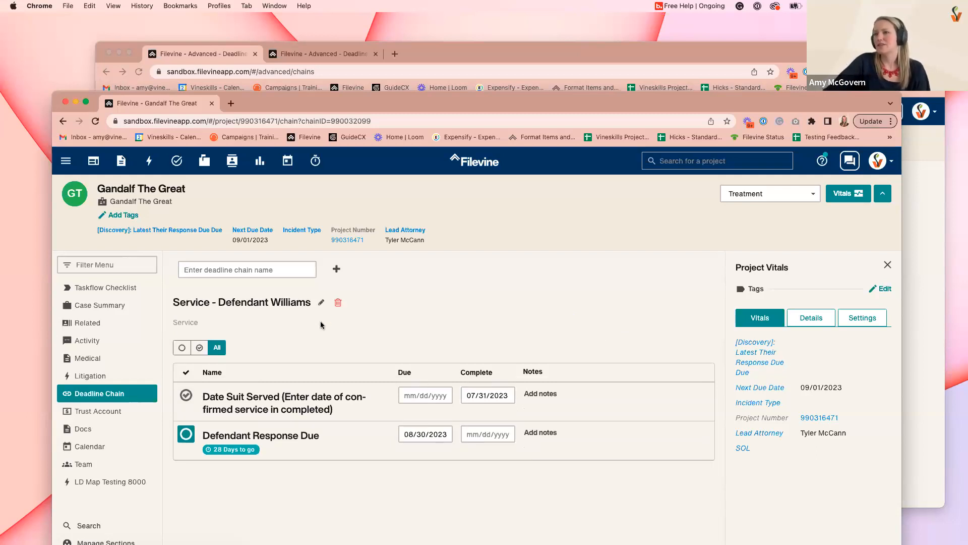
left_click(229, 270)
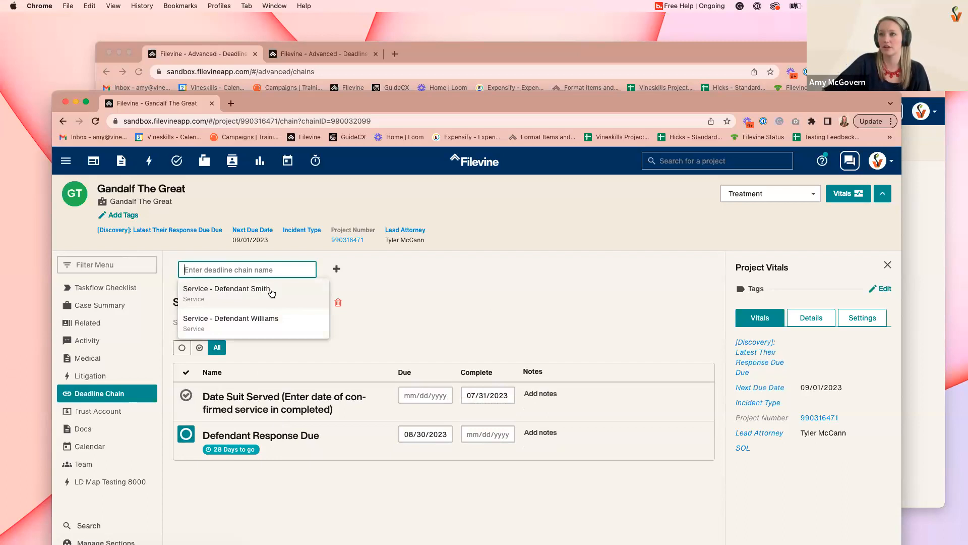
left_click(281, 317)
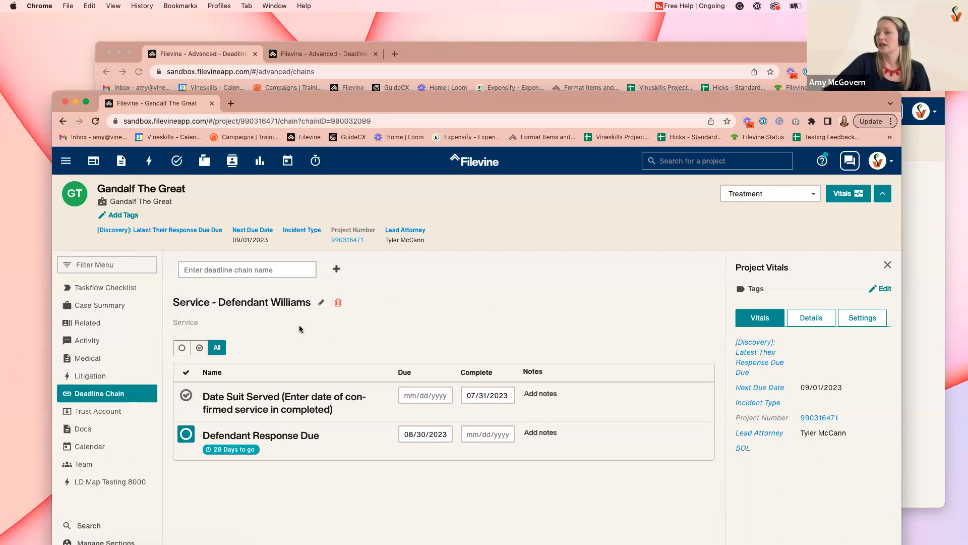
Step: Open the project's Calendar and show it in List view to examine each defendant's response deadline
left_click(99, 448)
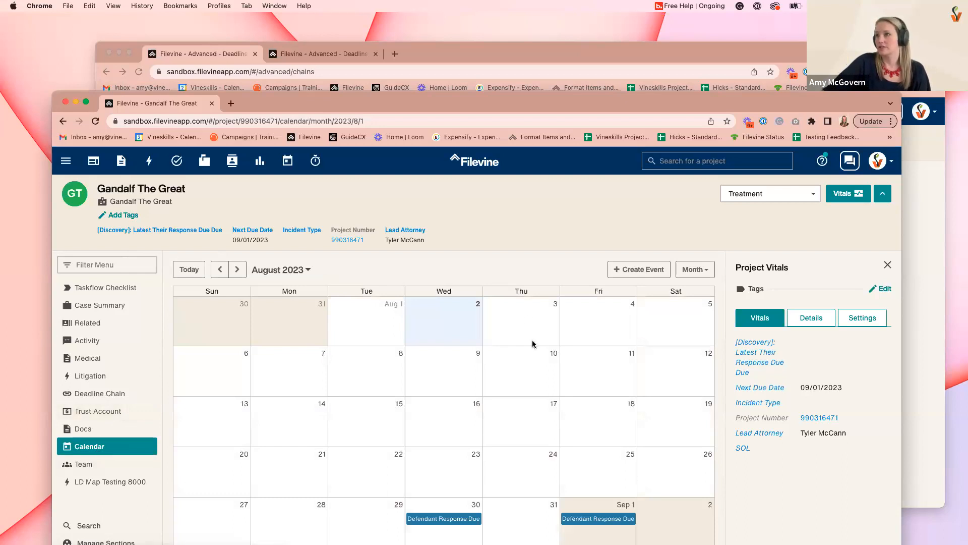
left_click_drag(651, 88, 652, 87)
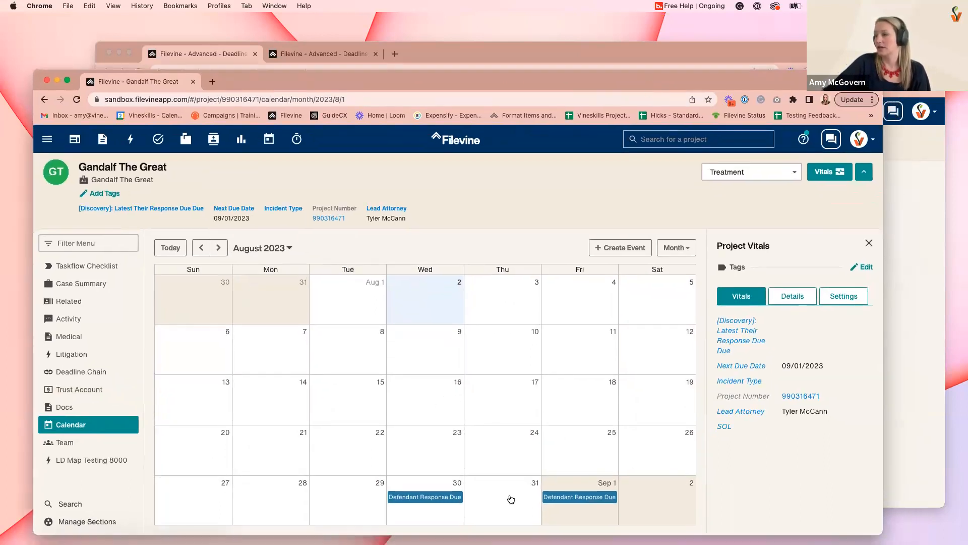
left_click(676, 255)
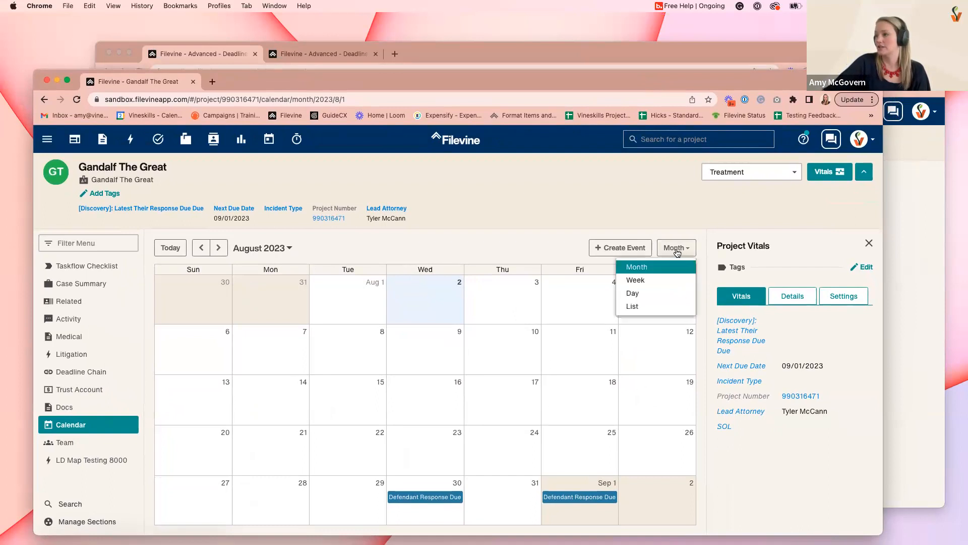
left_click(685, 220)
left_click(685, 253)
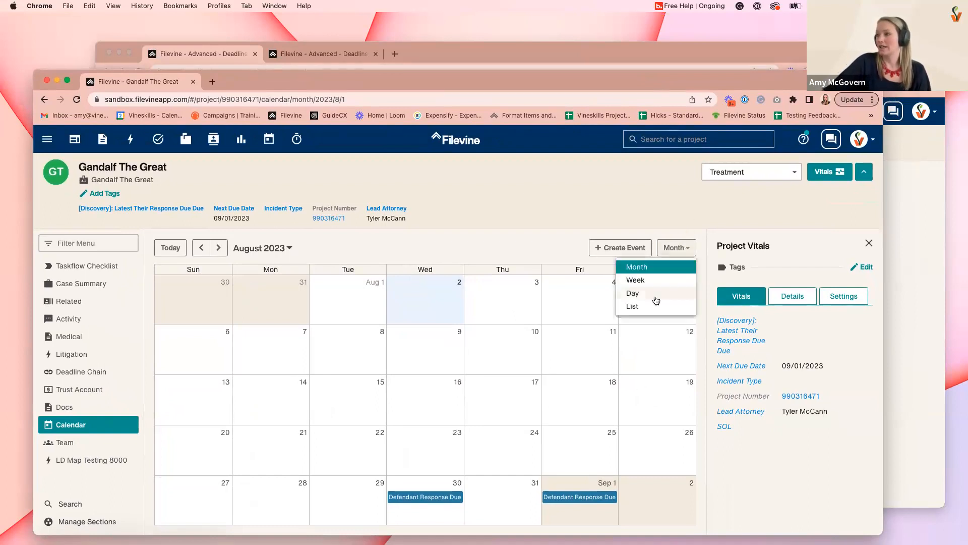
left_click(633, 307)
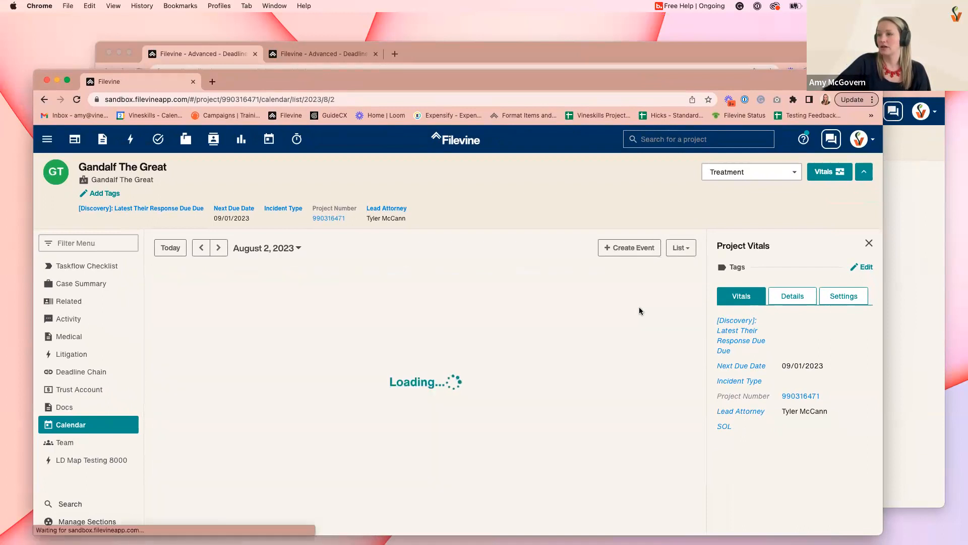
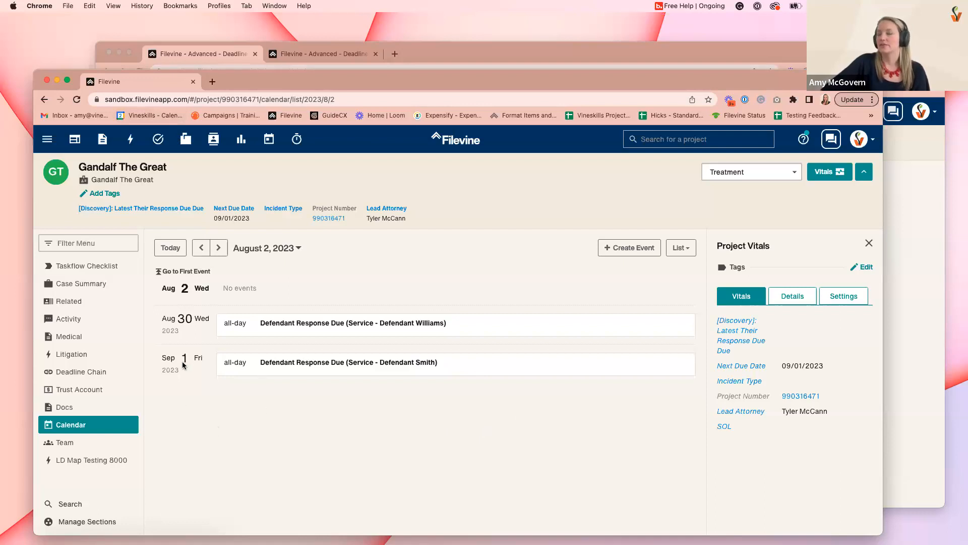
Step: In the first defendant's Service chain, set the Defendant Response Due completed date to 08/30/2023 and review the follow-up deadlines
left_click(83, 374)
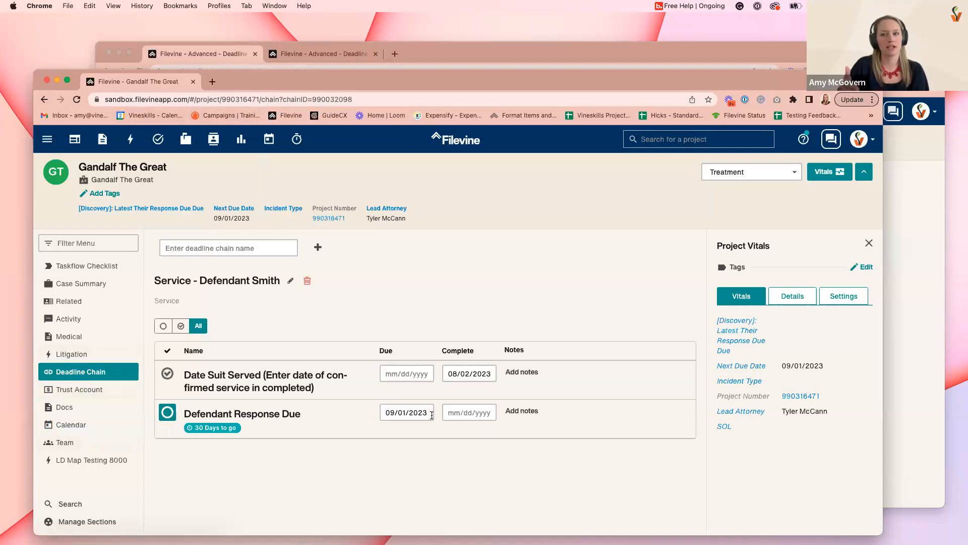
left_click(486, 413)
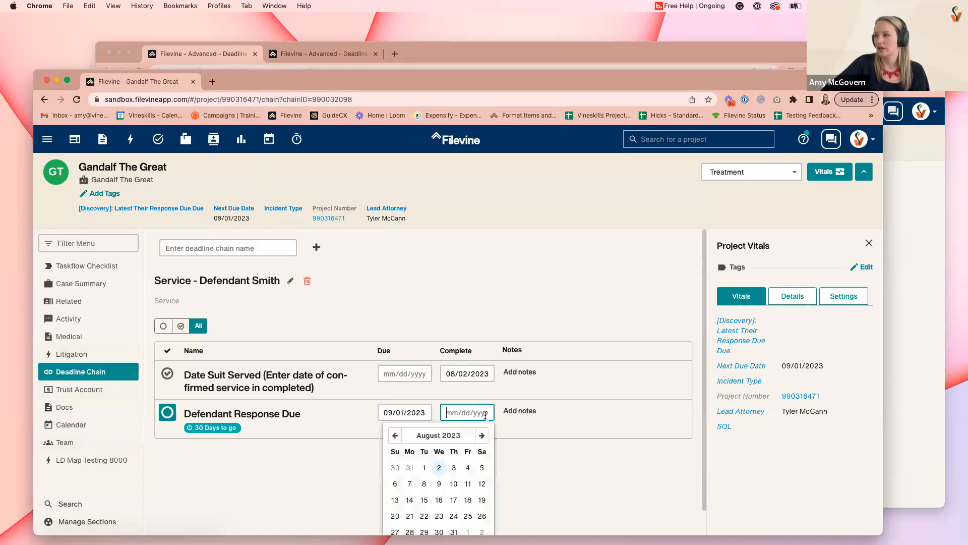
scroll(486, 416, "down", 1)
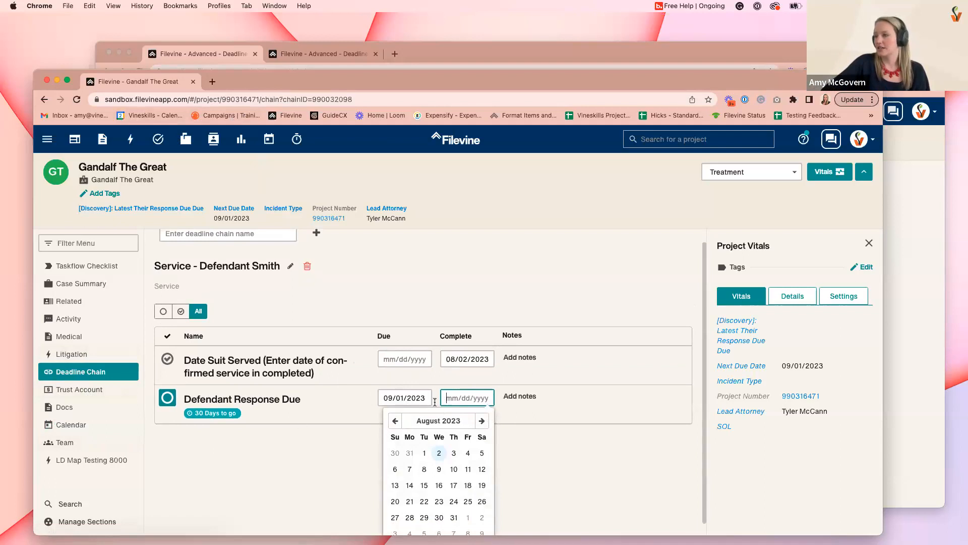
scroll(479, 449, "down", 1)
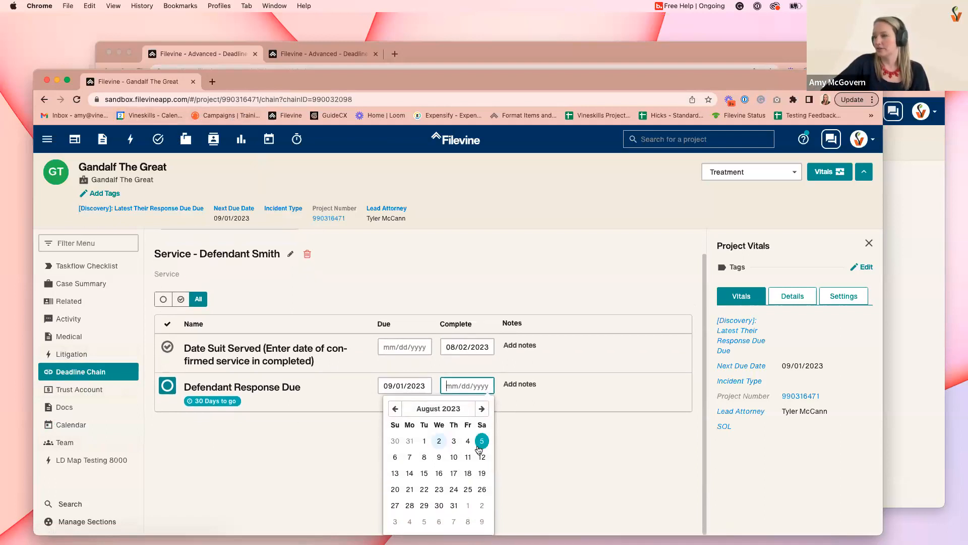
left_click(440, 506)
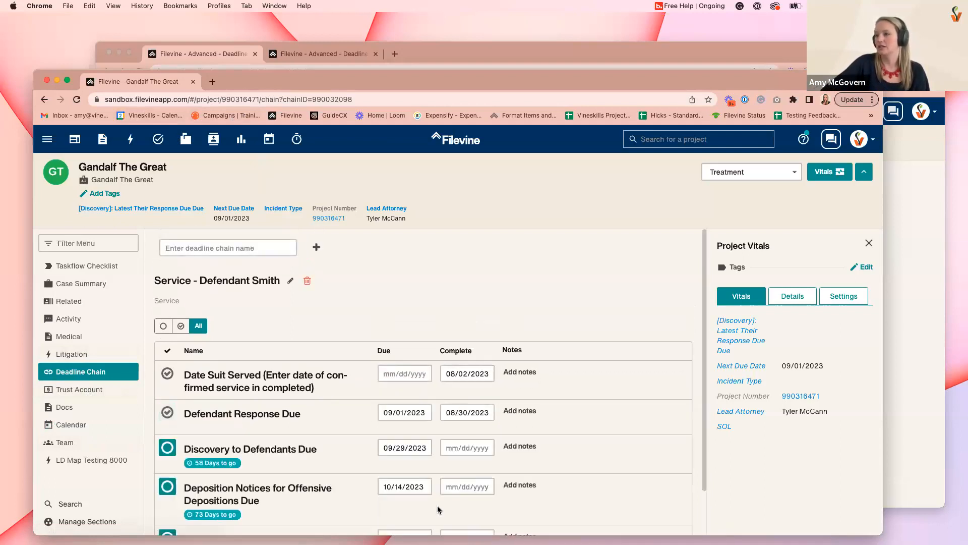
scroll(323, 449, "down", 4)
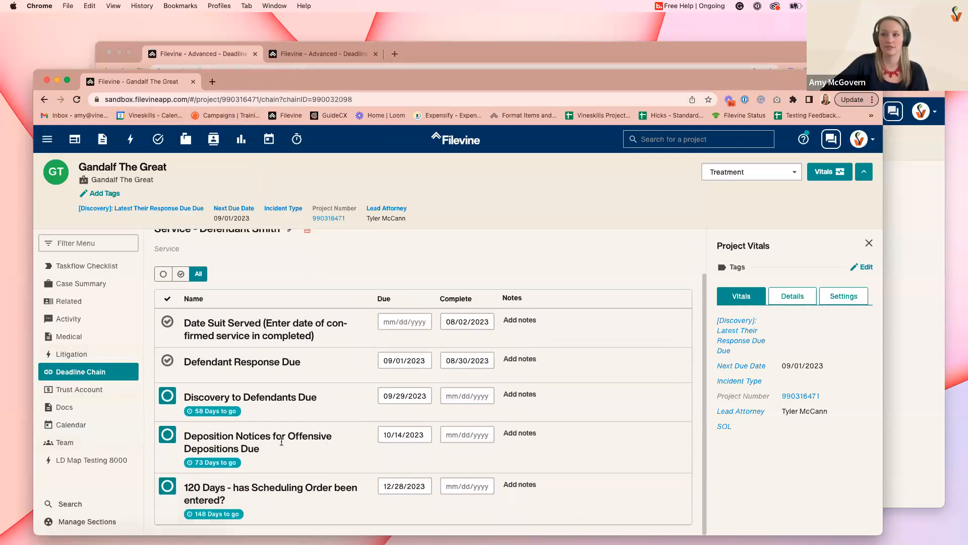
scroll(262, 361, "up", 4)
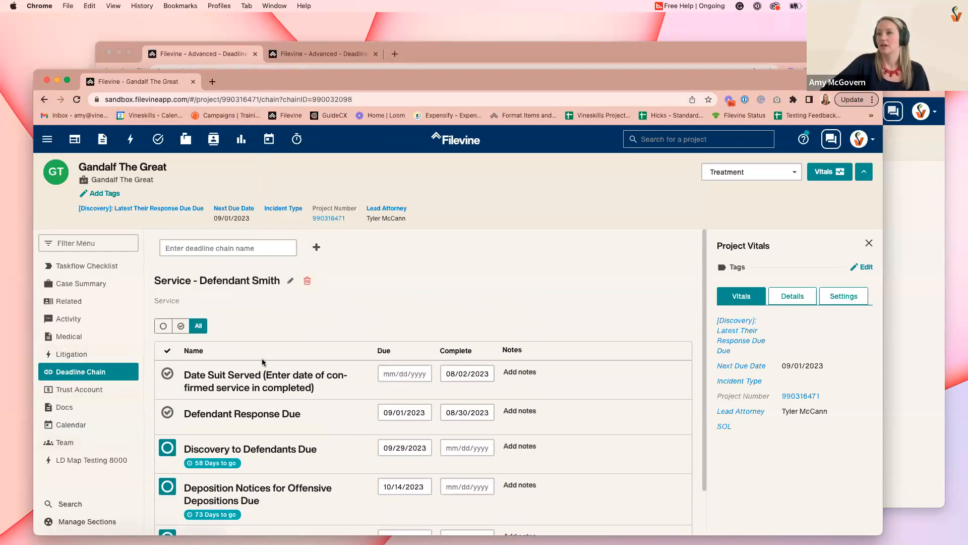
Step: Switch to the second defendant's Service chain and set its Defendant Response Due completed date to 08/19/2023
left_click(232, 248)
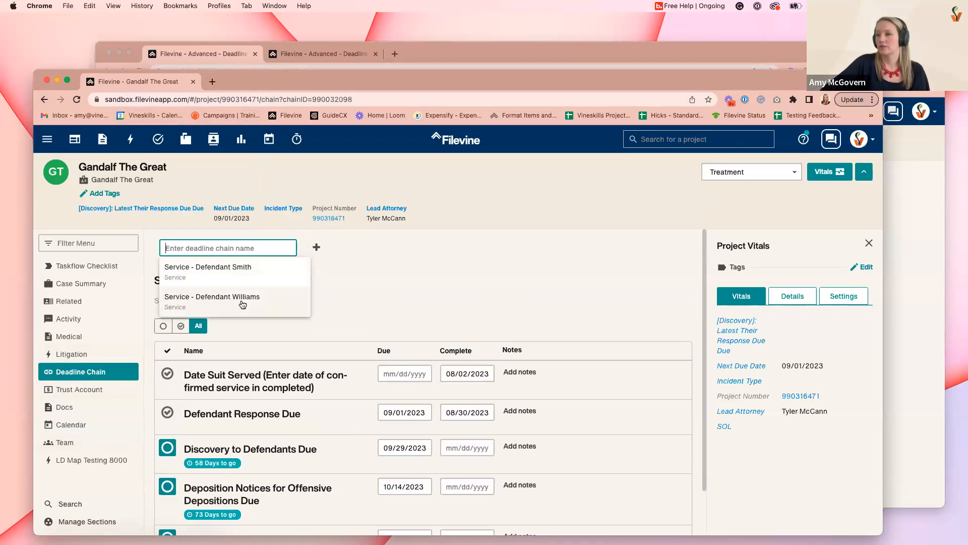
left_click(242, 299)
left_click(468, 412)
scroll(470, 482, "down", 1)
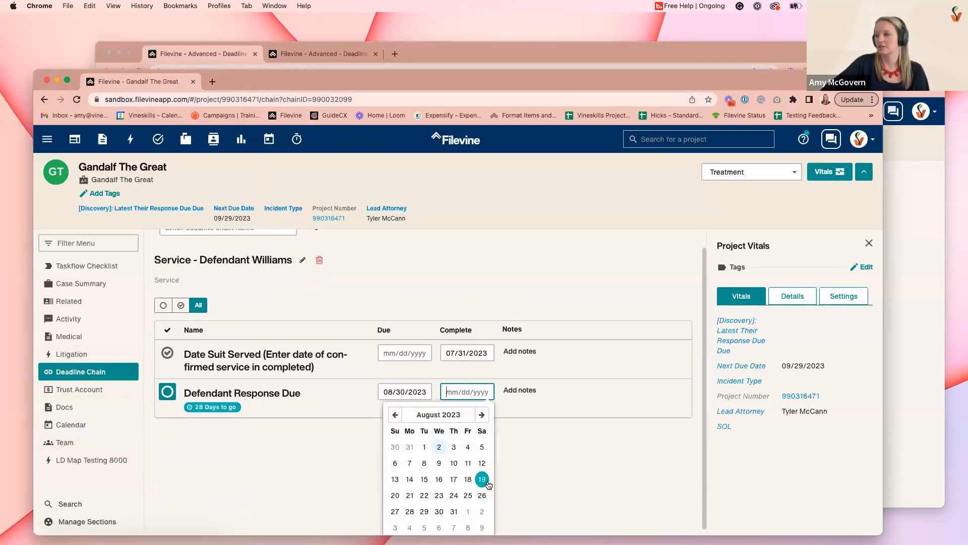
left_click(488, 483)
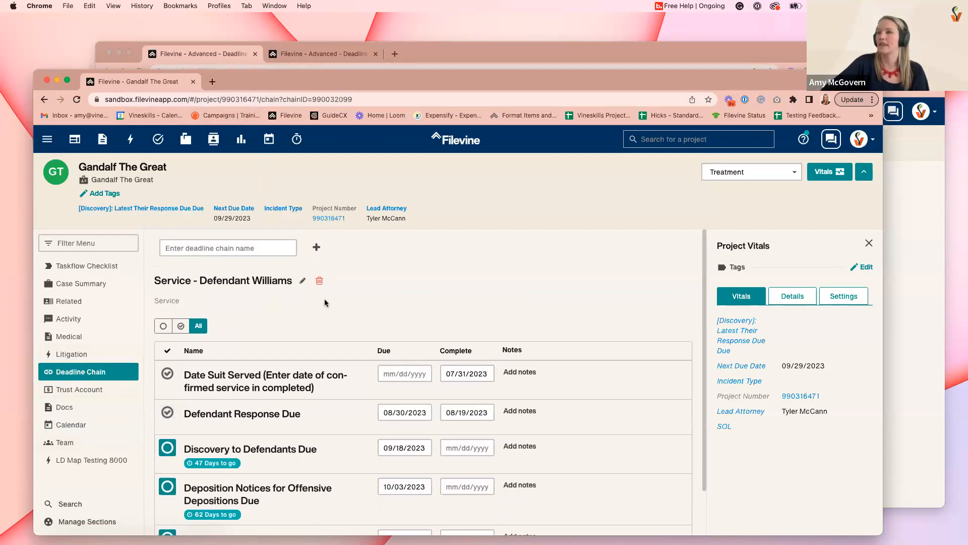
left_click(197, 252)
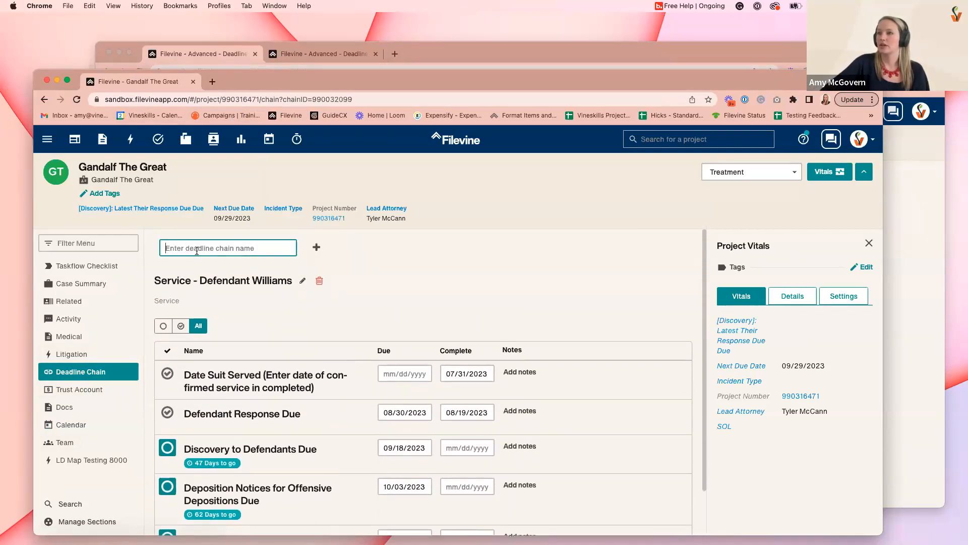
left_click(443, 296)
Step: Return to the project's Calendar in List view to check the entries for both defendants' chains
left_click(72, 424)
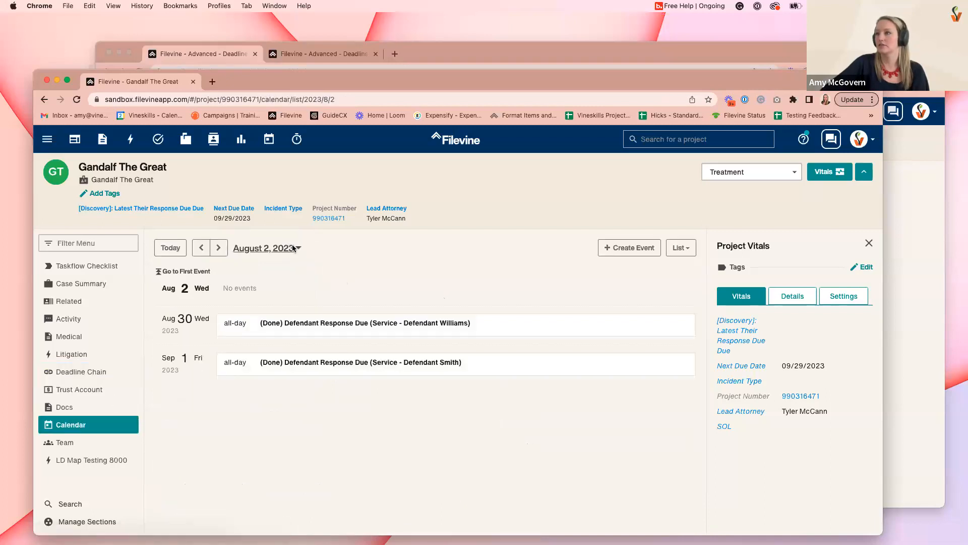
left_click(681, 248)
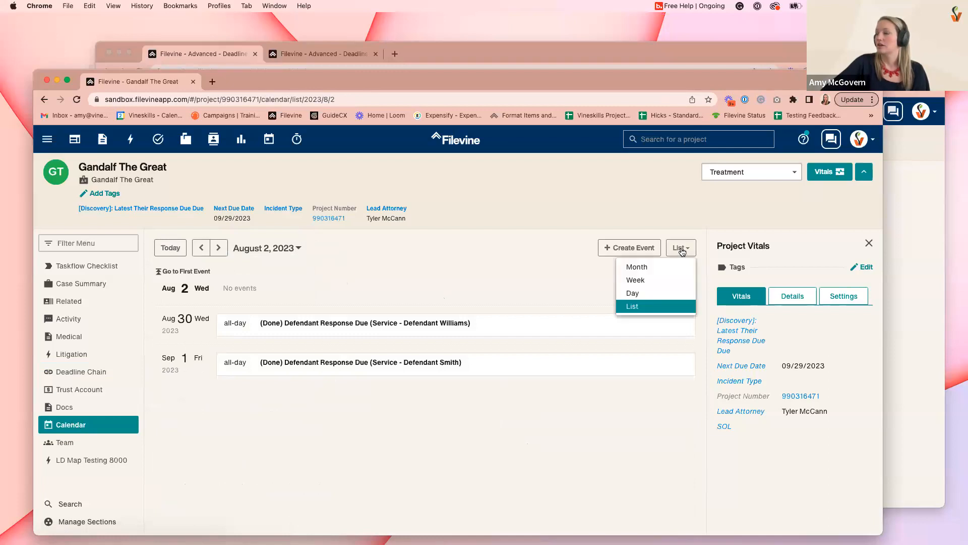
left_click(648, 306)
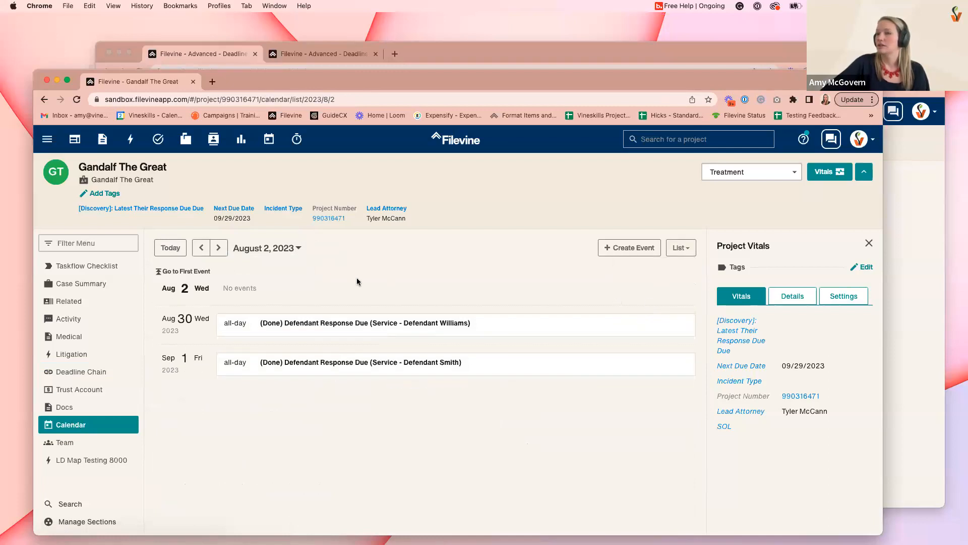
Step: Show the project's Calendar in Month view and look through the months from August 2023 to February 2024 for deadline entries
left_click(184, 254)
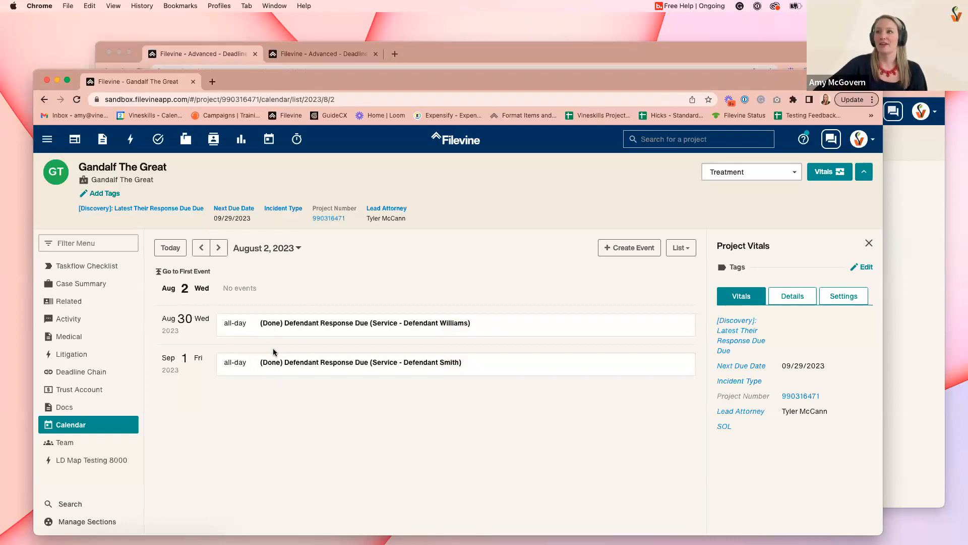
left_click(679, 250)
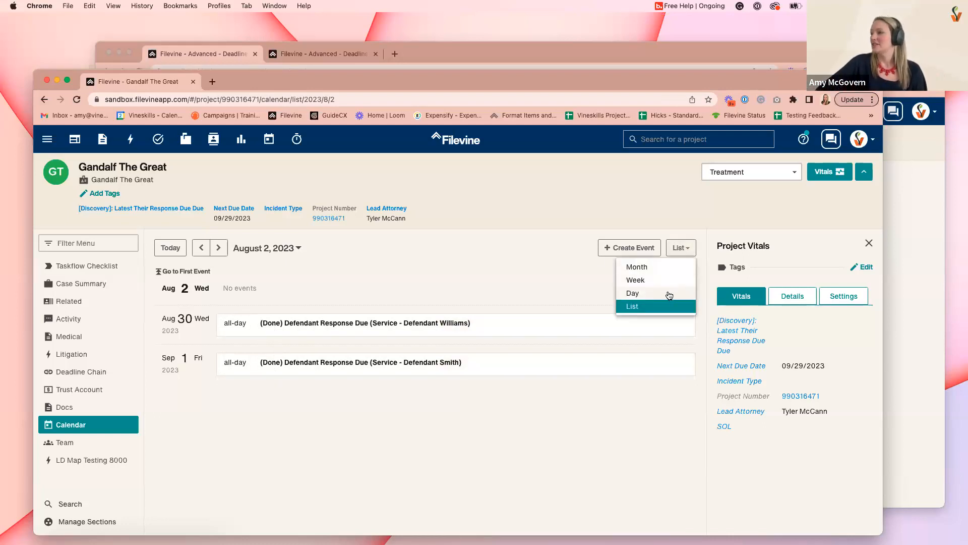
left_click(661, 267)
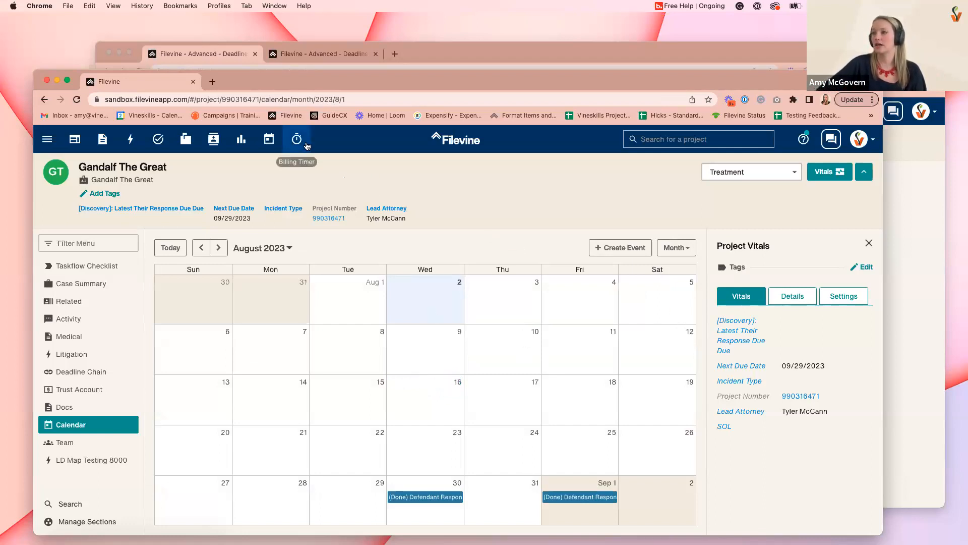
left_click(224, 253)
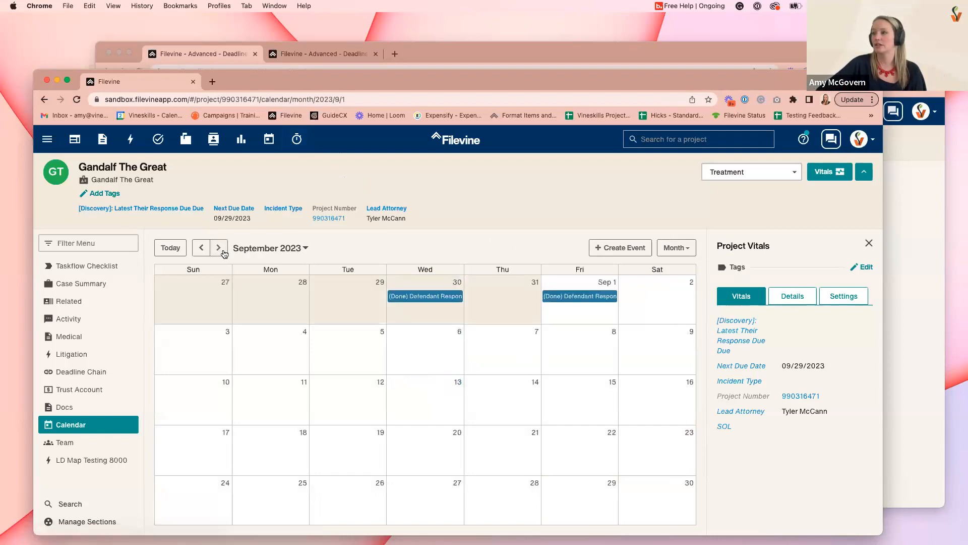
left_click(219, 247)
left_click(219, 248)
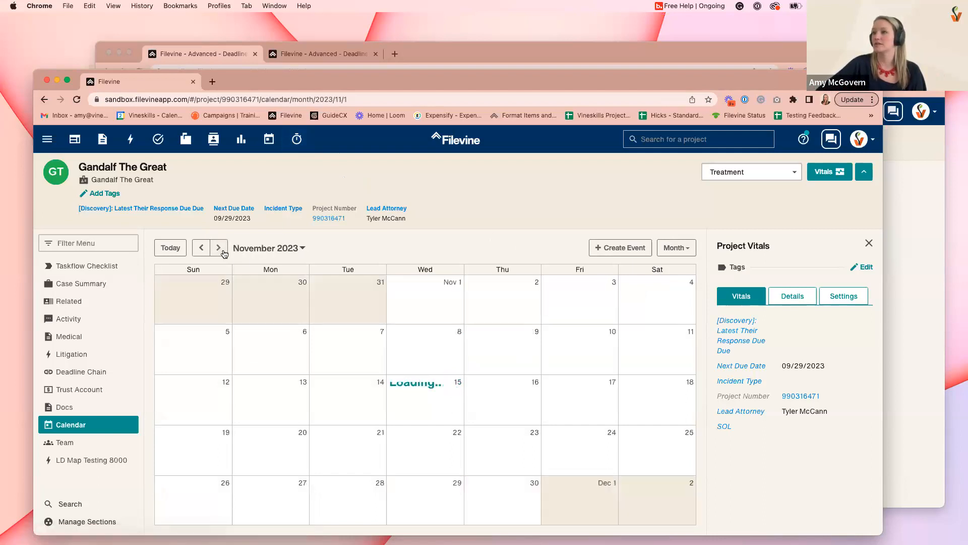
left_click(224, 253)
left_click(224, 253)
left_click(224, 252)
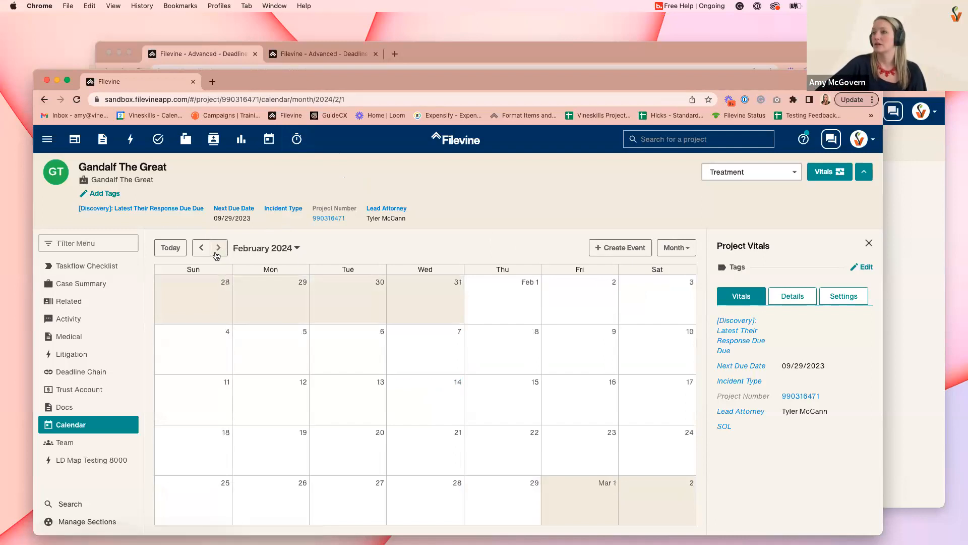
Step: In the first defendant's Service deadline chain, set the Discovery to Defendants Due deadline's due date to 10/30/2023
left_click(82, 373)
scroll(286, 360, "down", 2)
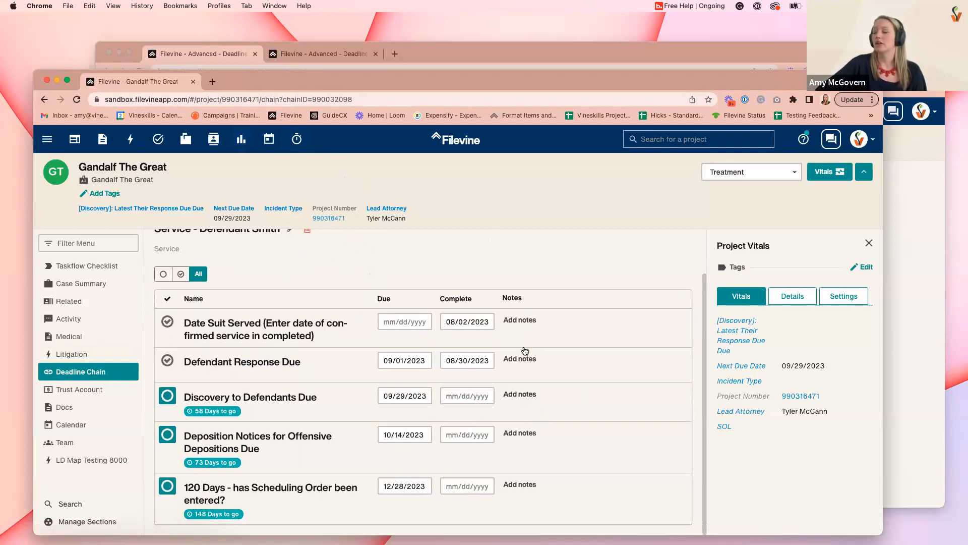
left_click(410, 398)
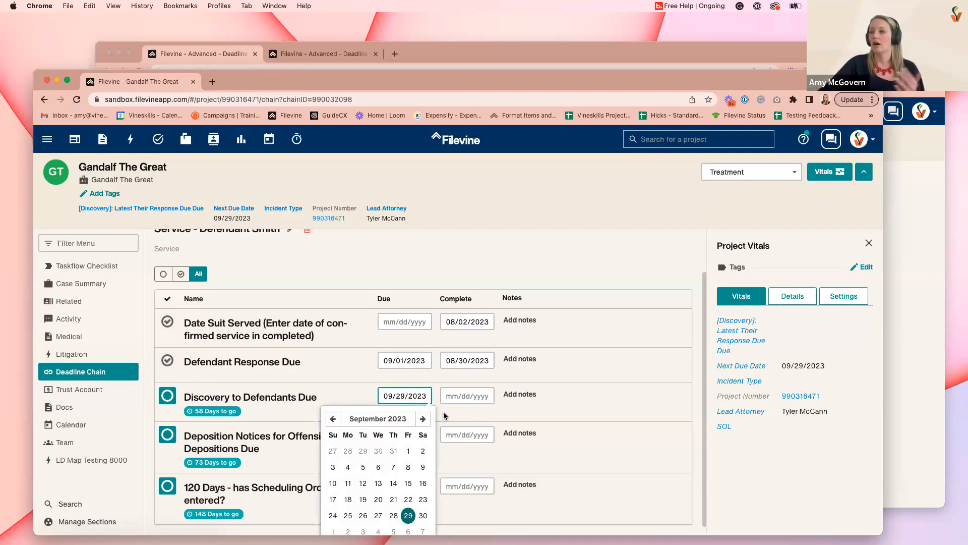
scroll(421, 446, "down", 1)
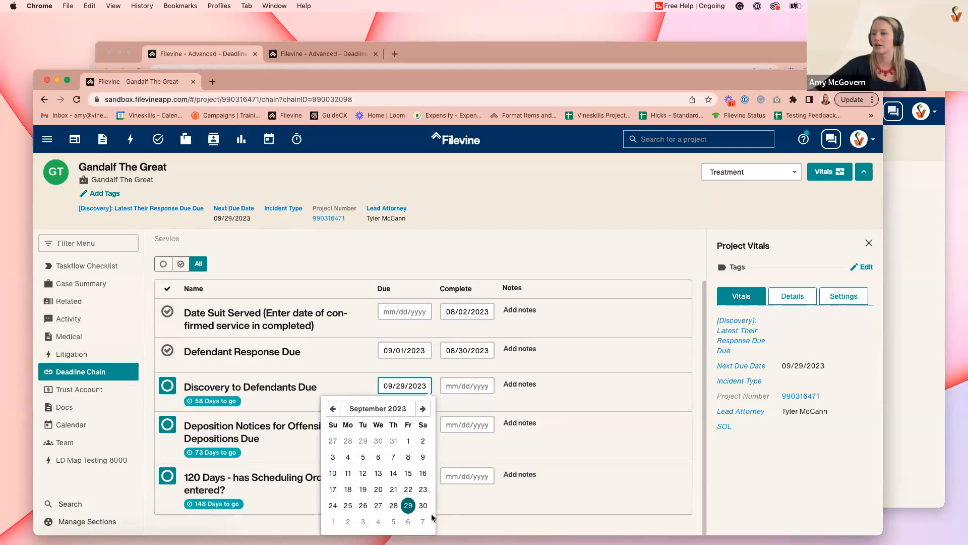
left_click(423, 409)
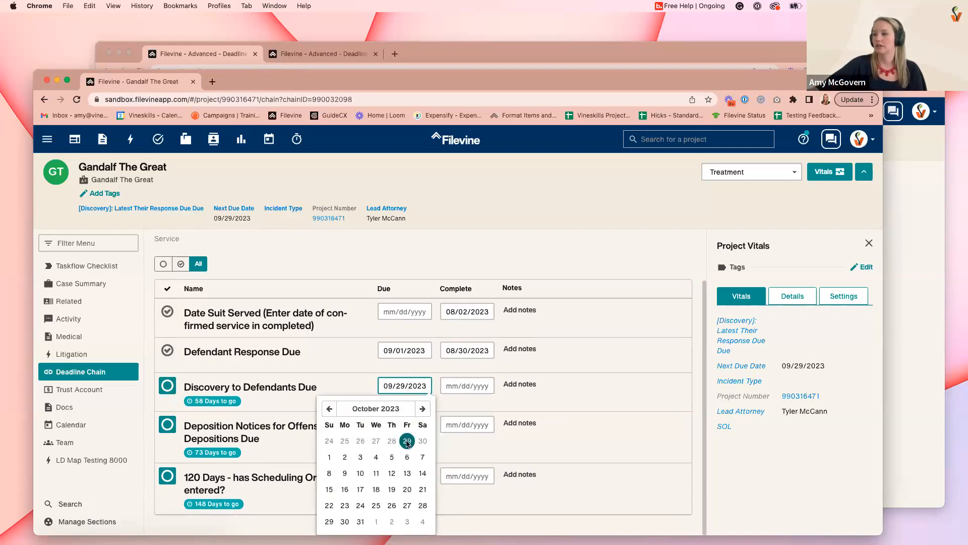
left_click(344, 521)
Step: Add and save the note "Granted extension" on the Discovery to Defendants Due deadline
left_click(515, 394)
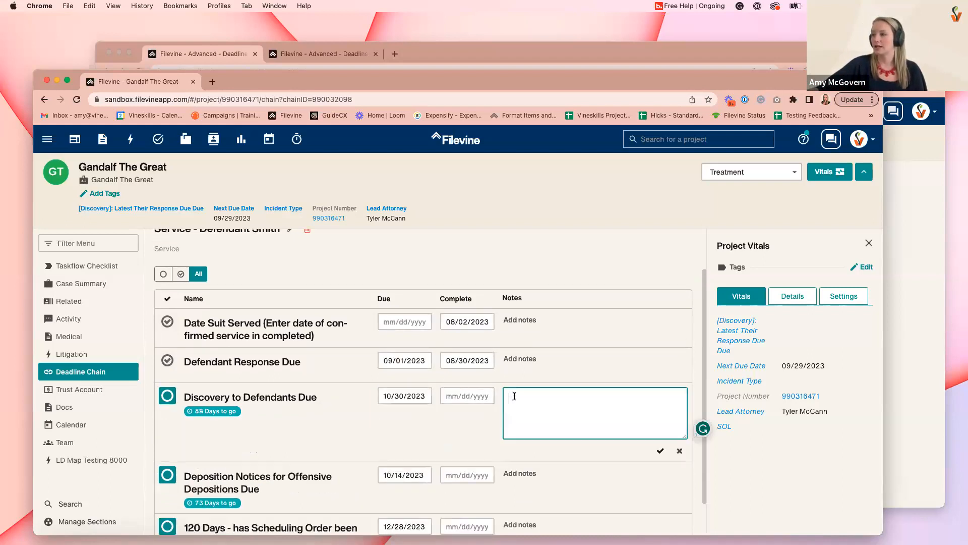
type("Granted extension")
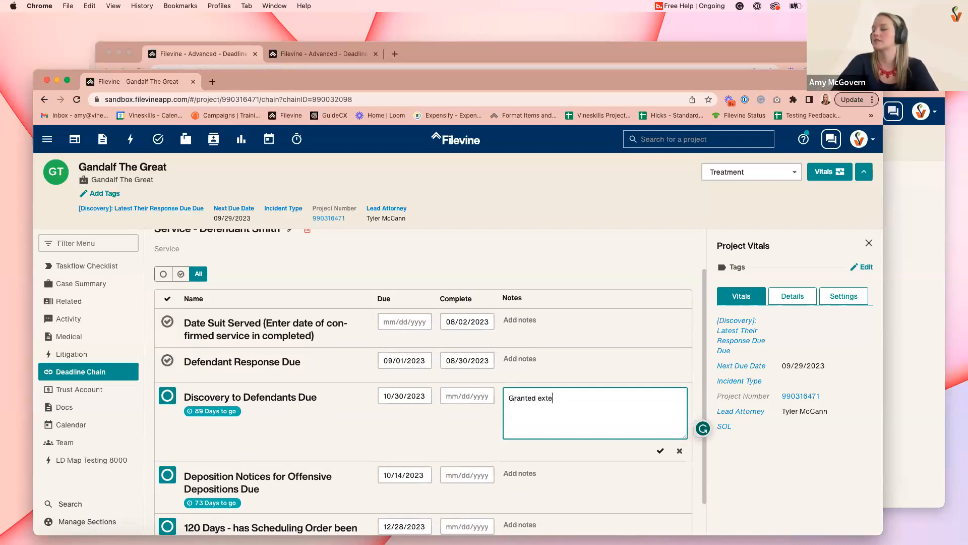
left_click(660, 450)
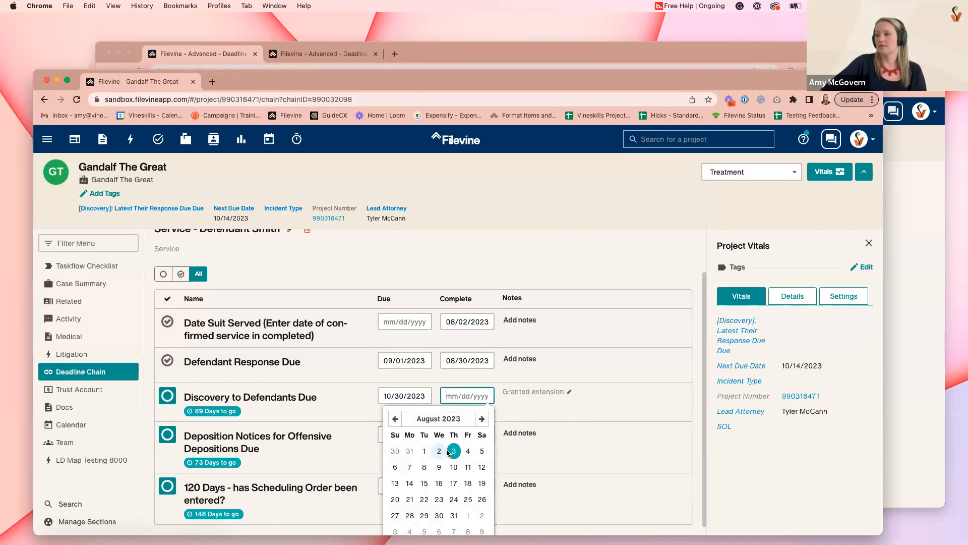
left_click(575, 419)
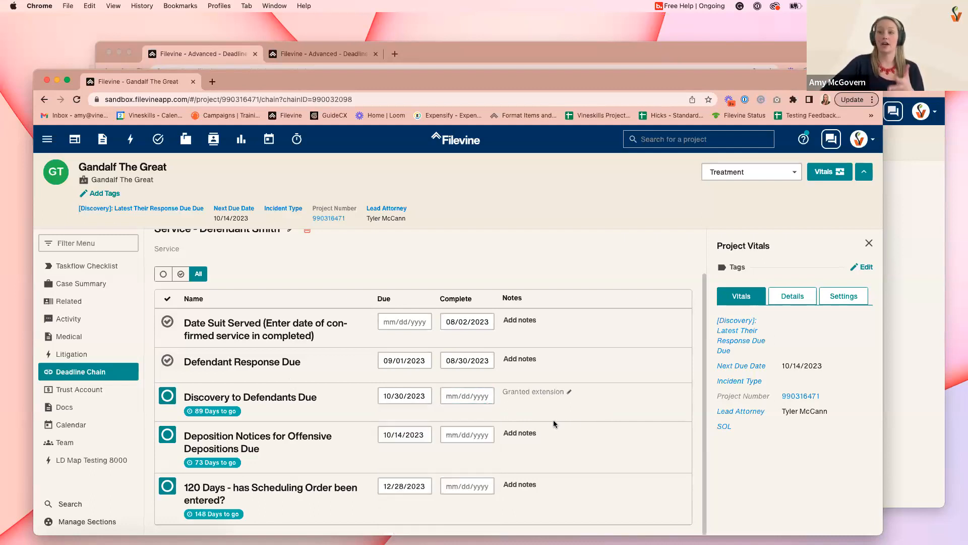
Step: Mark the Discovery to Defendants Due deadline as completed and review the rest of the chain
left_click(456, 397)
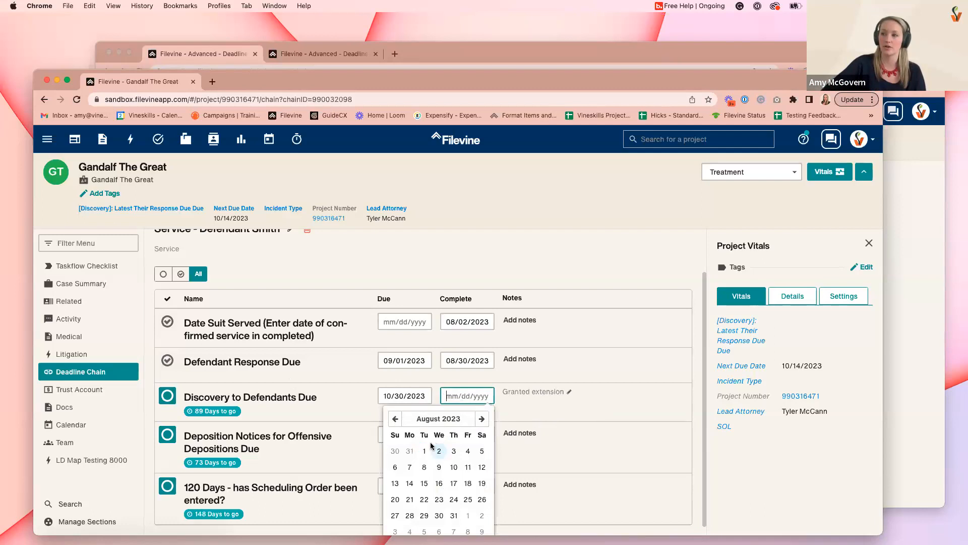
left_click(632, 412)
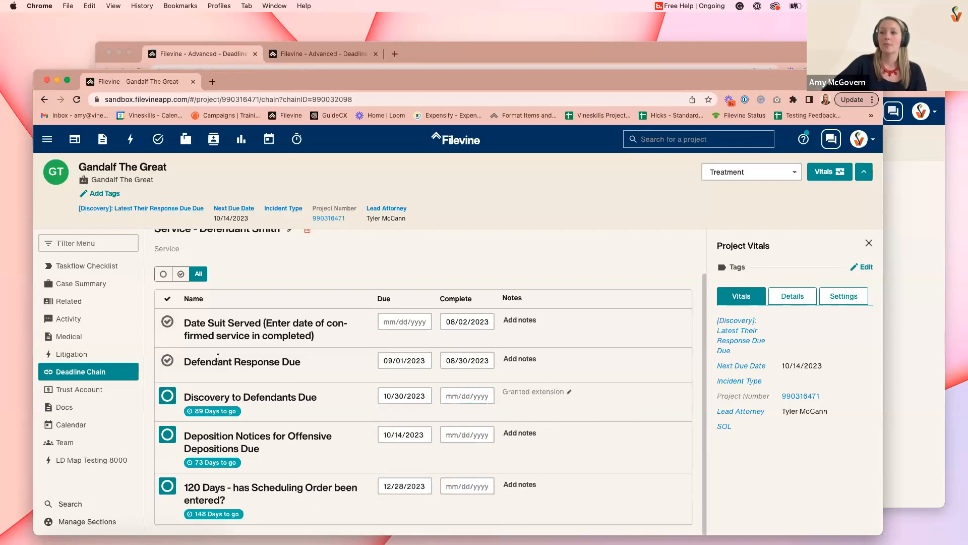
left_click(168, 396)
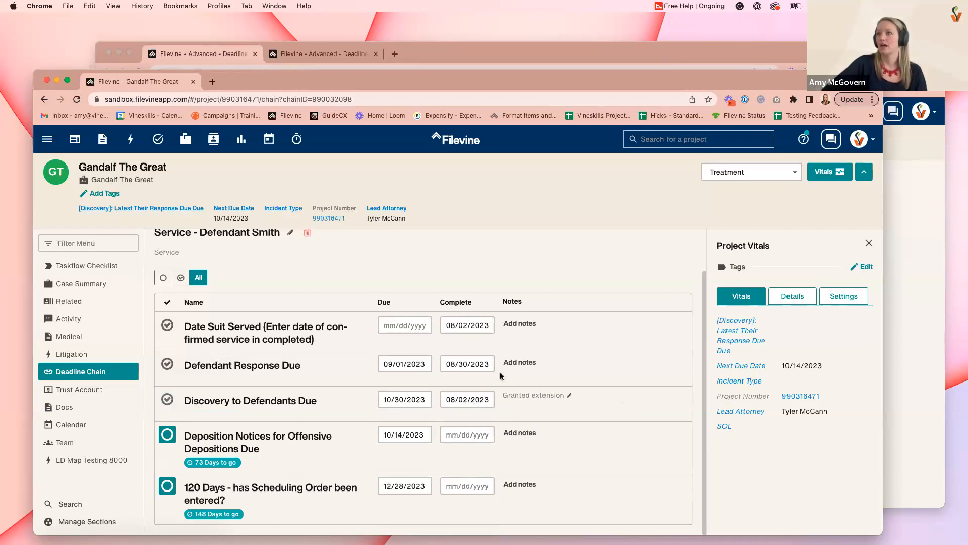
scroll(210, 379, "up", 1)
scroll(257, 377, "down", 1)
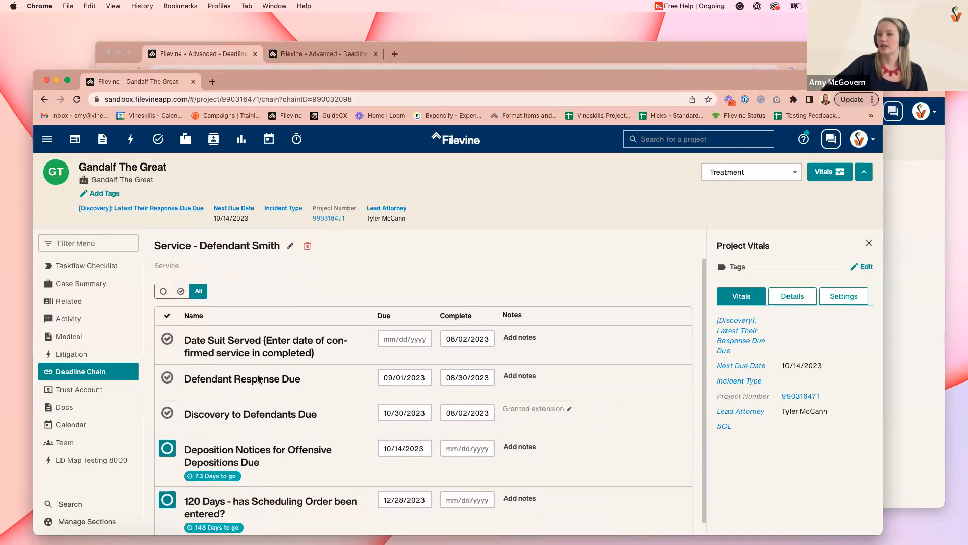
Step: Return to the Advanced Deadline Chains setup and examine the Service chain's Date Suit Served and Defendant Response Due settings
left_click(220, 56)
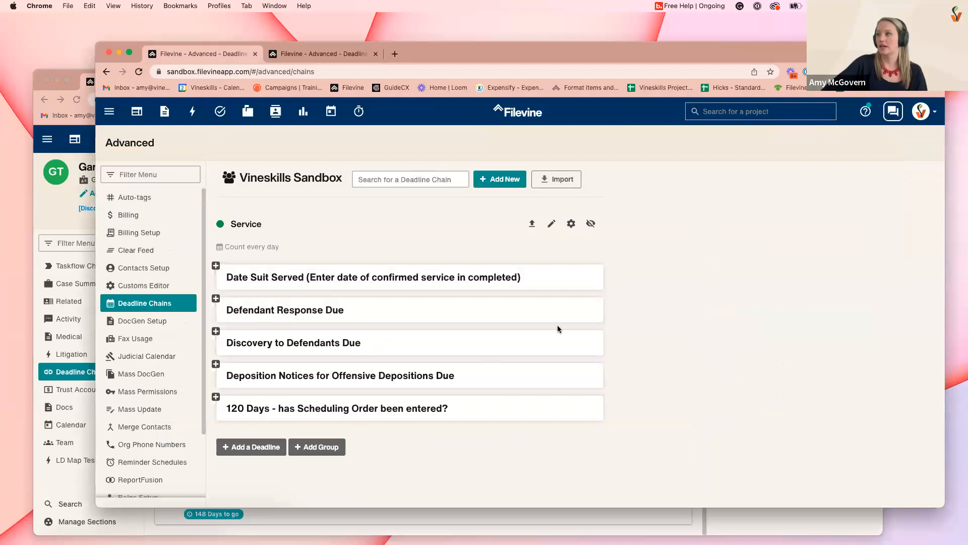
left_click(216, 265)
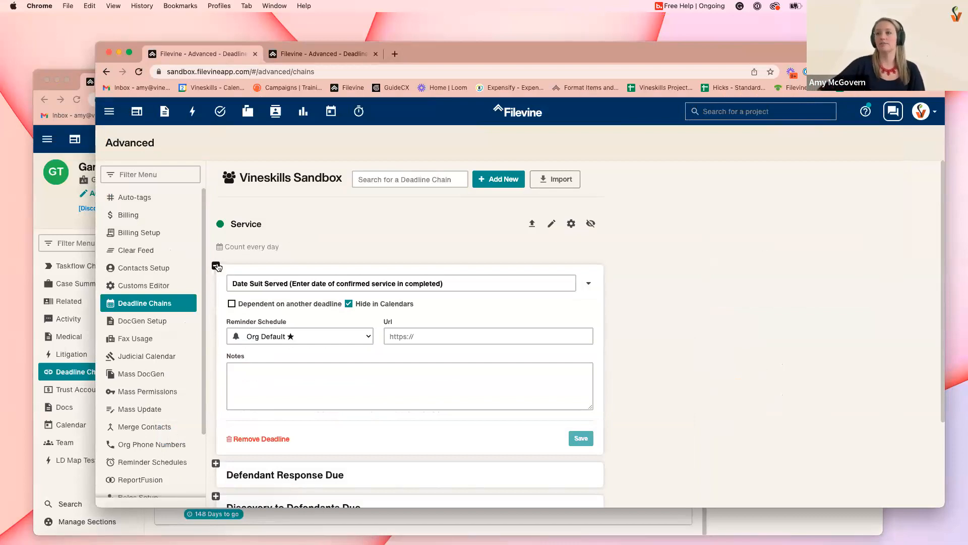
scroll(217, 266, "down", 2)
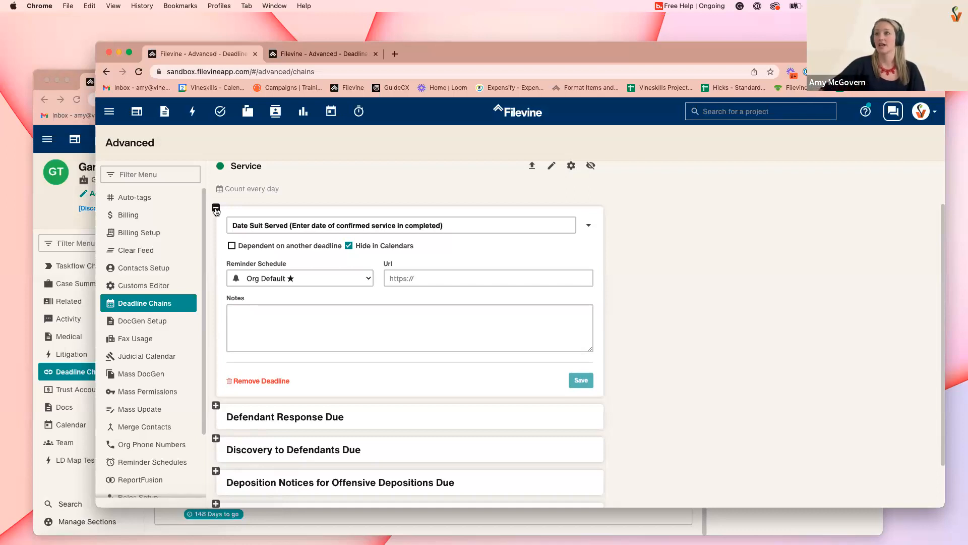
left_click(216, 209)
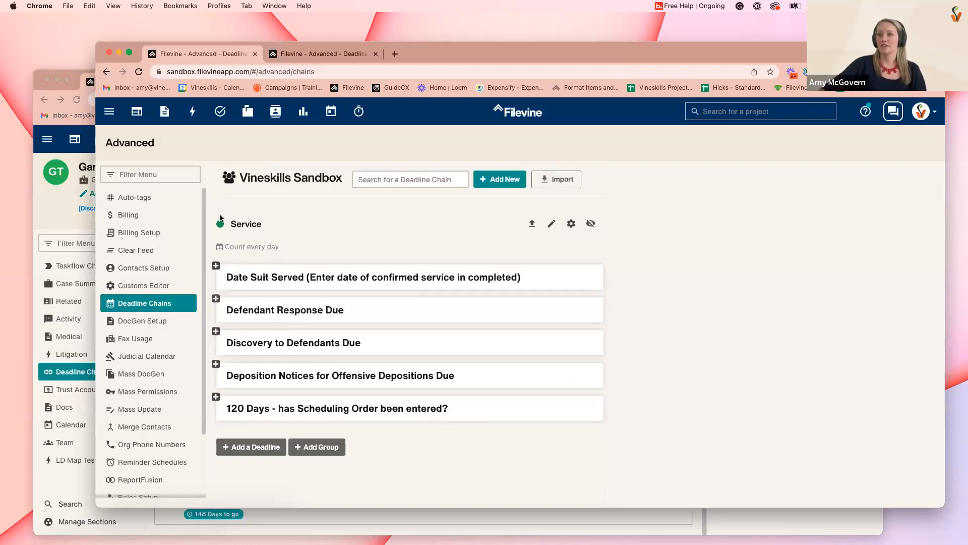
left_click(216, 300)
scroll(504, 323, "down", 3)
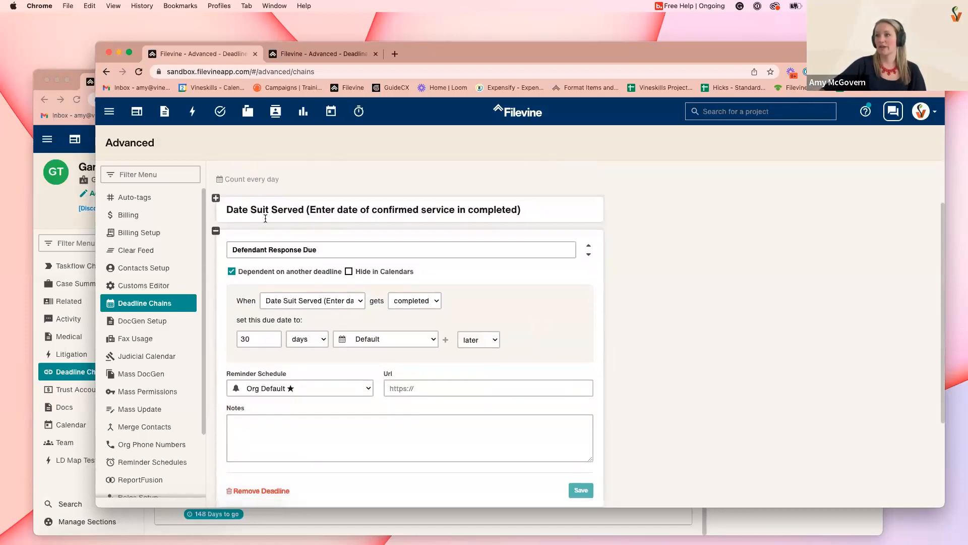
left_click(216, 231)
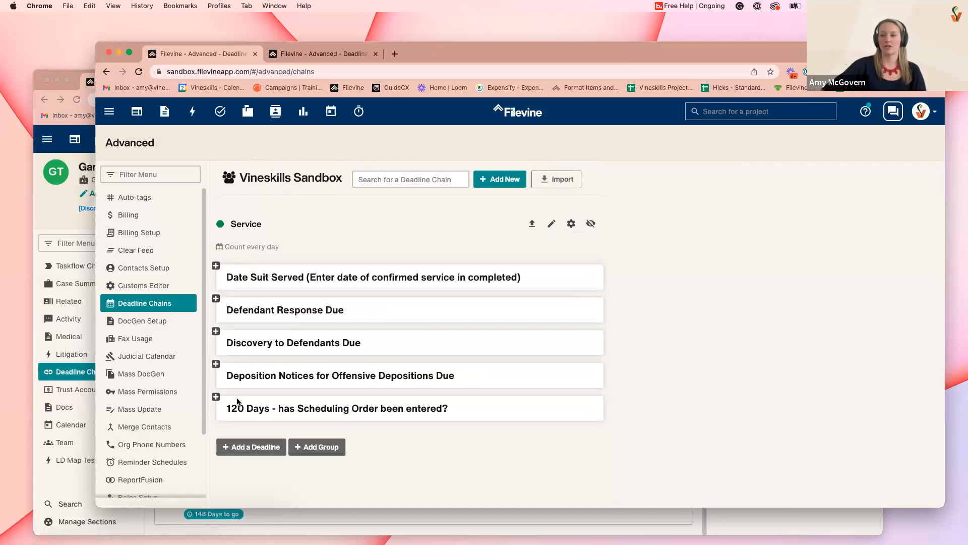
Step: Open the "120 Days - has Scheduling Order been entered?" deadline and review its later and earlier due date options
left_click(216, 397)
scroll(347, 393, "down", 1)
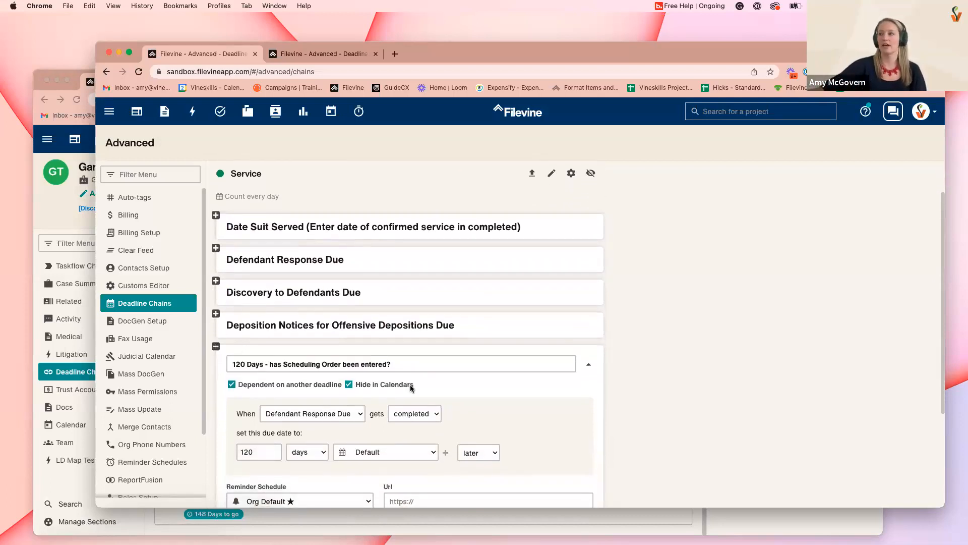
scroll(523, 386, "down", 1)
left_click(481, 419)
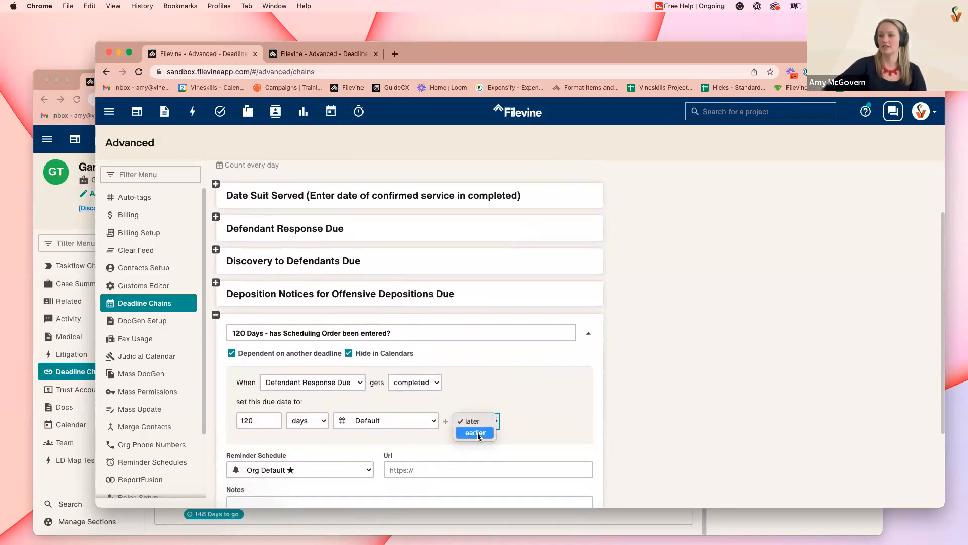
left_click(525, 399)
left_click(482, 423)
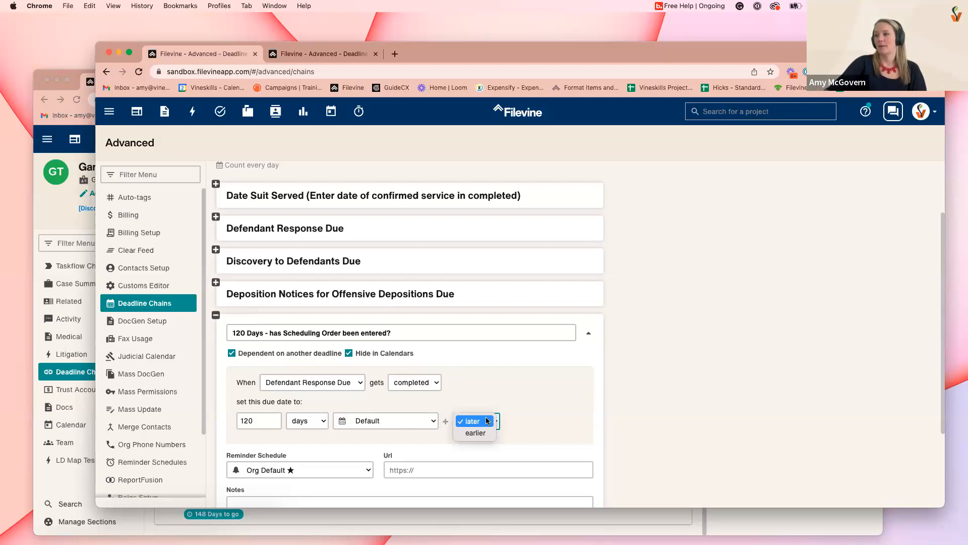
left_click(518, 396)
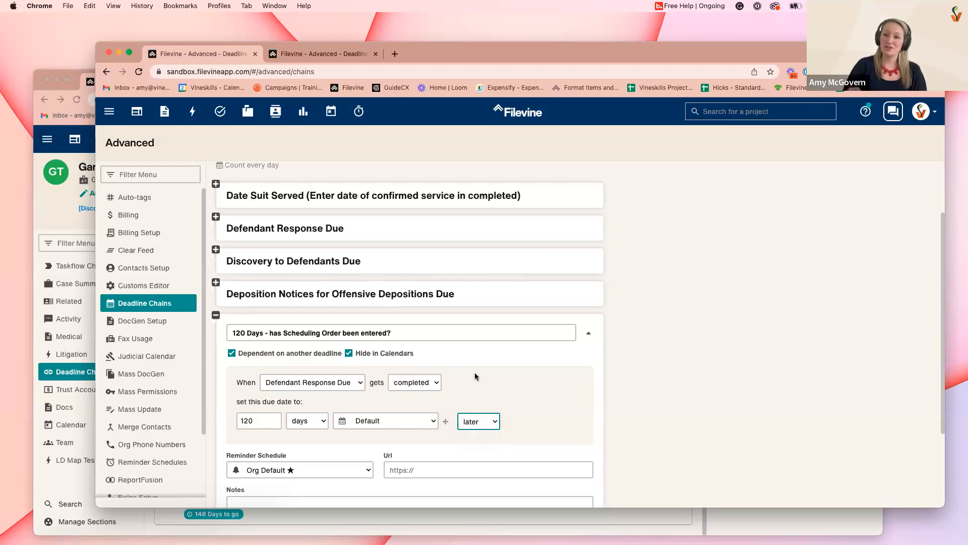
Step: Review the completed and due date trigger options of the 120 Days scheduling order deadline
left_click(476, 376)
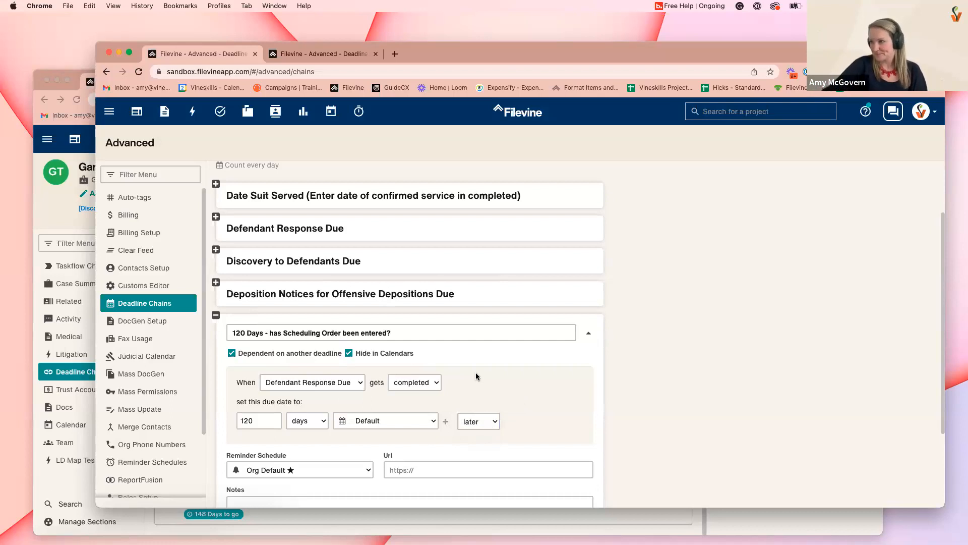
left_click(421, 383)
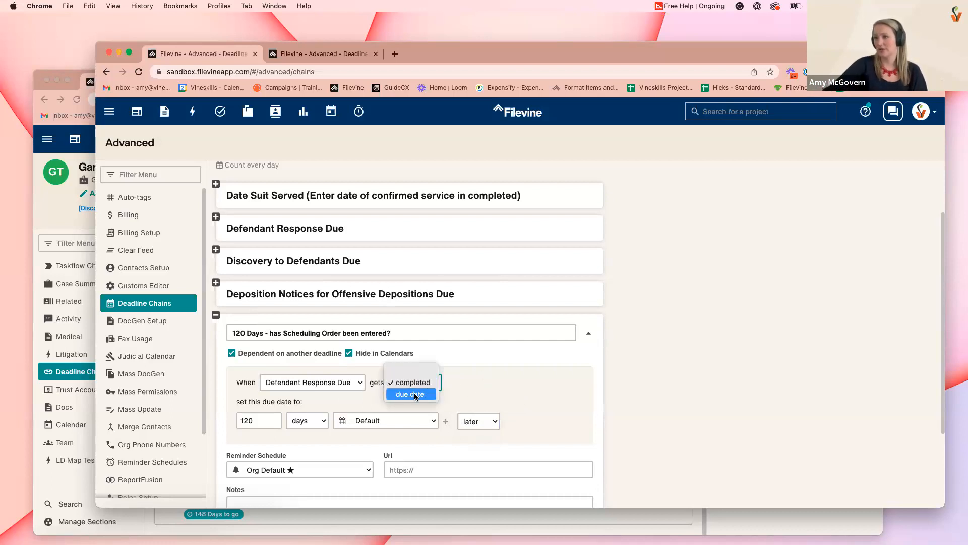
left_click(496, 387)
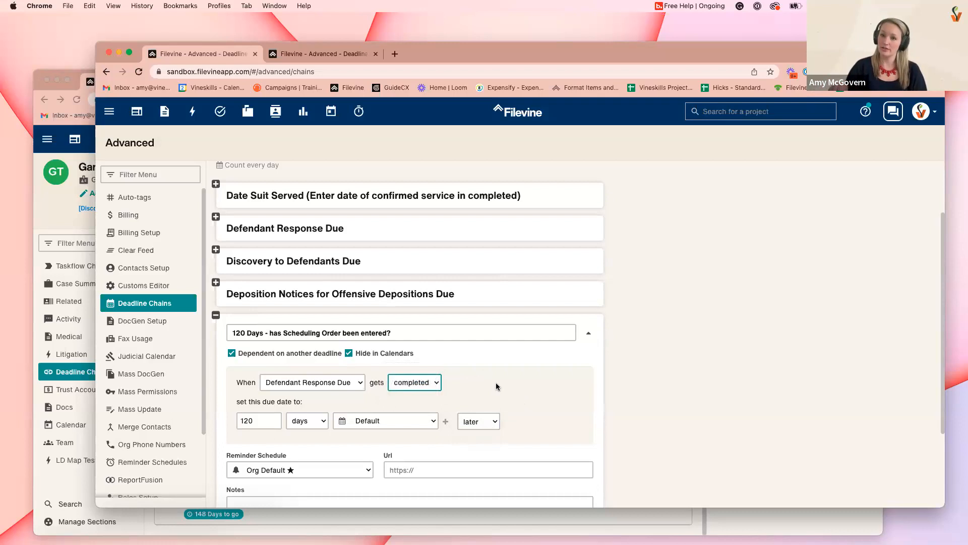
left_click(409, 383)
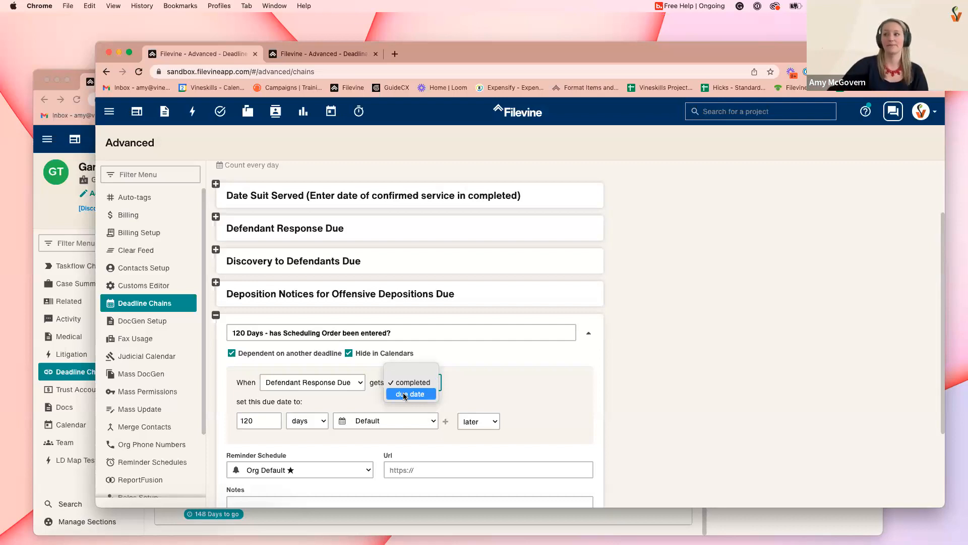
left_click(507, 369)
scroll(386, 374, "down", 3)
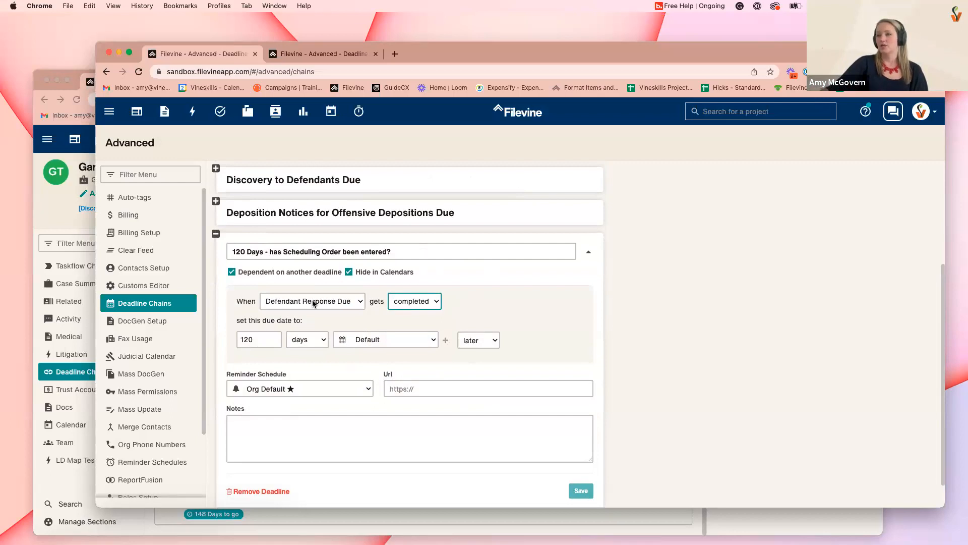
Step: Turn off Hide in Calendars for the Deposition Notices for Offensive Depositions Due and 120 Days scheduling order deadlines
left_click(216, 202)
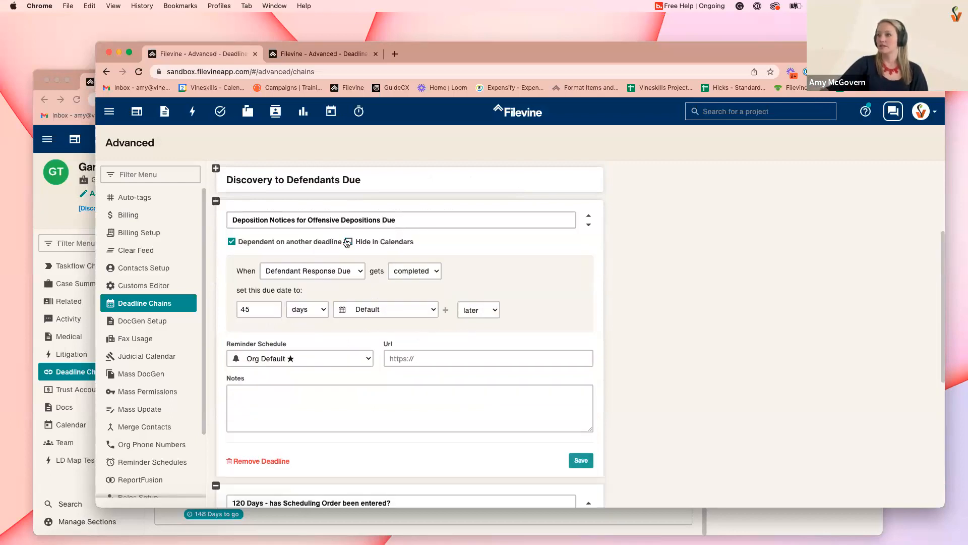
scroll(383, 292, "down", 5)
left_click(348, 323)
left_click(349, 322)
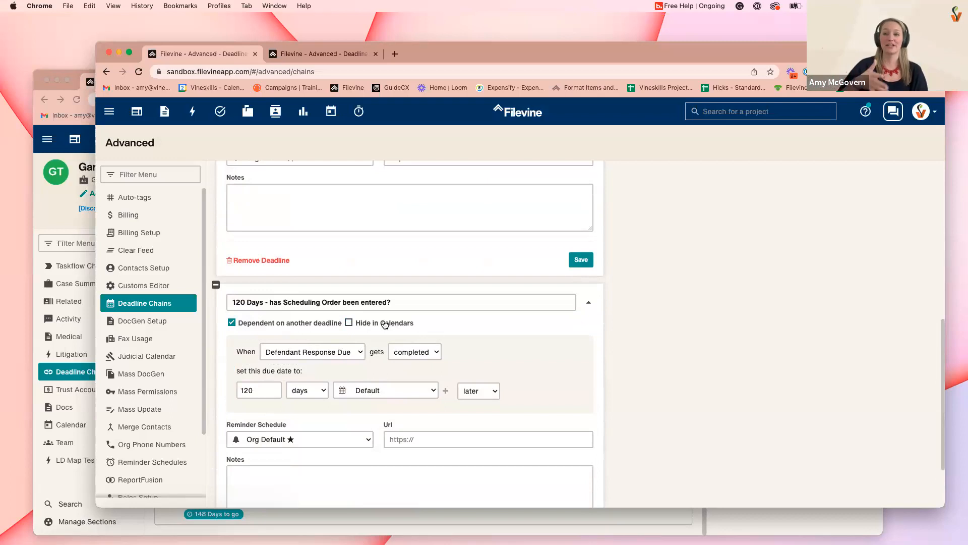
Step: Turn Hide in Calendars back on for the "120 Days - has Scheduling Order been entered?" deadline and look over the Service chain
left_click(349, 323)
scroll(391, 313, "up", 3)
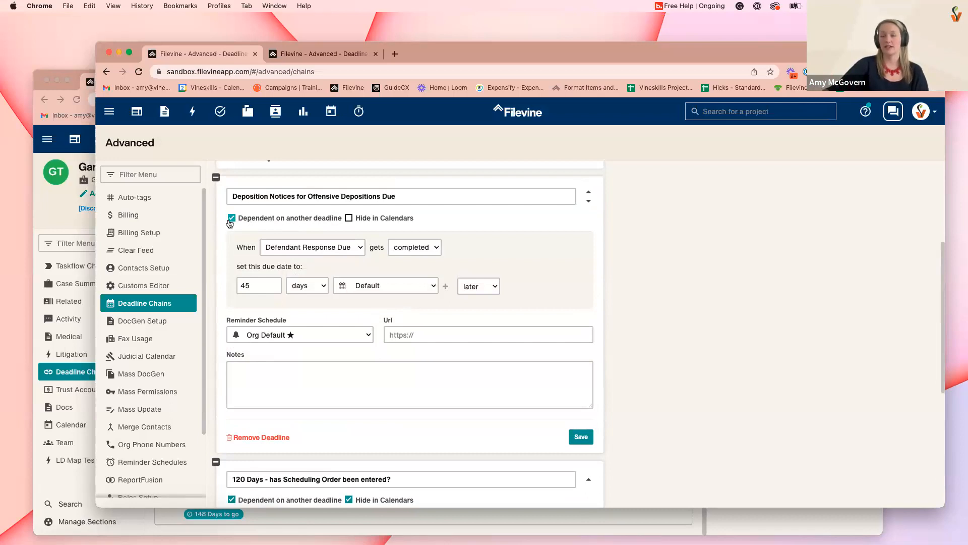
scroll(242, 247, "up", 5)
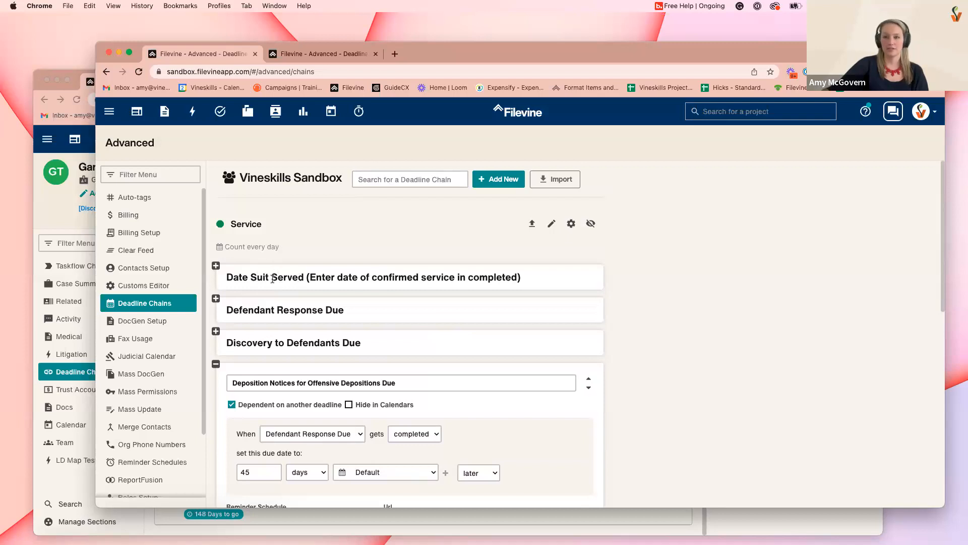
scroll(309, 277, "down", 5)
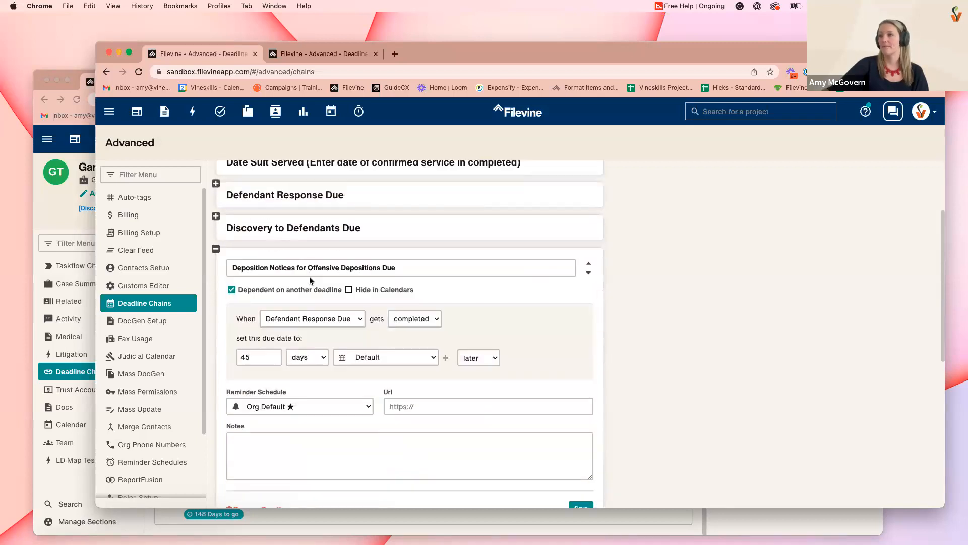
Step: Review which deadlines and trigger events the Deposition Notices for Offensive Depositions Due deadline can depend on
left_click(348, 264)
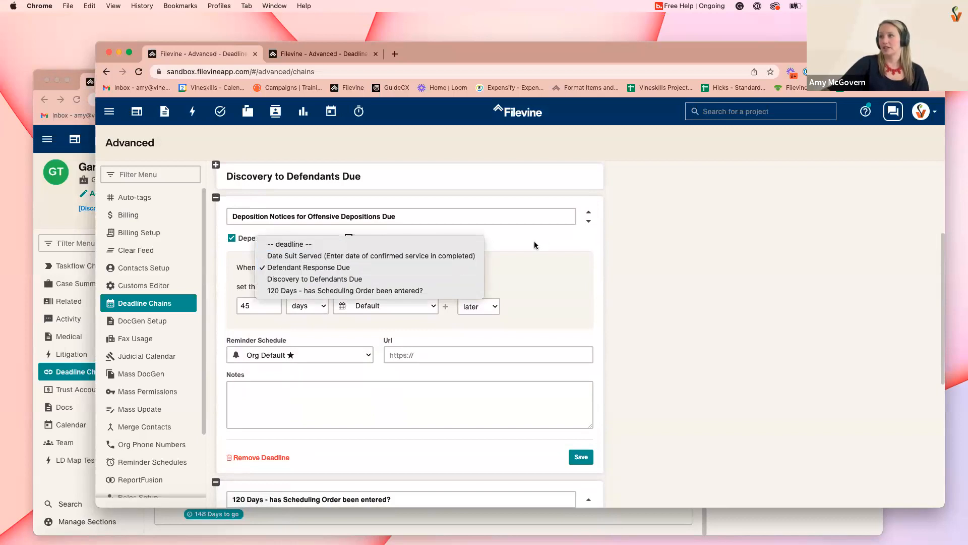
left_click(505, 245)
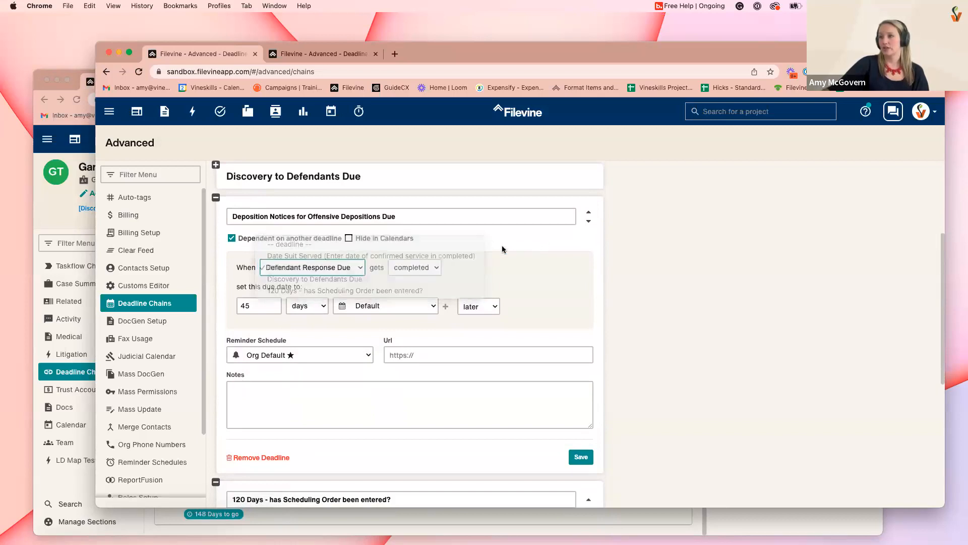
left_click(421, 268)
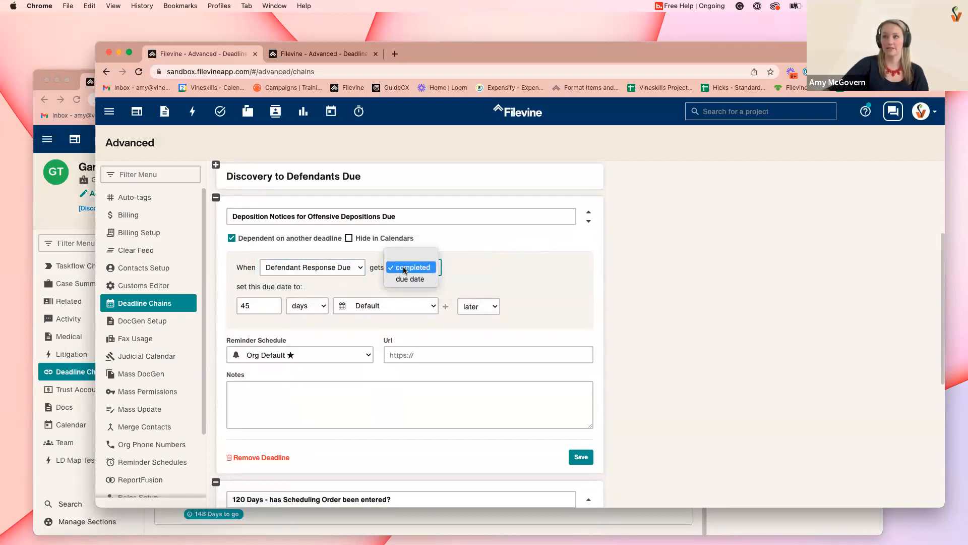
left_click(502, 269)
scroll(279, 254, "down", 2)
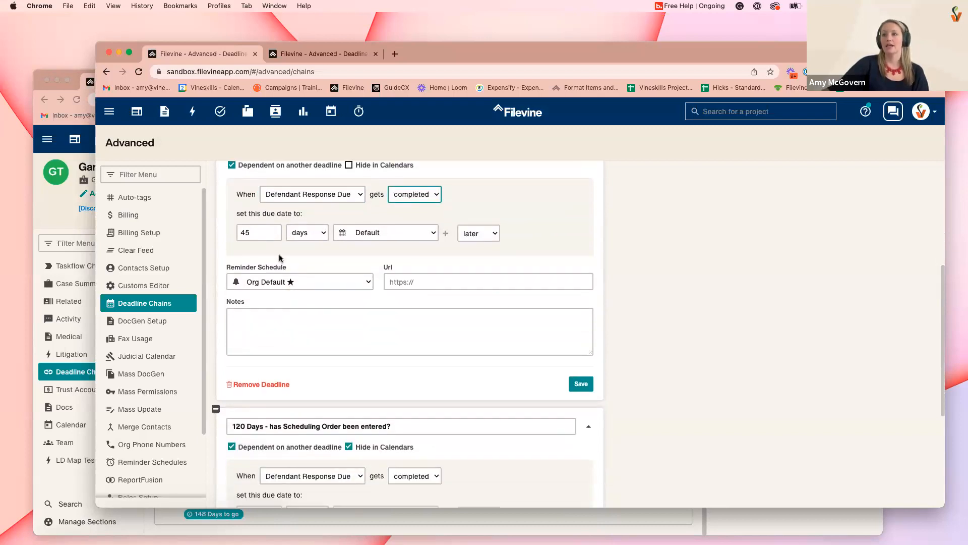
Step: Review the time unit, counting calendar and later or earlier options for the Deposition Notices deadline's due date
left_click(317, 256)
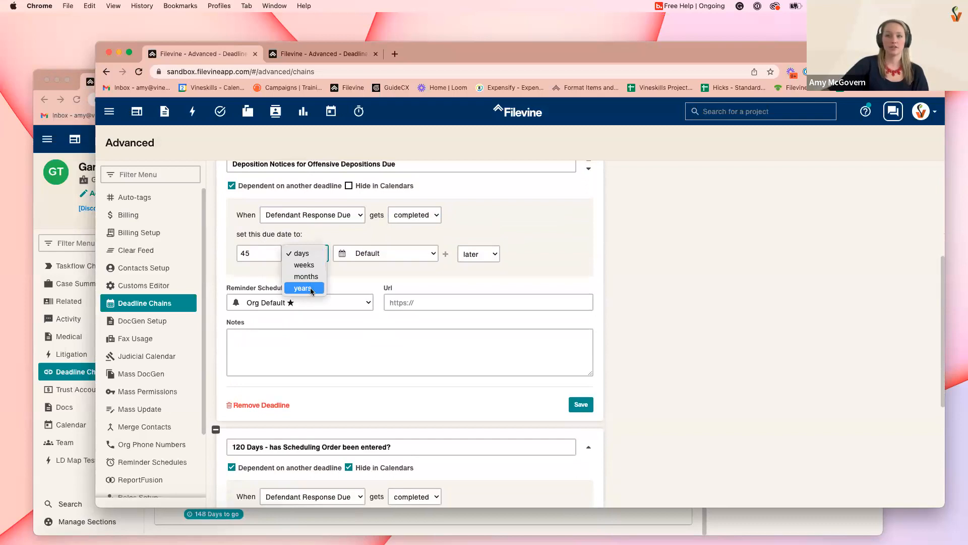
left_click(303, 253)
left_click(371, 254)
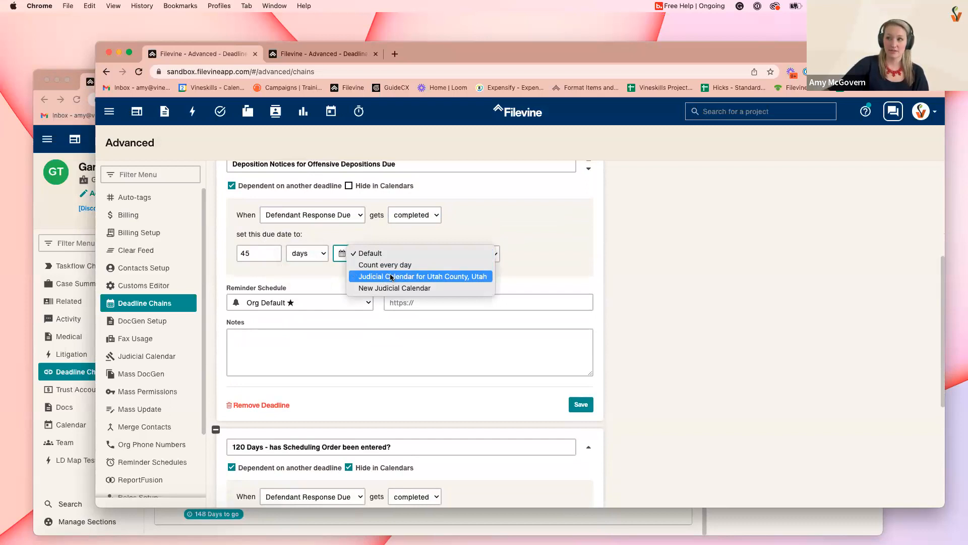
left_click(388, 234)
left_click(492, 254)
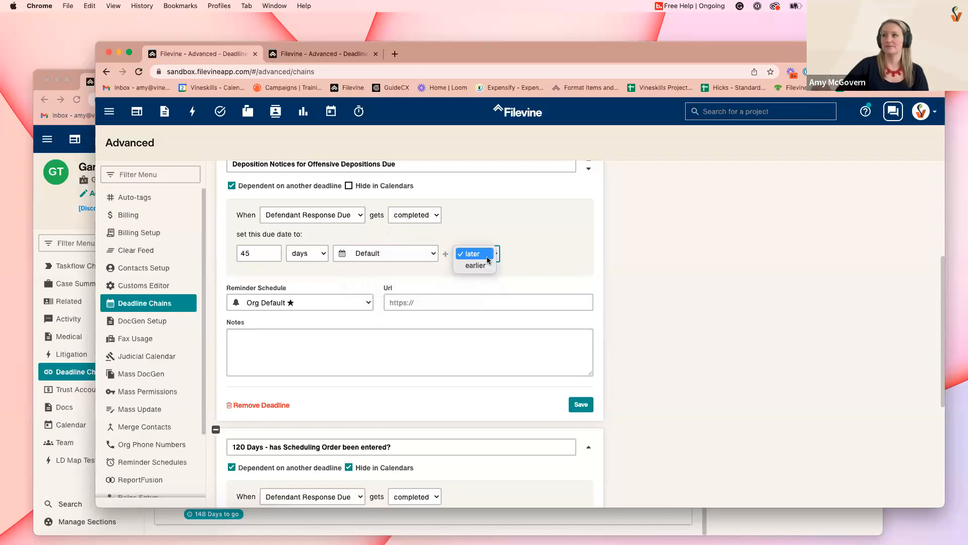
left_click(488, 256)
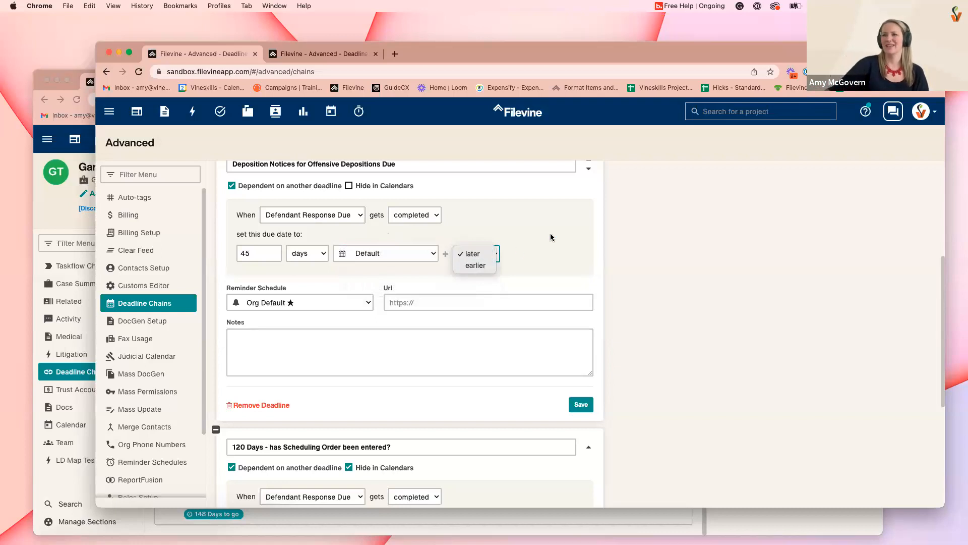
Step: Review the reminder schedules available for the Deposition Notices deadline, keeping Org Default selected
left_click(349, 304)
left_click(356, 284)
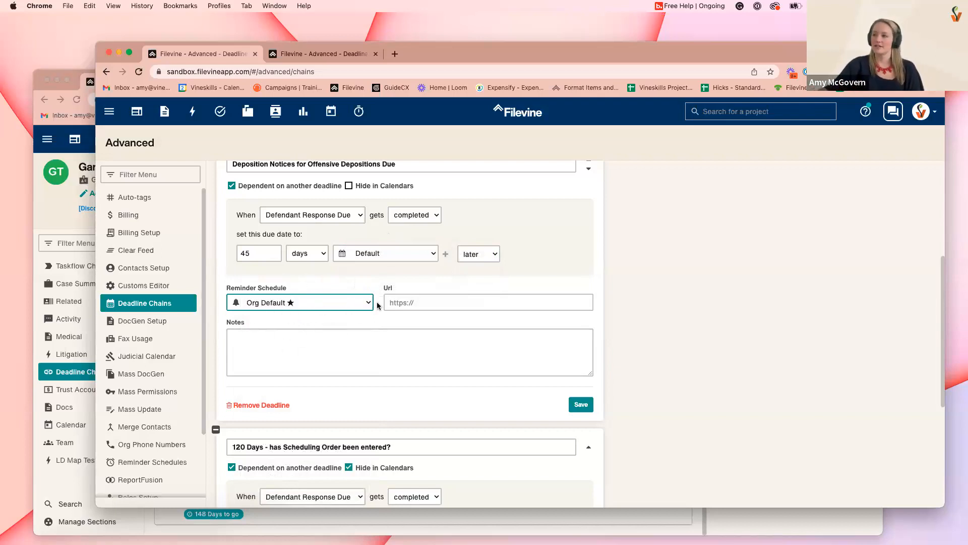
scroll(283, 333, "up", 2)
left_click(292, 356)
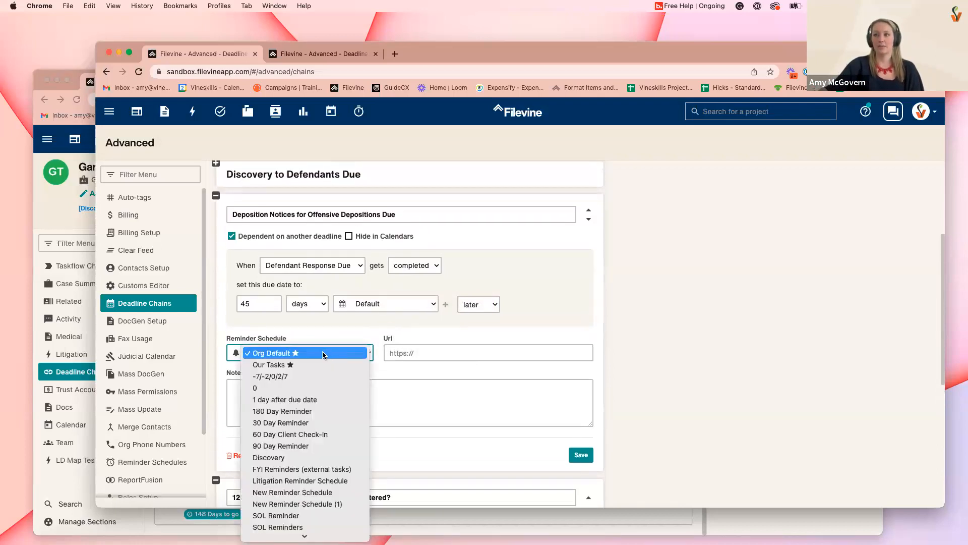
left_click(281, 353)
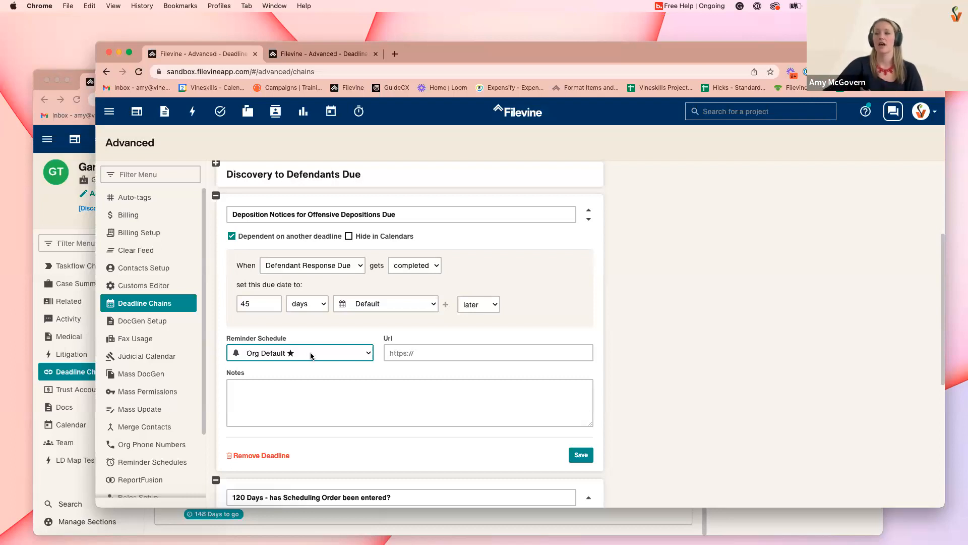
Step: Open the Reminder Schedules setup and examine the -7/-2/0/2/7 schedule and the list of other schedules
scroll(311, 355, "up", 2)
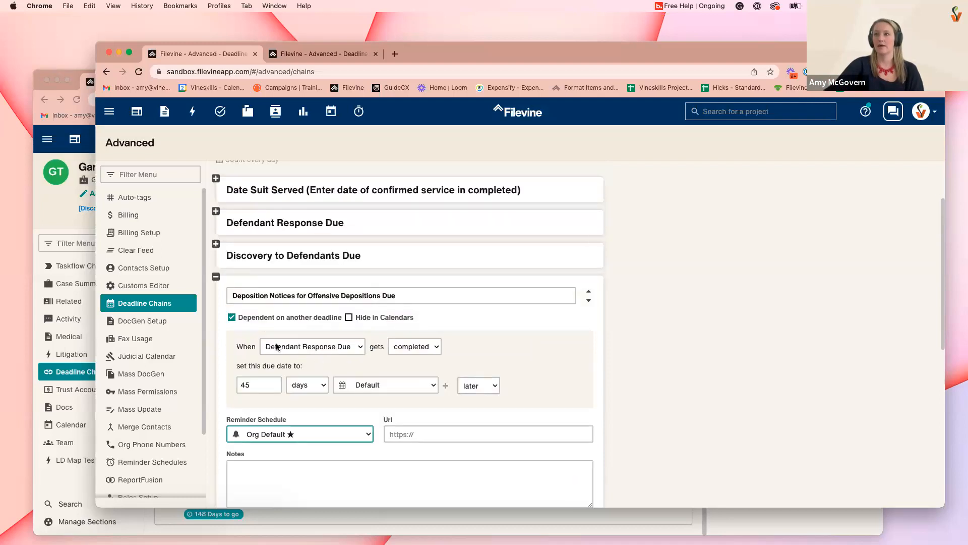
scroll(152, 378, "down", 2)
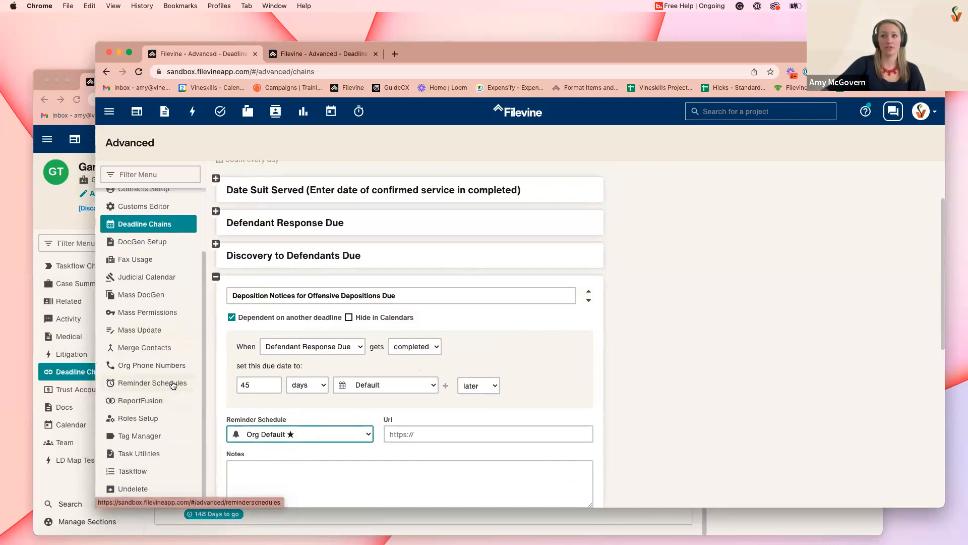
right_click(151, 384)
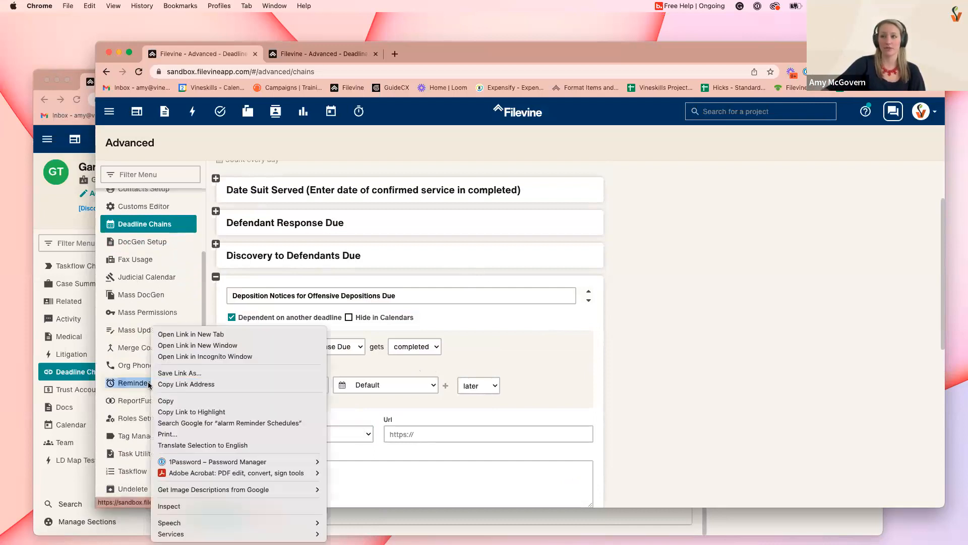
left_click(140, 387)
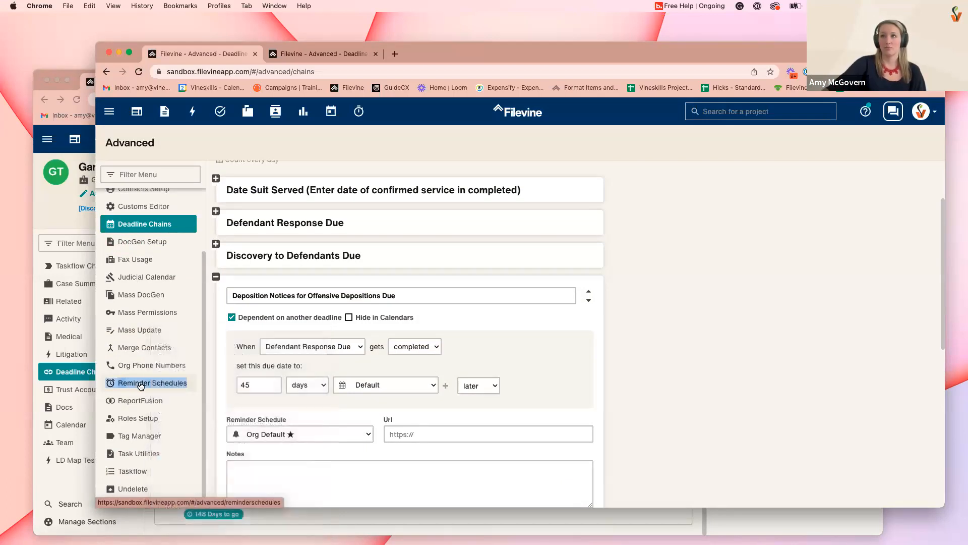
left_click(141, 387)
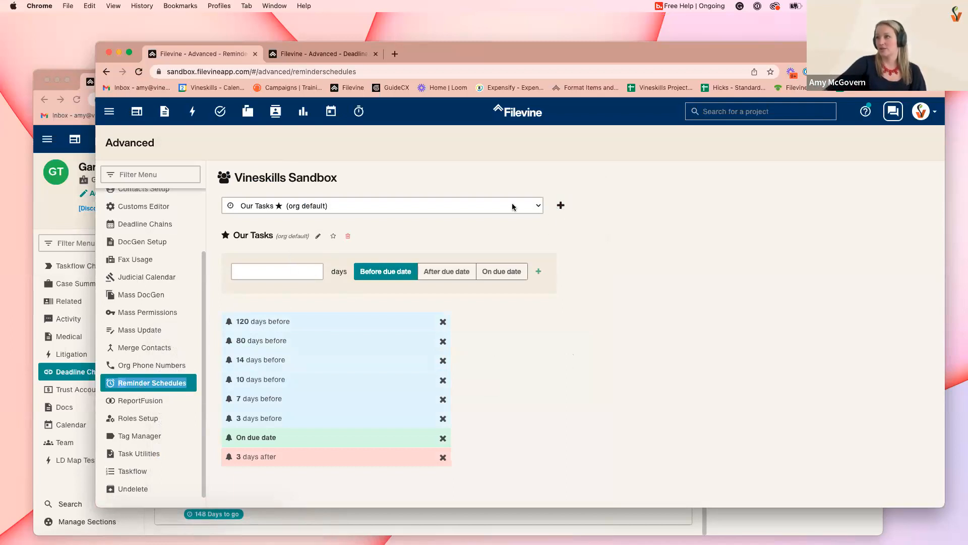
left_click(527, 207)
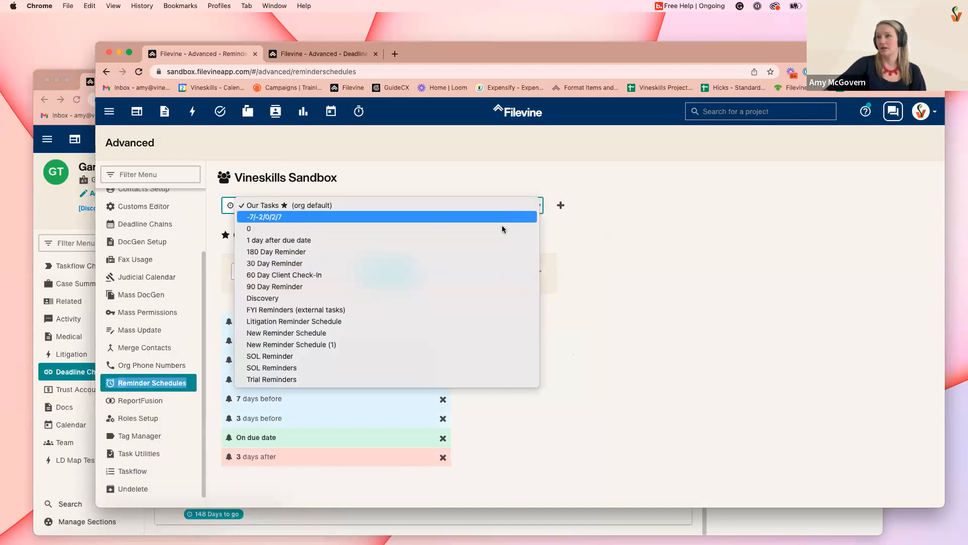
left_click(268, 220)
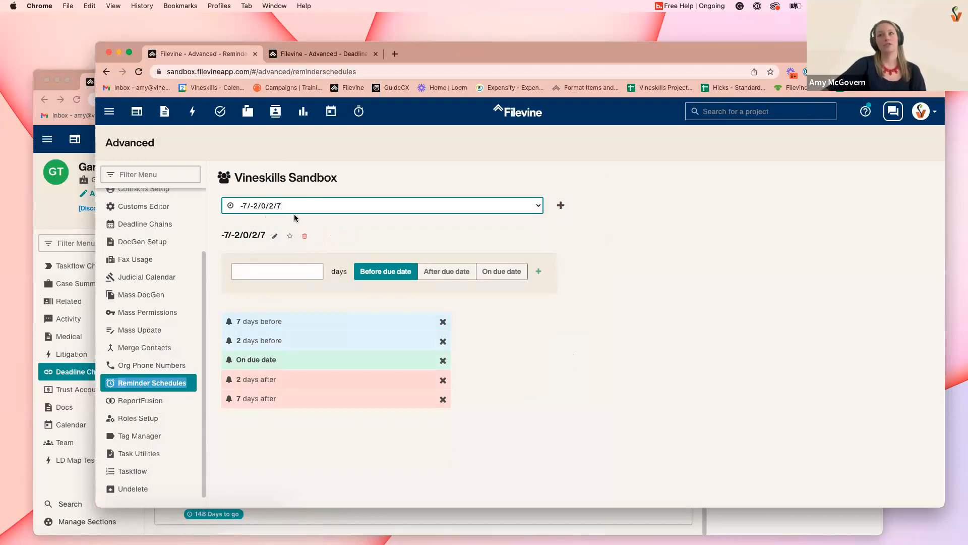
left_click(317, 210)
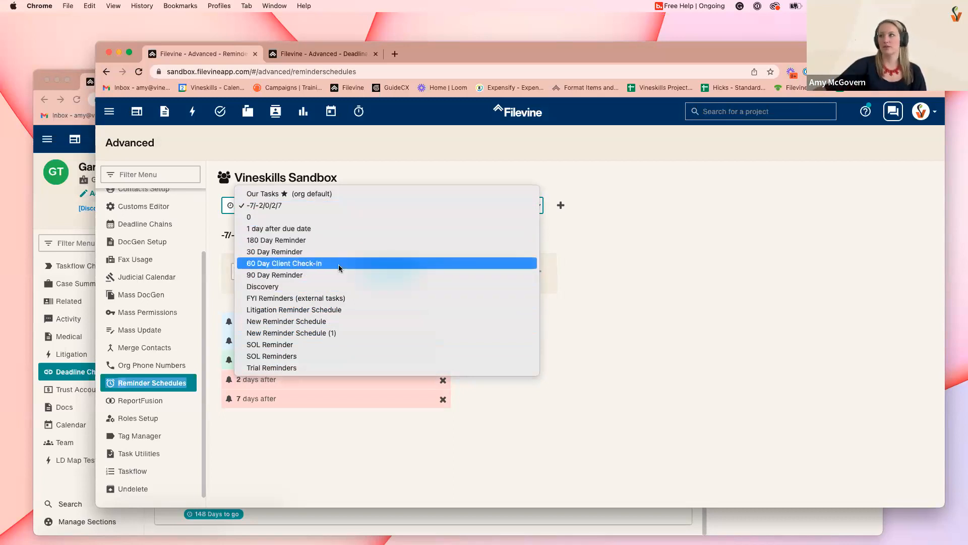
left_click(692, 293)
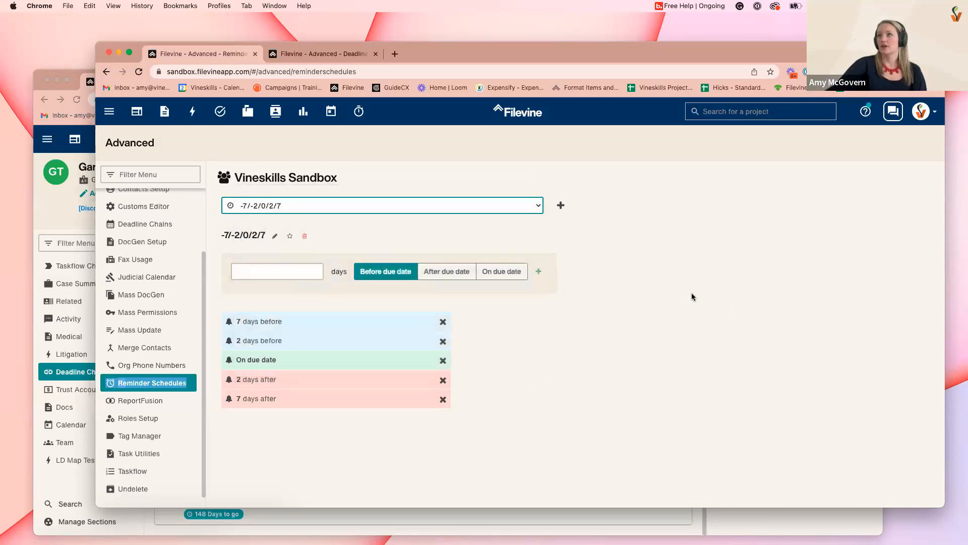
Step: Return to the Service deadline chain and set the Defendant Response Due deadline's reminder schedule to 0
left_click(302, 55)
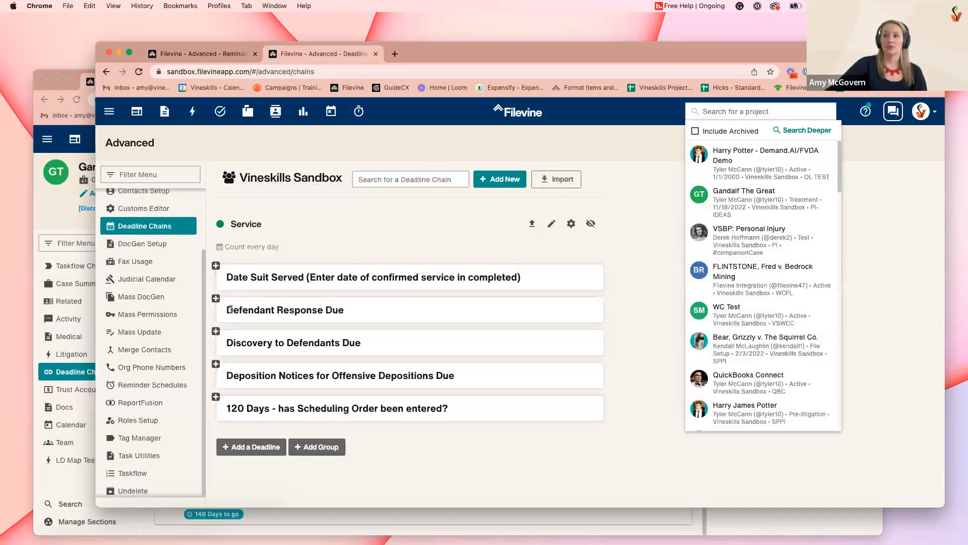
left_click(216, 299)
left_click(282, 303)
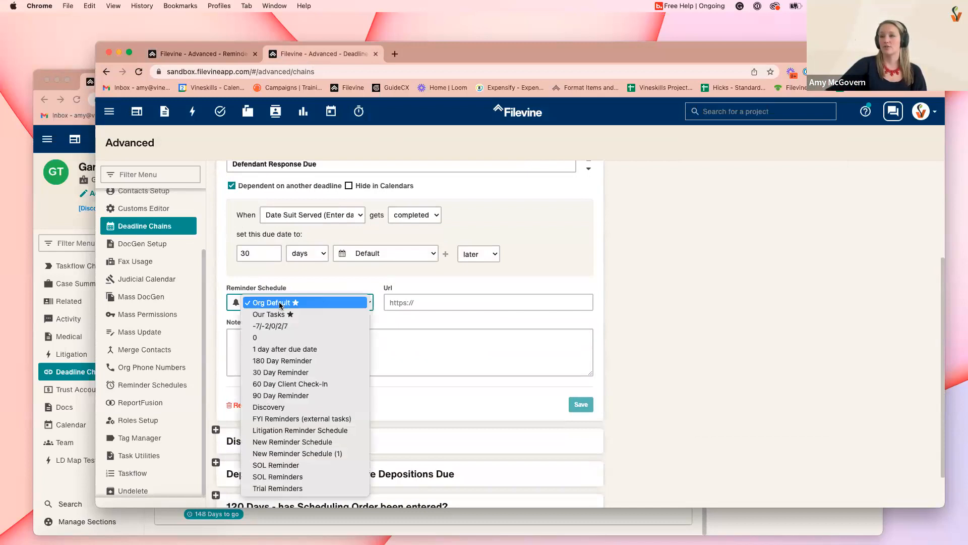
left_click(283, 336)
scroll(295, 312, "up", 3)
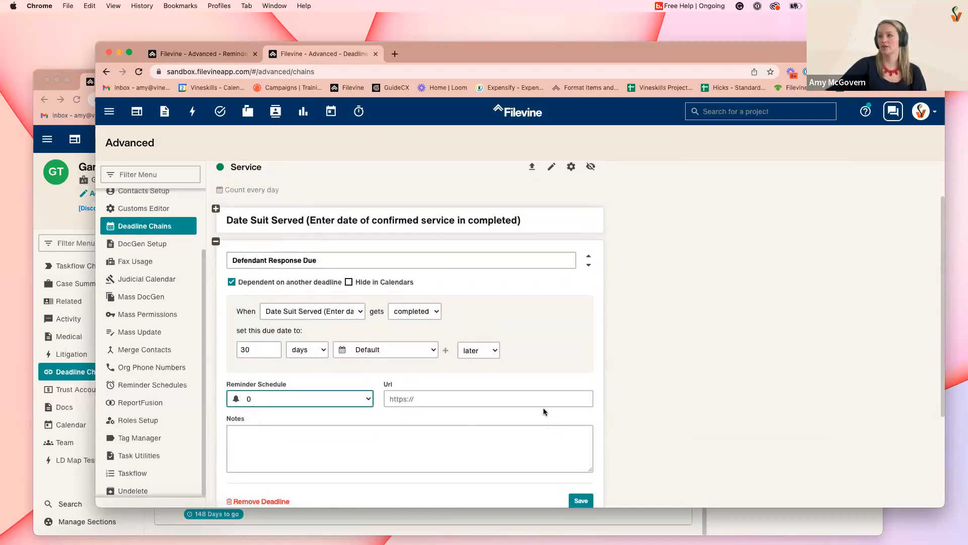
left_click(216, 243)
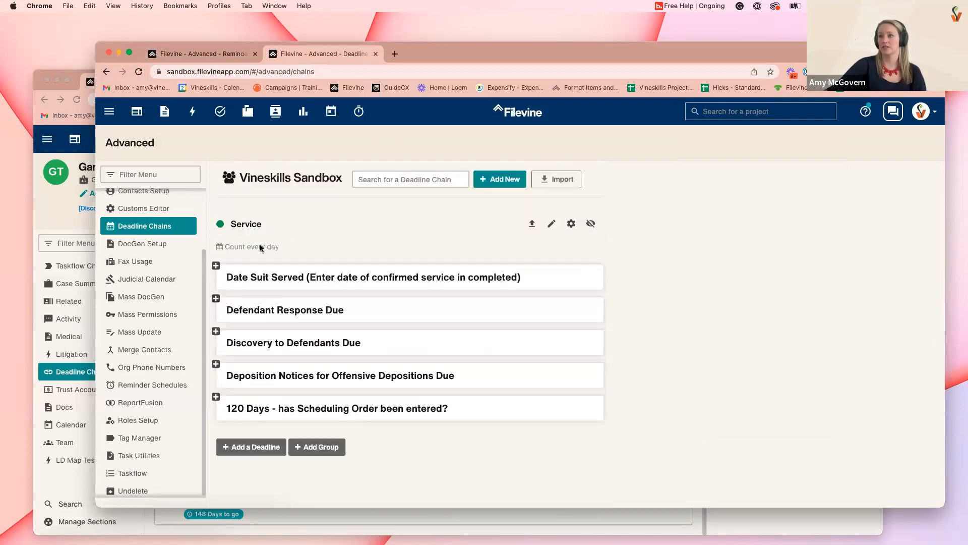
Step: Reopen the Defendant Response Due deadline to check its selected reminder schedule, and collapse it again
left_click(216, 298)
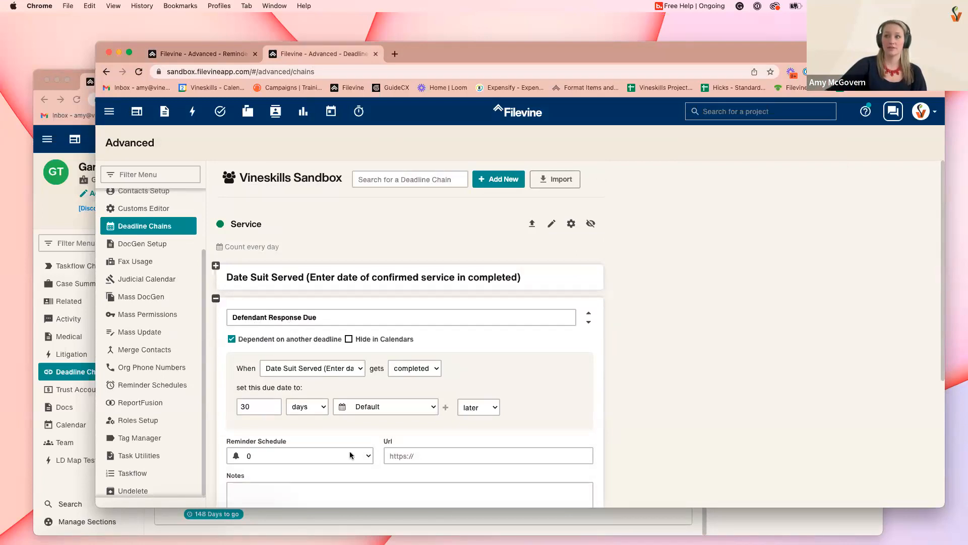
left_click(289, 457)
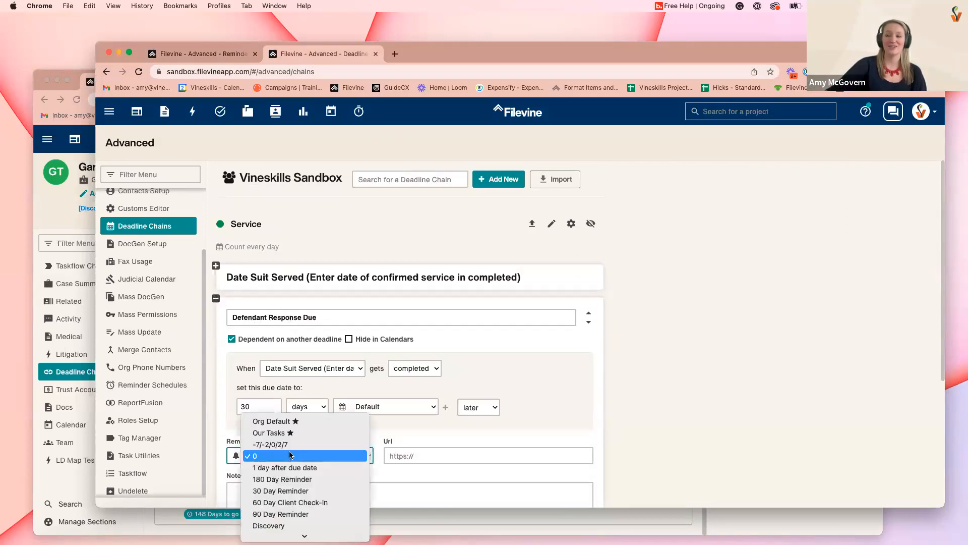
left_click(287, 456)
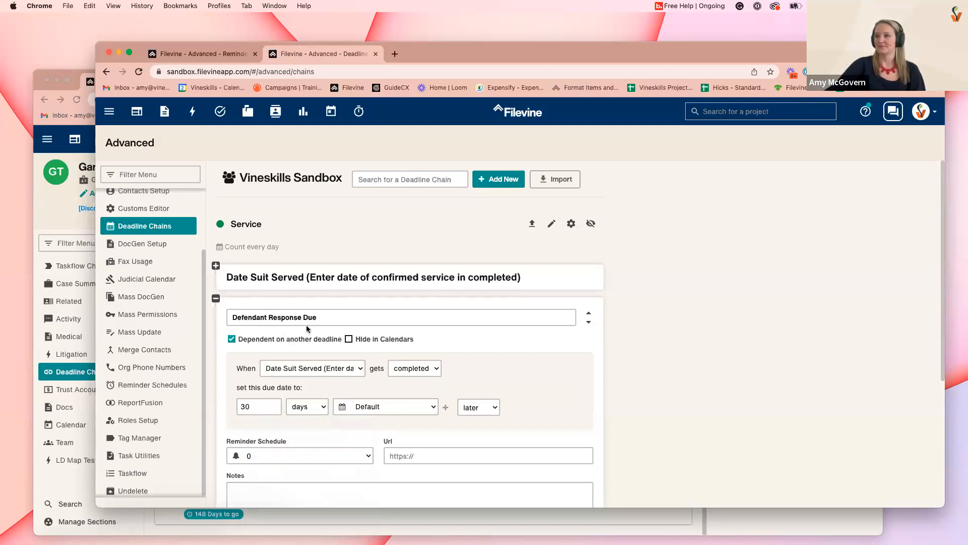
left_click(216, 299)
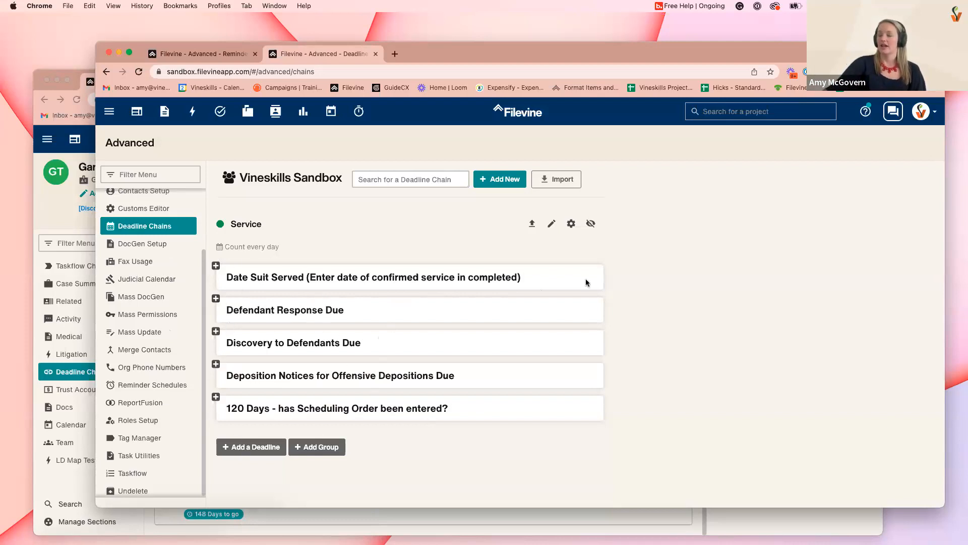
Step: Deactivate the Service deadline chain and make it available for use in projects again
left_click(591, 223)
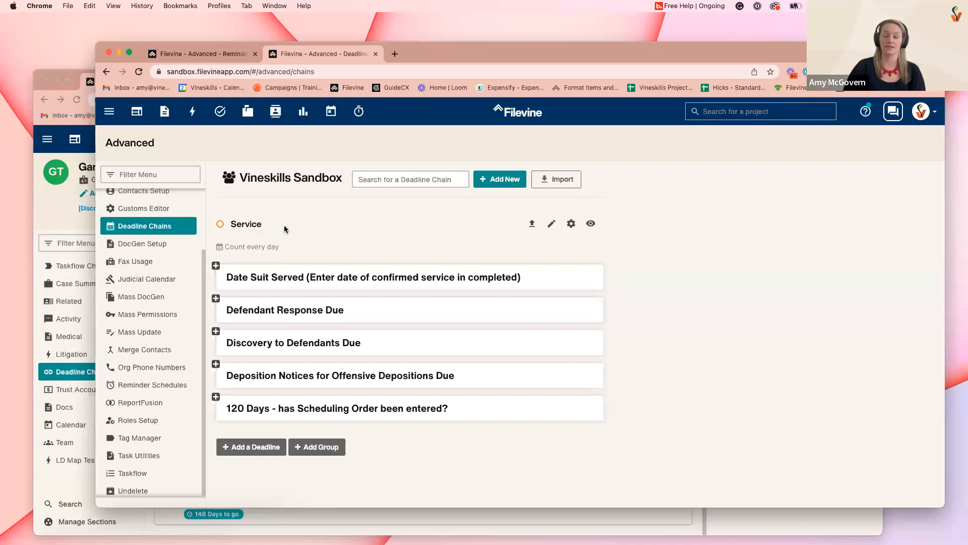
left_click(591, 224)
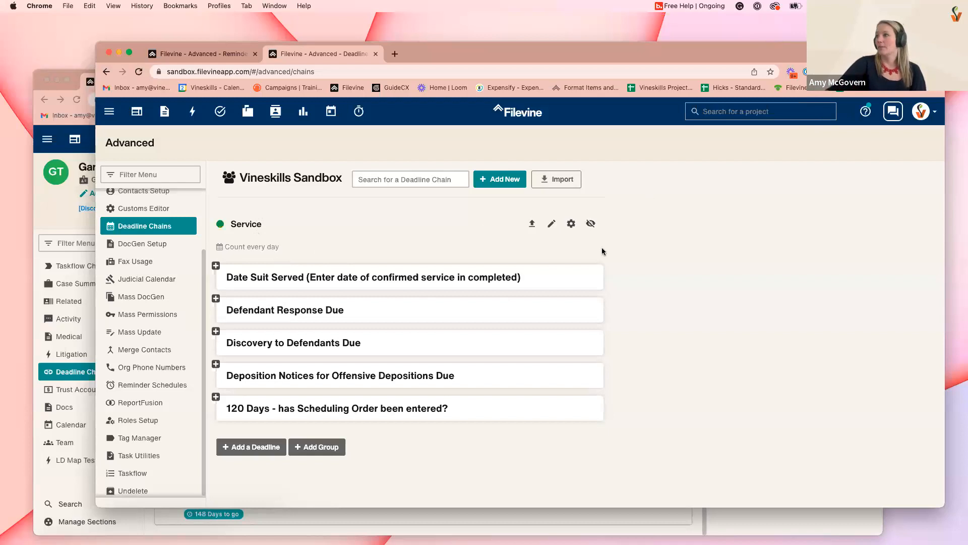
Step: Add a new group at the end of the Service chain and create a new deadline inside it
left_click(326, 449)
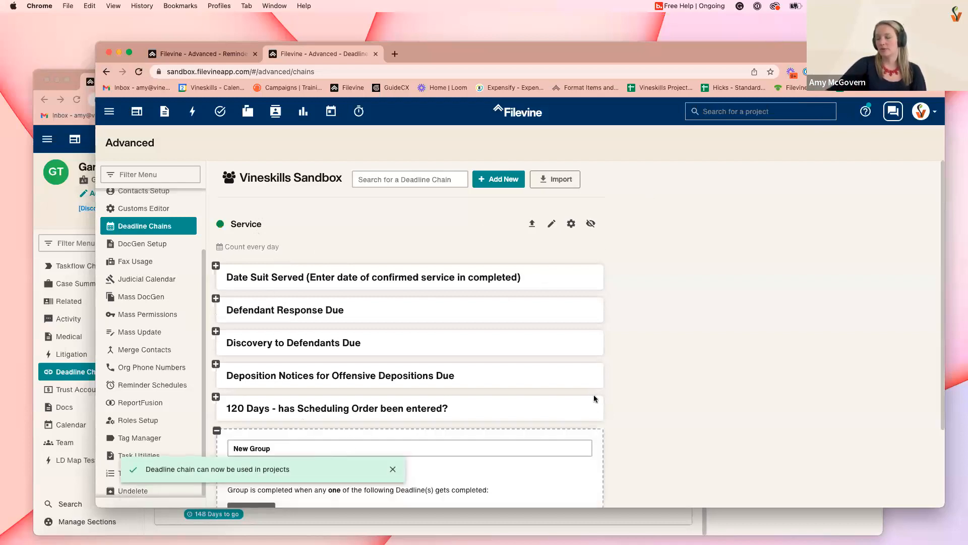
scroll(589, 391, "down", 3)
left_click(251, 410)
scroll(385, 404, "down", 3)
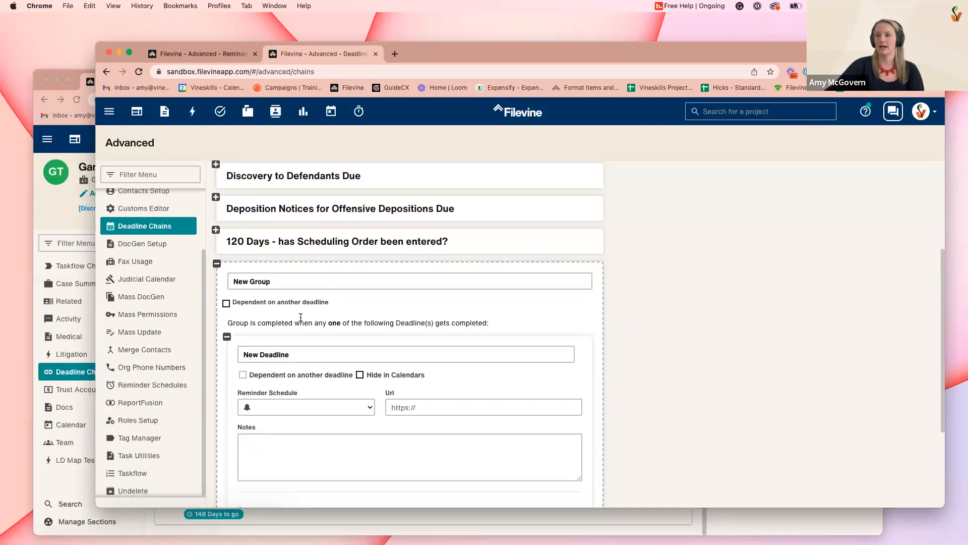
Step: Collapse the new group's first deadline, add a second deadline to the group, and collapse that one too
scroll(307, 350, "down", 1)
scroll(311, 351, "down", 1)
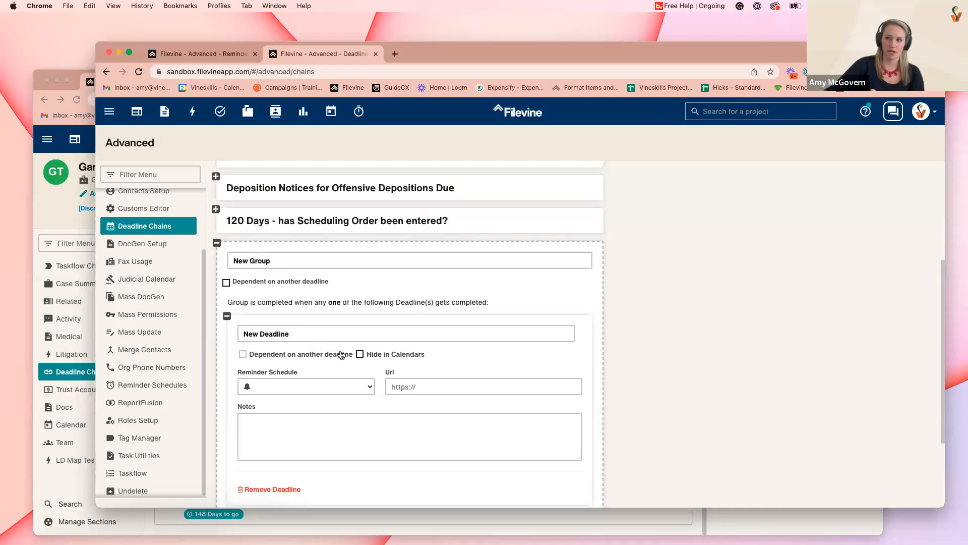
scroll(342, 355, "down", 3)
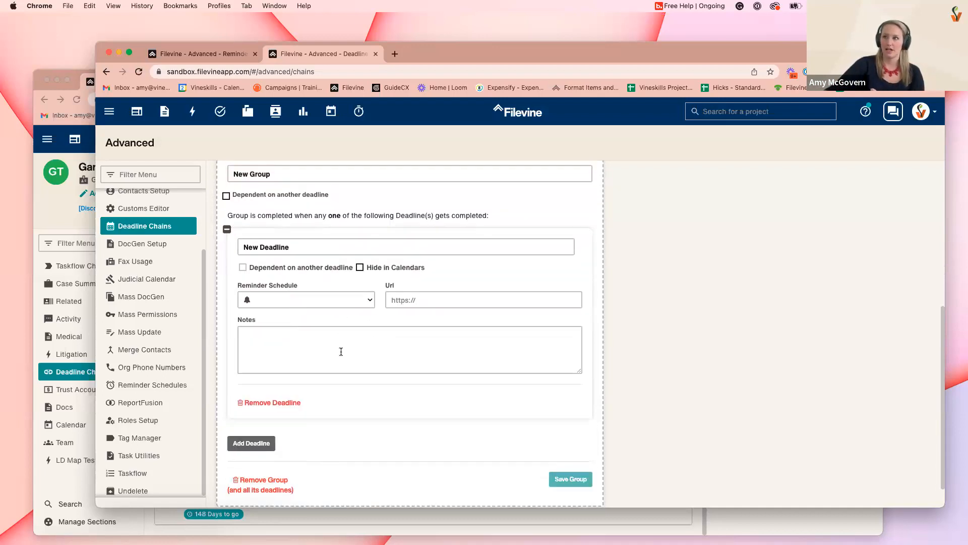
left_click(227, 224)
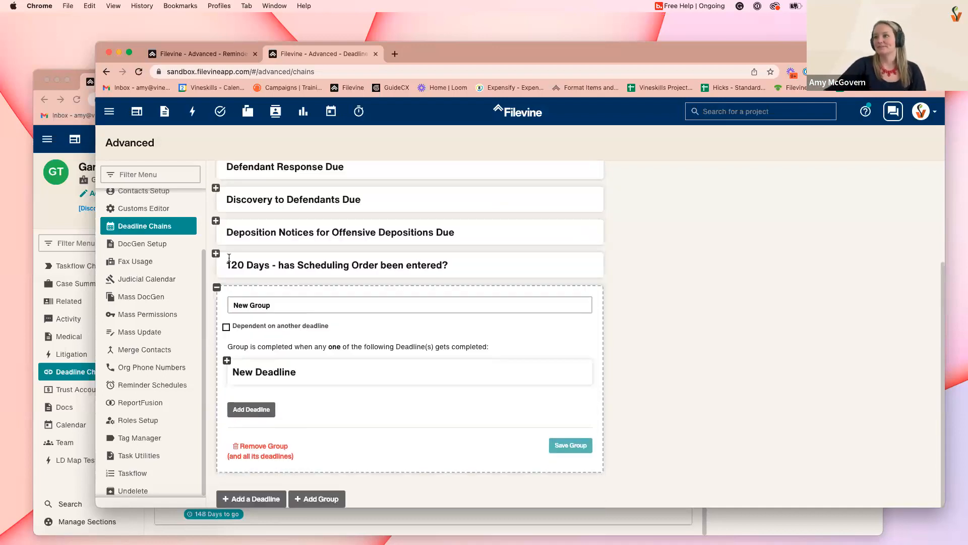
left_click(247, 414)
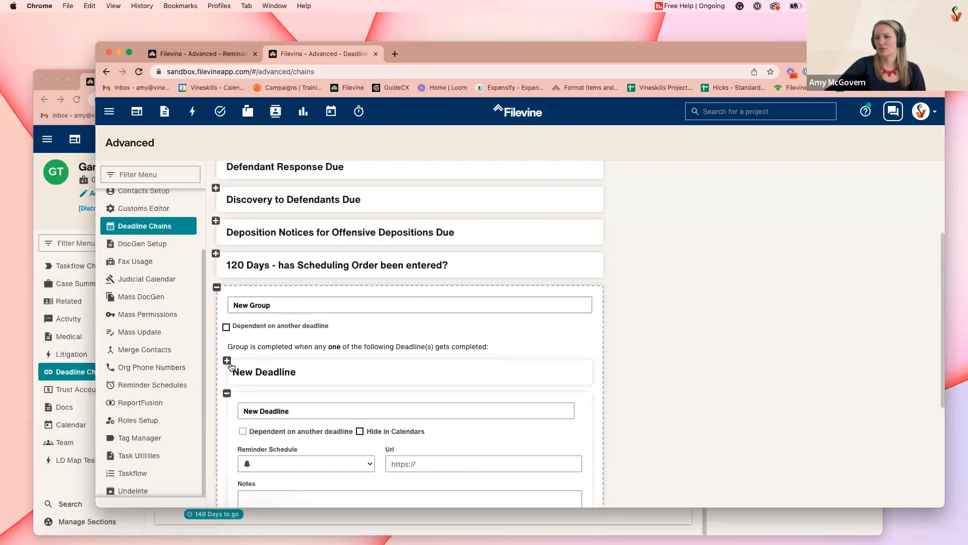
scroll(258, 335, "down", 1)
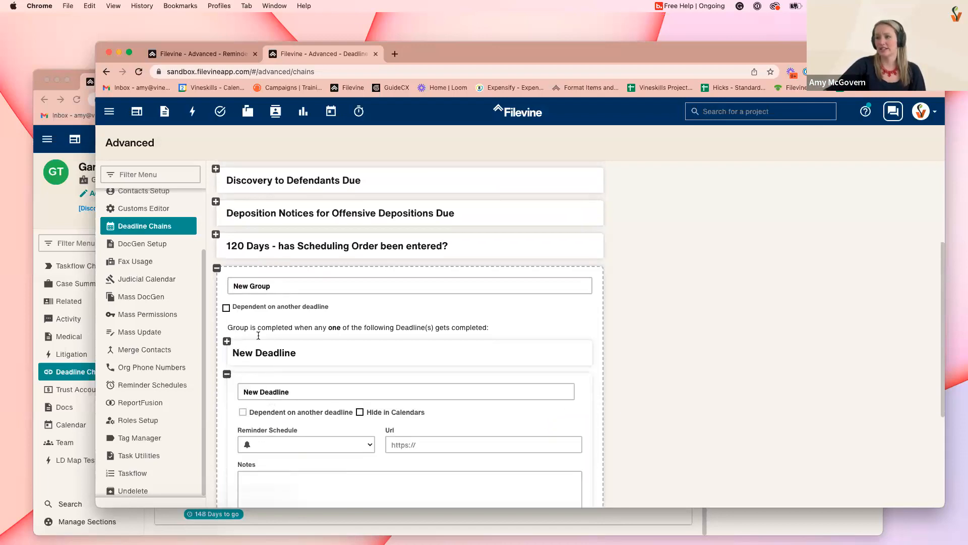
left_click(297, 392)
left_click(227, 374)
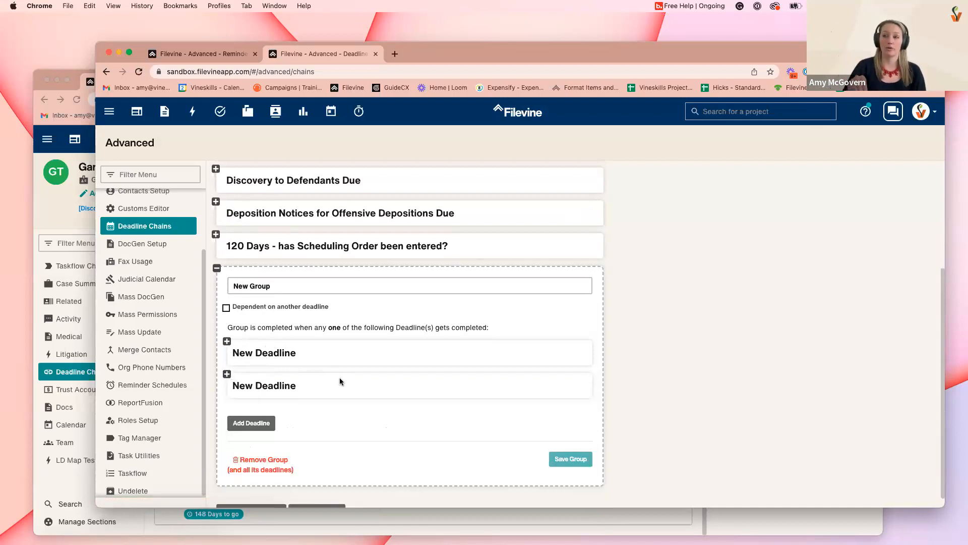
Step: Remove the new group and all its deadlines from the Service chain
left_click(277, 460)
left_click(548, 218)
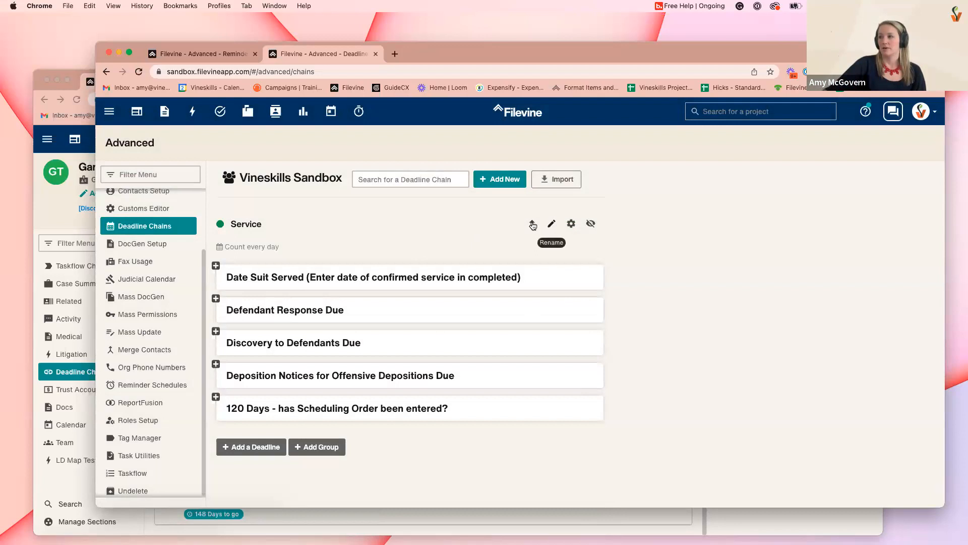
Step: Open the Service chain's settings to examine its name, jurisdiction, URL and notes fields, and close them without saving
left_click(572, 223)
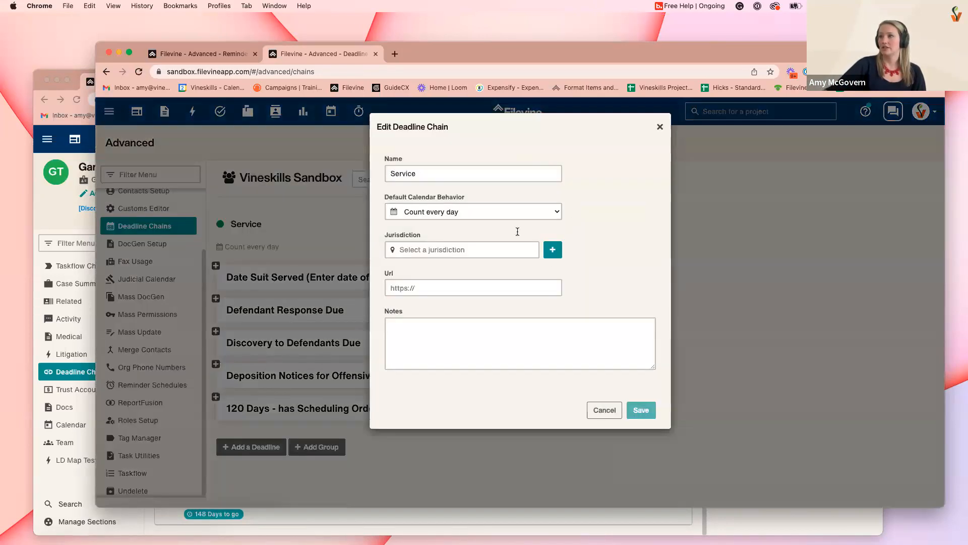
double_click(430, 177)
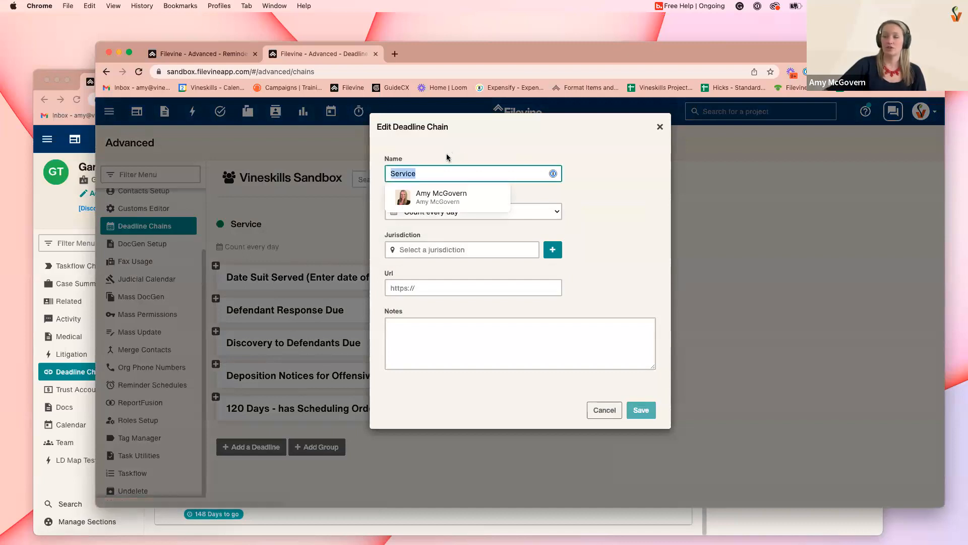
left_click(461, 150)
left_click(463, 249)
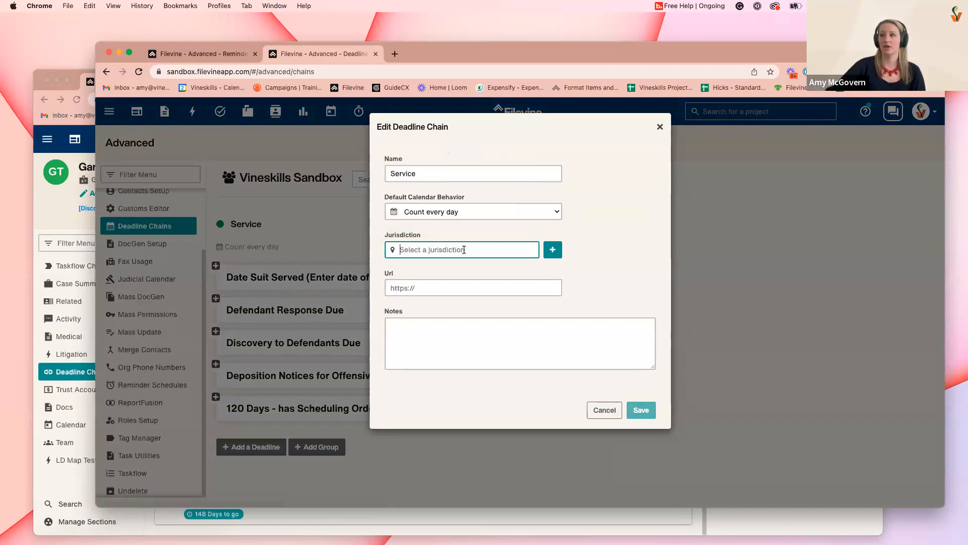
left_click(427, 288)
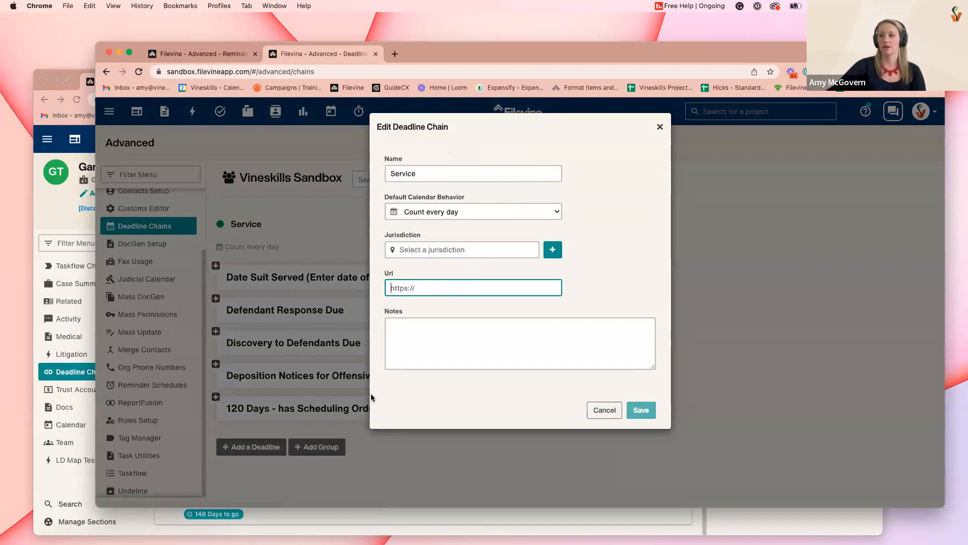
left_click(433, 350)
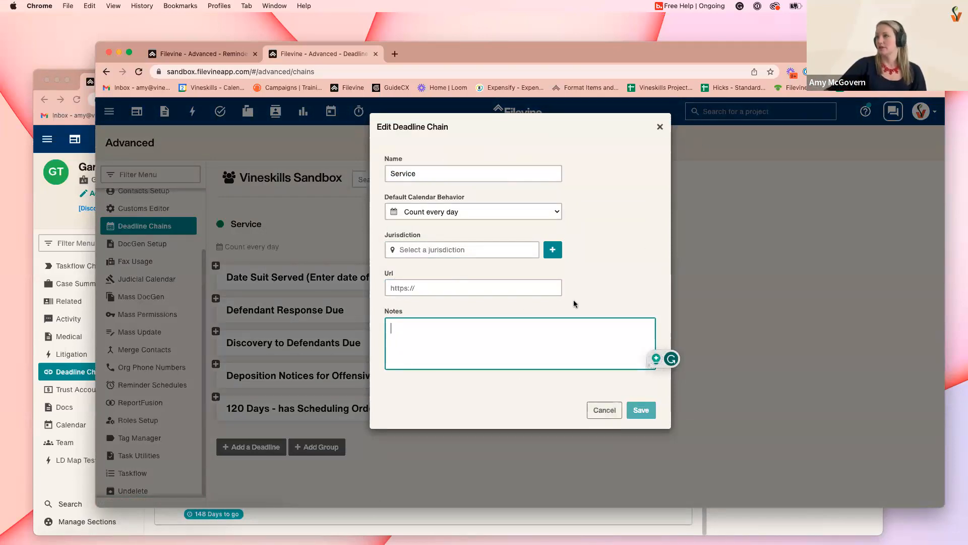
left_click(660, 127)
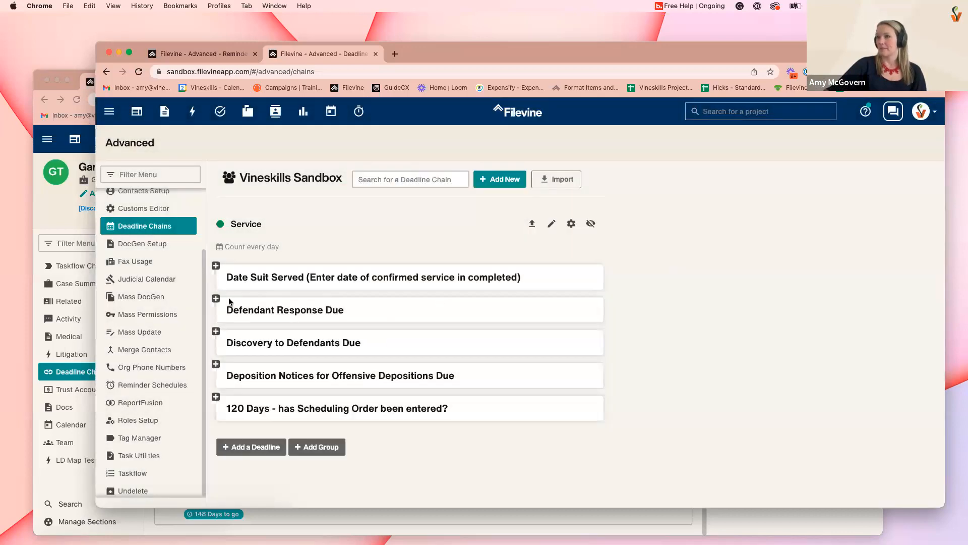
Step: Expand the Defendant Response Due deadline to examine its notes and reminder settings, and bring up the project's own deadline chain for comparison
left_click(229, 303)
scroll(280, 328, "down", 3)
left_click(281, 328)
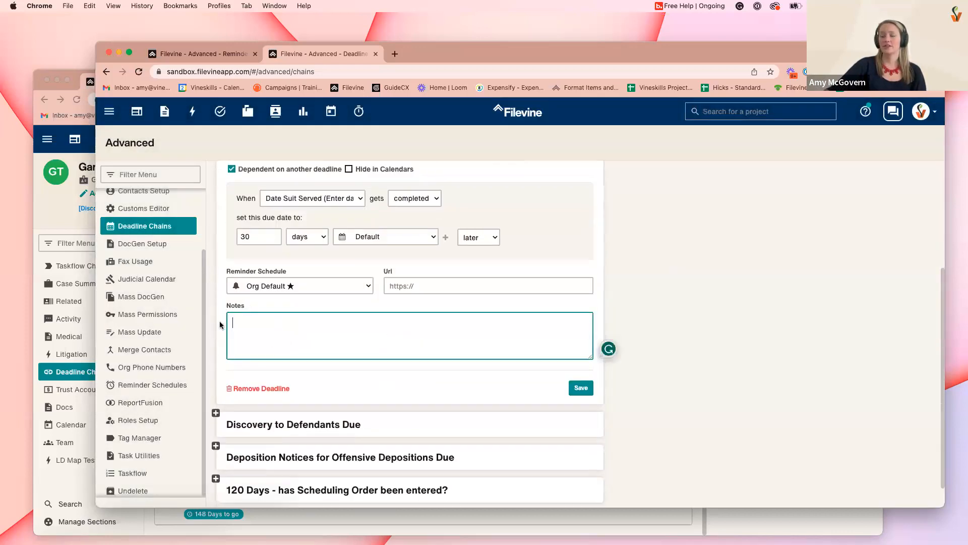
scroll(285, 339, "up", 2)
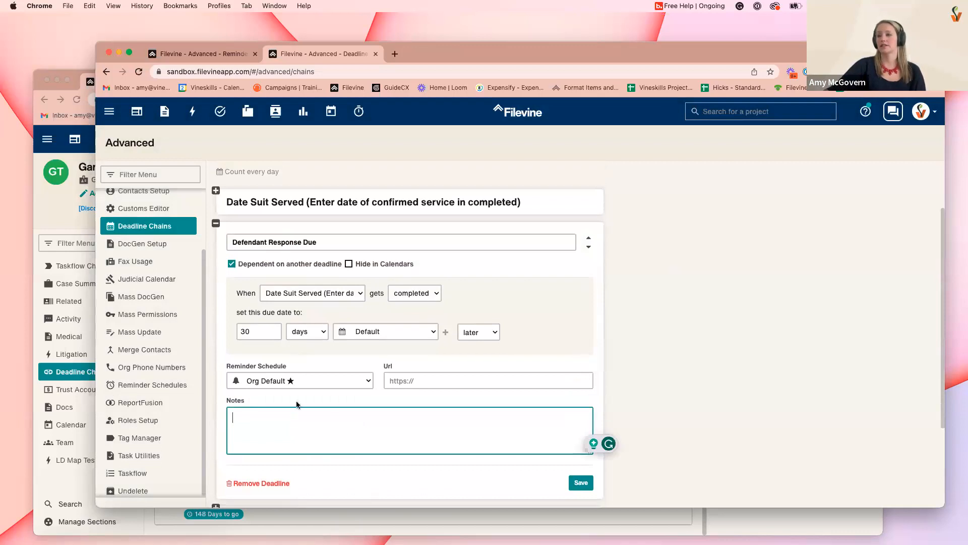
scroll(262, 404, "down", 1)
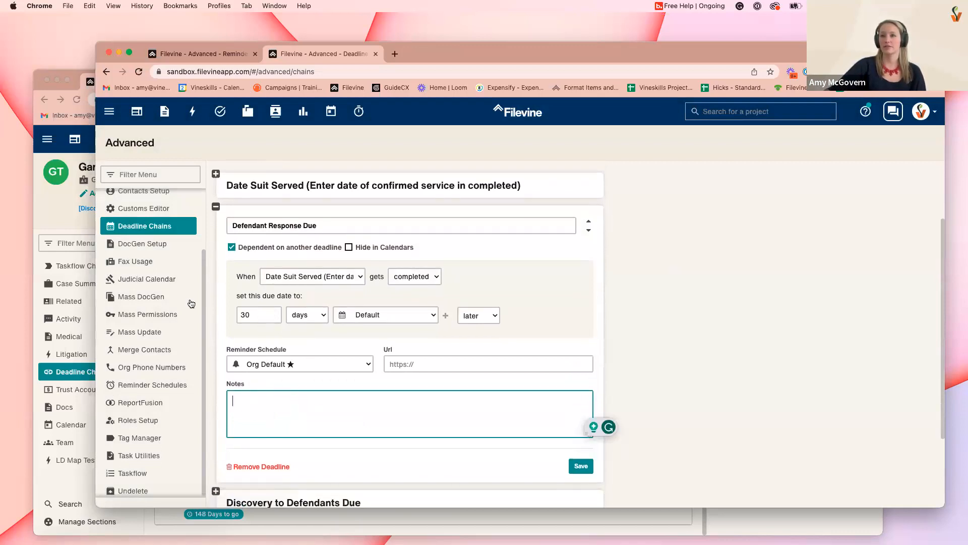
left_click(58, 224)
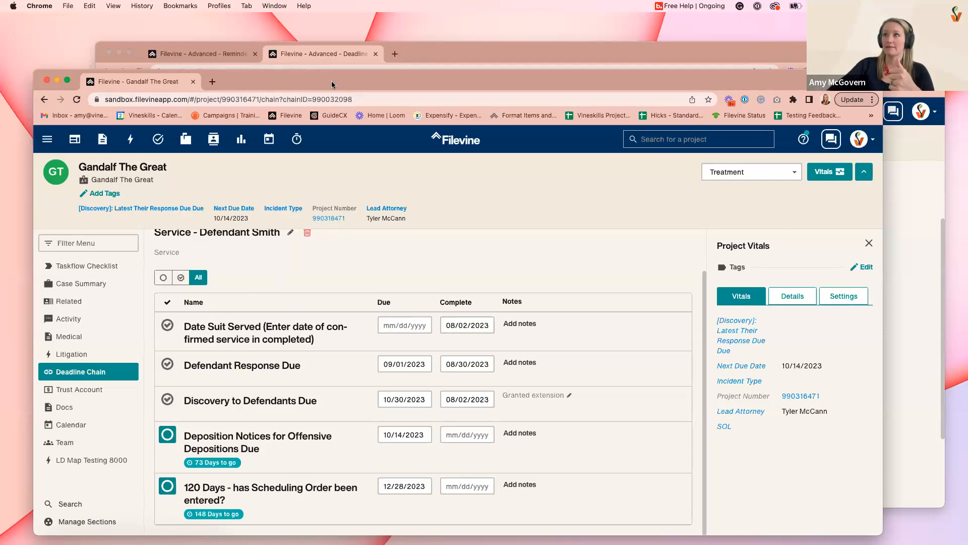
Step: Return to the Service chain setup and prefix the Defendant Response Due deadline's name with "Senior Paralegal:"
left_click(307, 56)
left_click(323, 219)
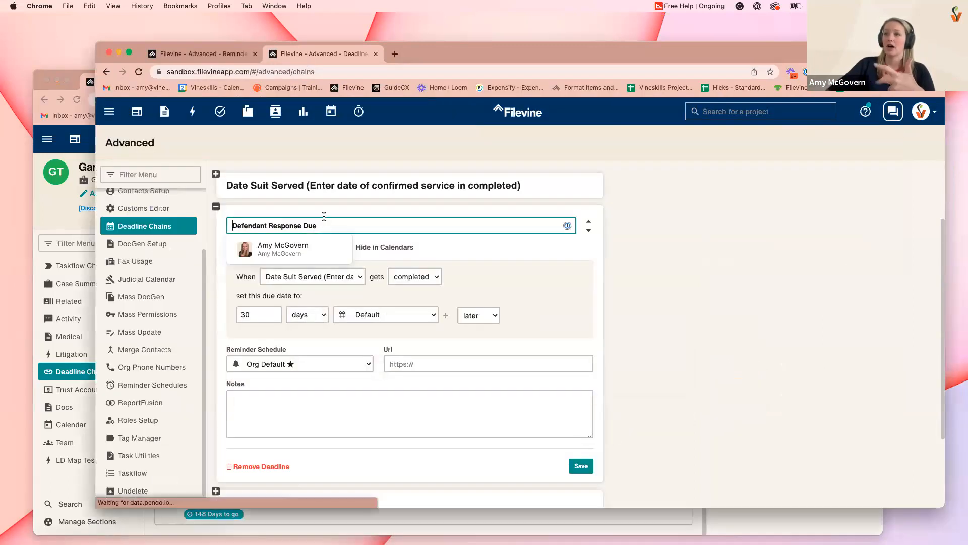
type("Paralegal")
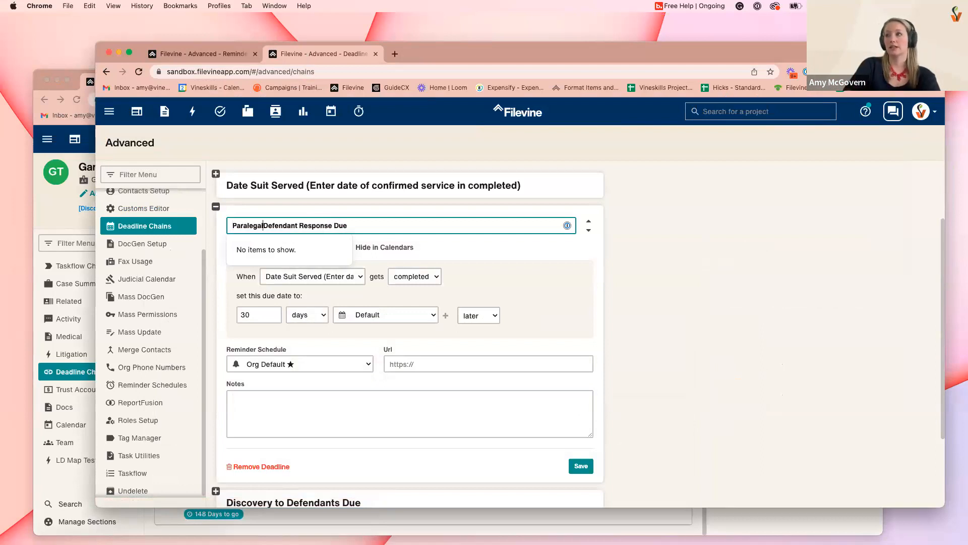
key("BackSpace")
key("BackSpace")
key("BackSpace")
key("BackSpace")
key("BackSpace")
key("BackSpace")
key("BackSpace")
key("BackSpace")
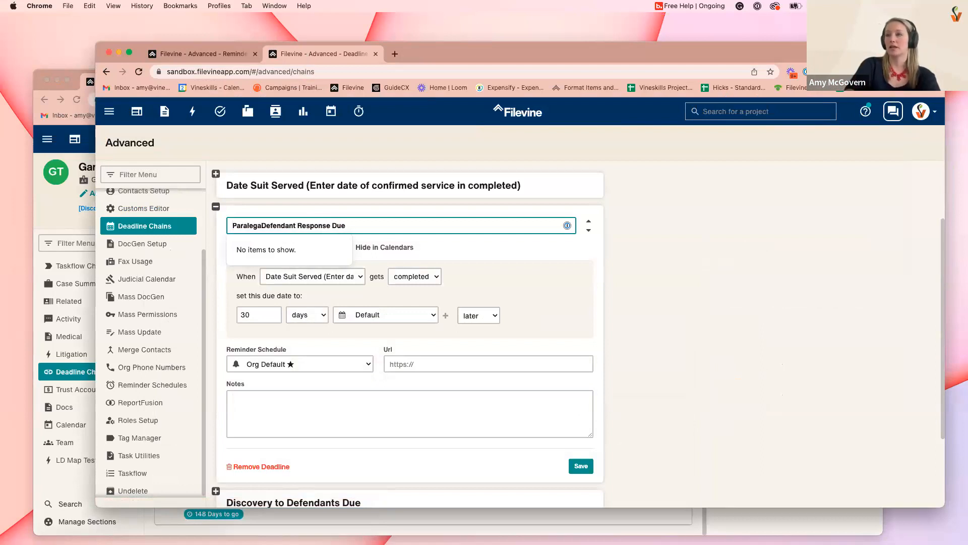
key("BackSpace")
type("Senior Par")
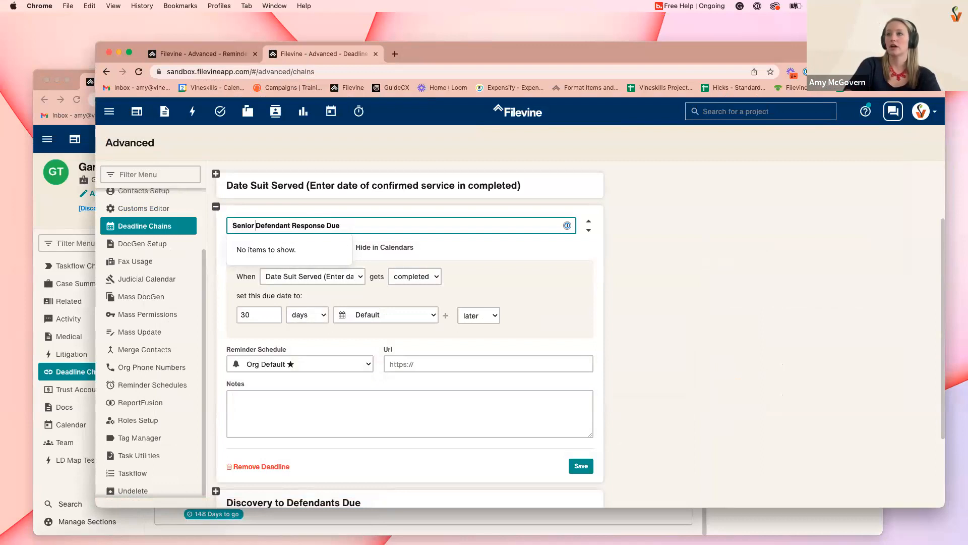
type("alegal:")
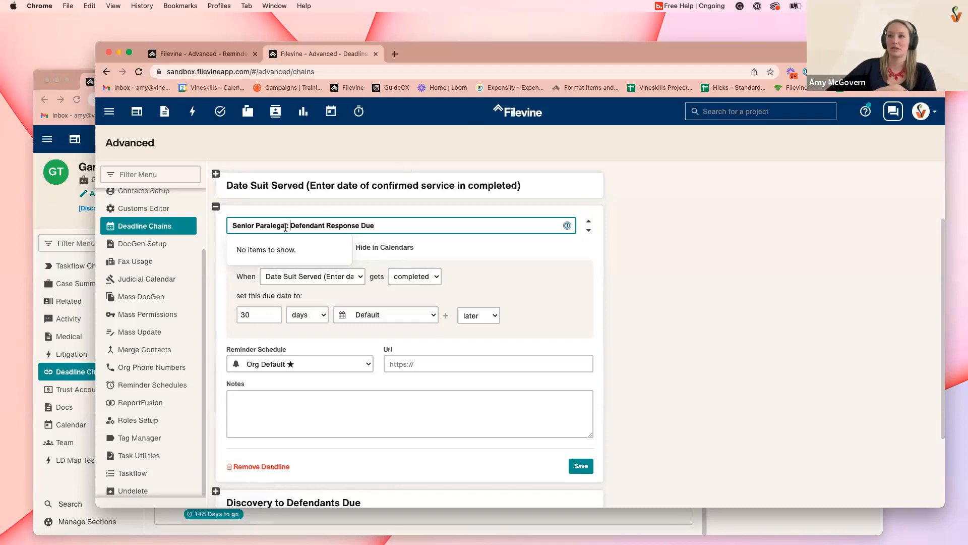
Step: Remove the "Senior Paralegal:" prefix from the deadline's name, leaving "Defendant Response Due"
left_click_drag(290, 226, 204, 227)
key("BackSpace")
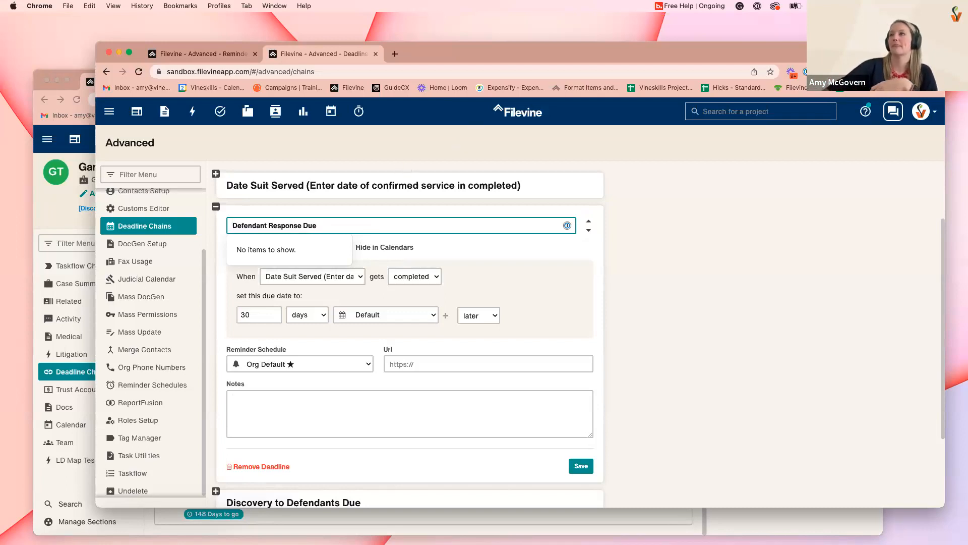
left_click(584, 151)
Step: Switch to the project window to review its Service deadline chain and the available project phases, keeping the current phase
left_click(52, 214)
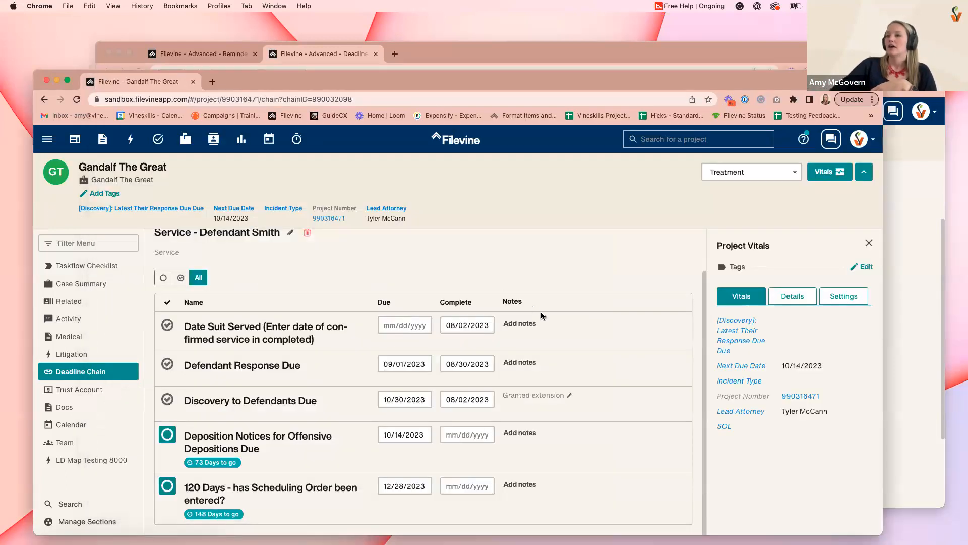
scroll(613, 352, "up", 1)
scroll(601, 341, "up", 1)
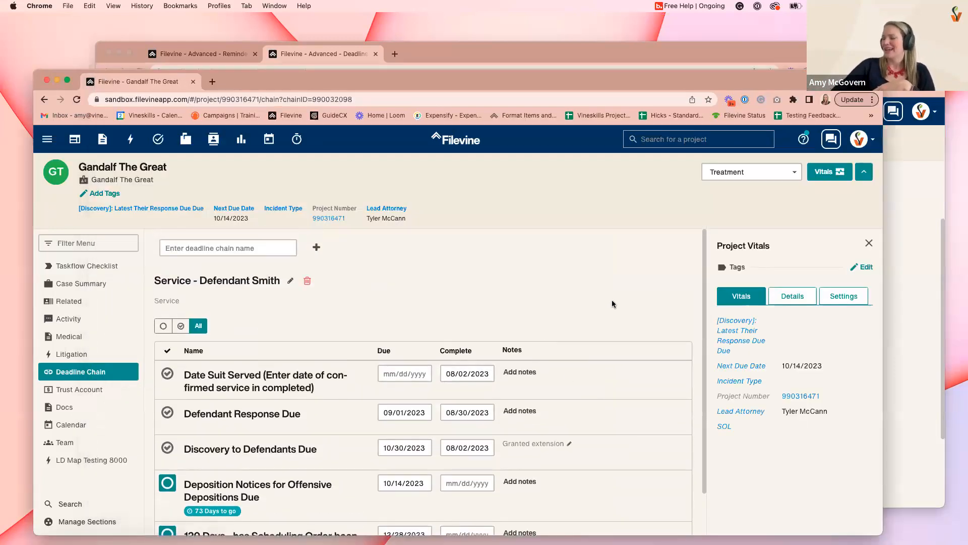
scroll(593, 340, "down", 2)
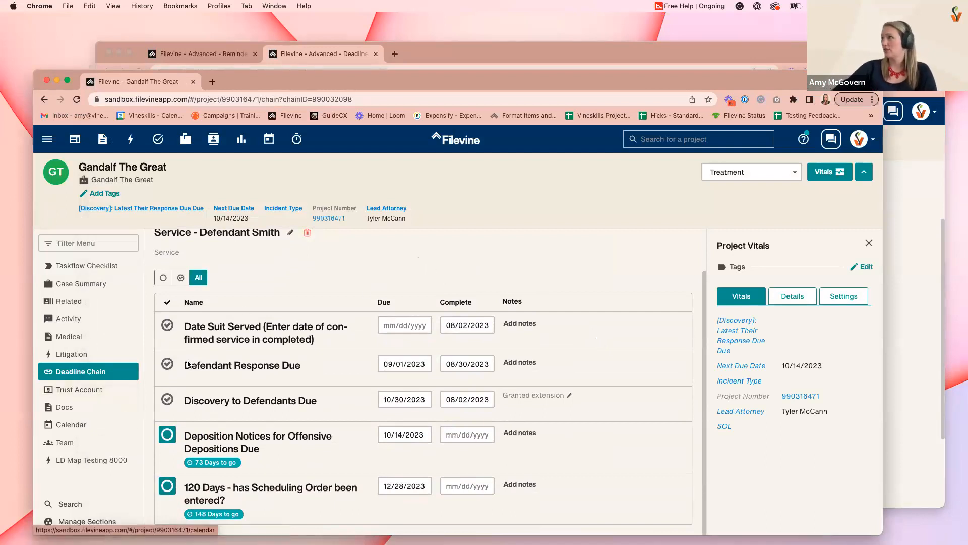
scroll(460, 455, "up", 2)
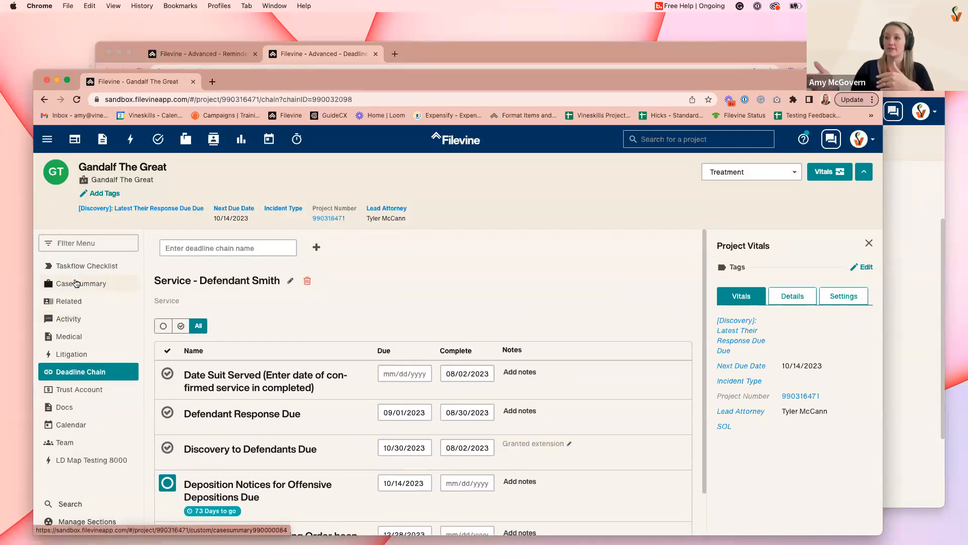
left_click(757, 177)
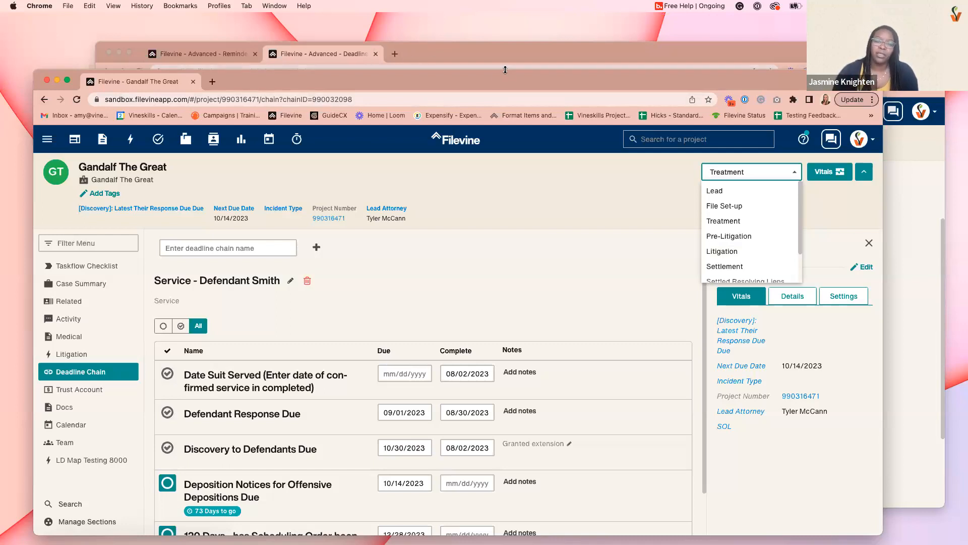
left_click(661, 217)
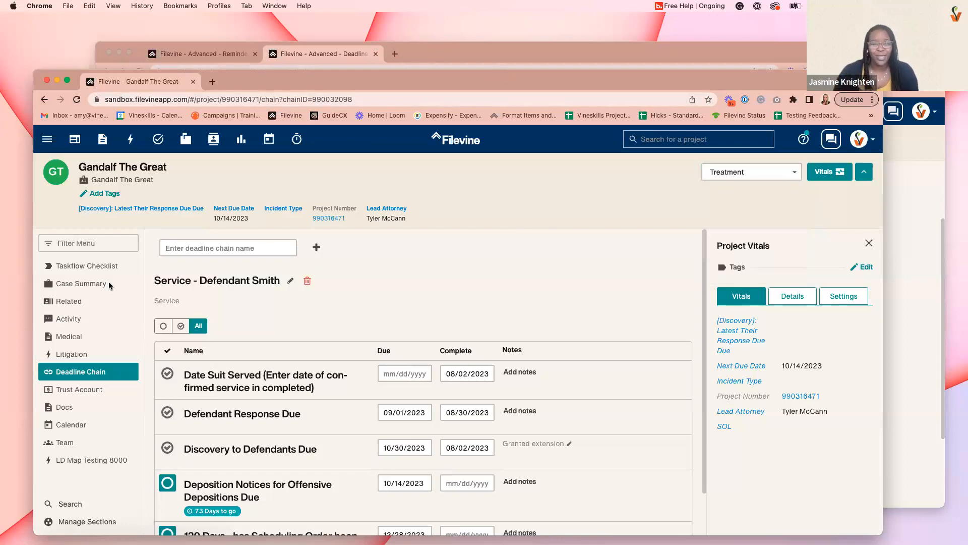